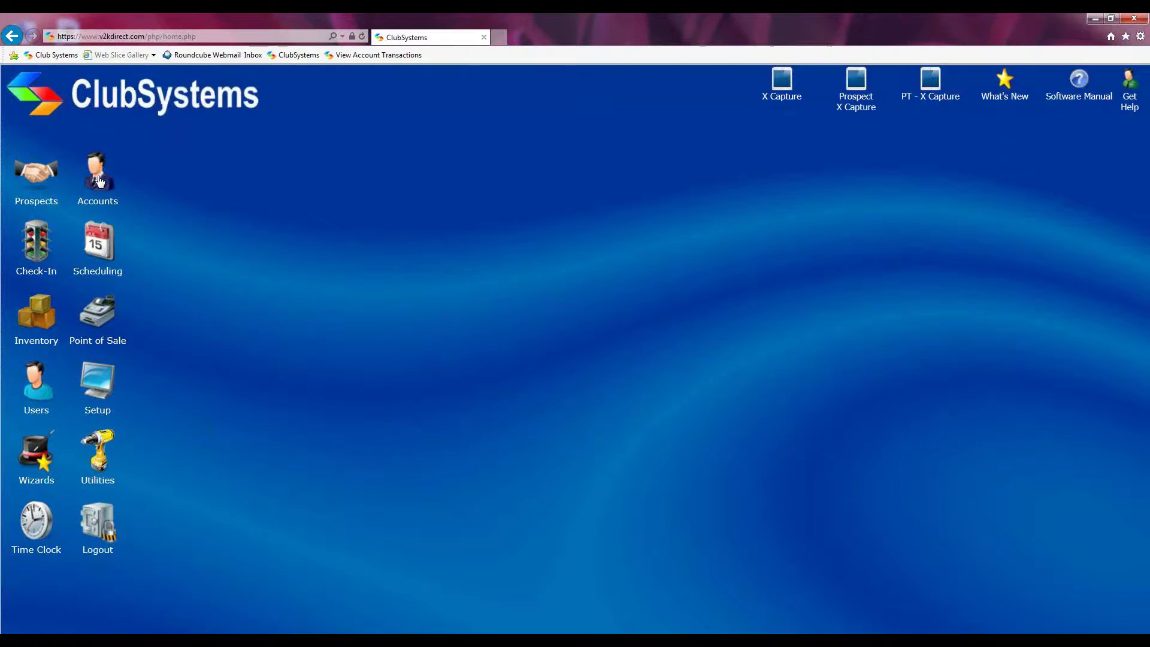
Open the Accounts section from the left sidebar
left_click(100, 182)
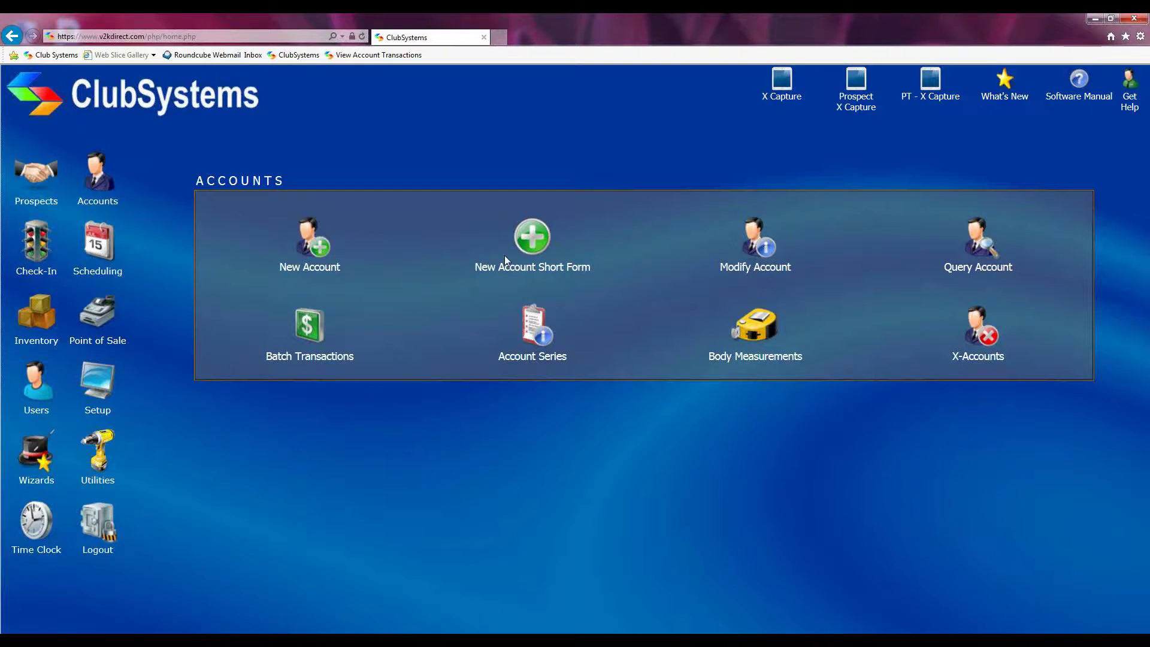
Start a new account and enter its account ID to reach the full entry form
left_click(316, 247)
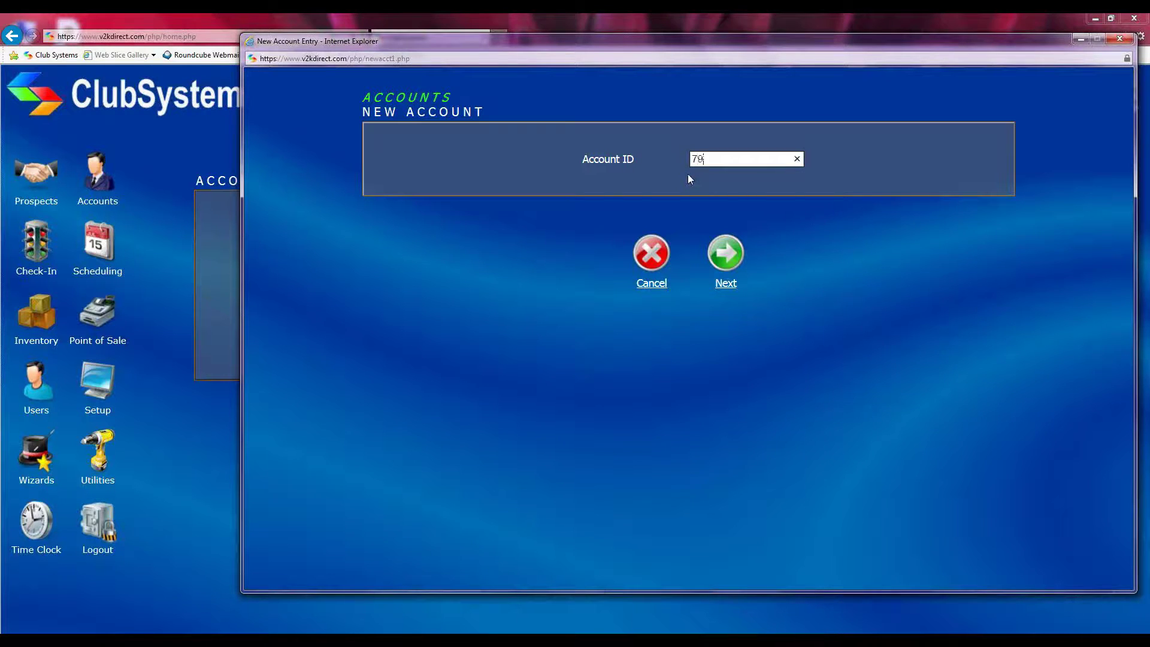
type("85")
left_click(728, 251)
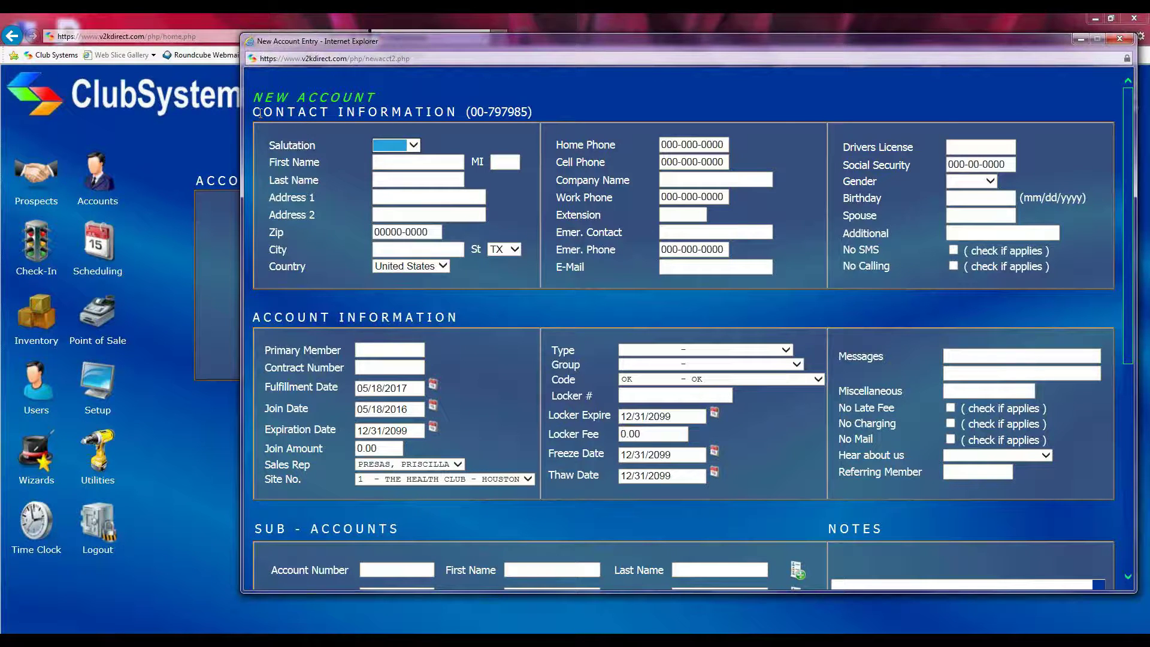
left_click_drag(258, 113, 389, 120)
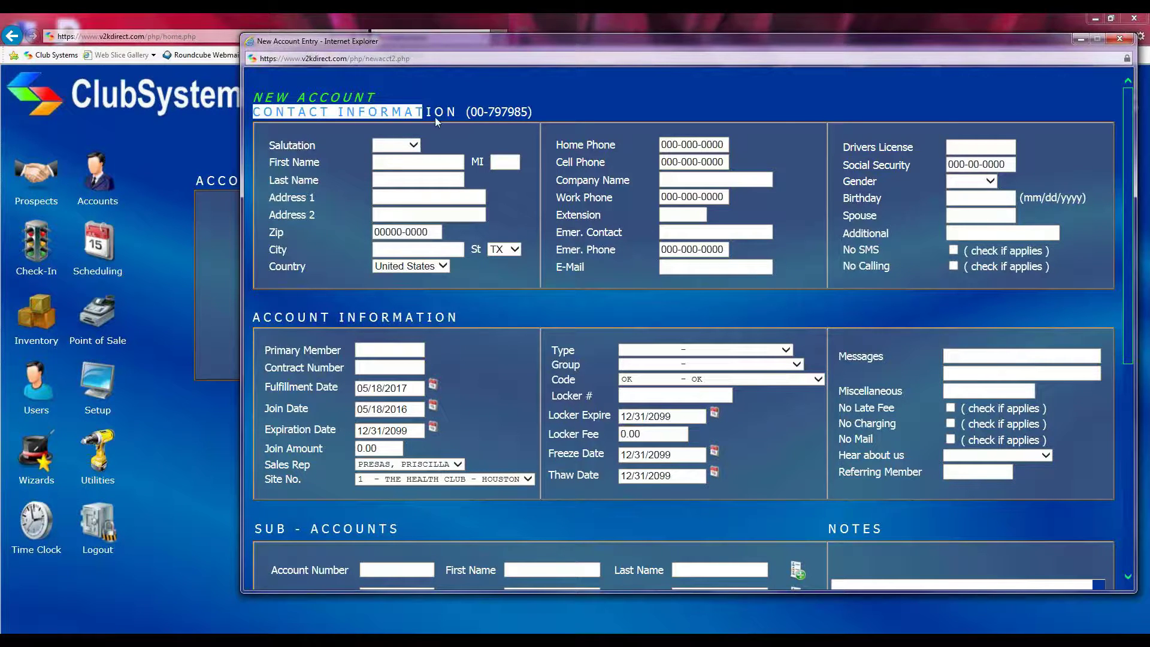
left_click(328, 191)
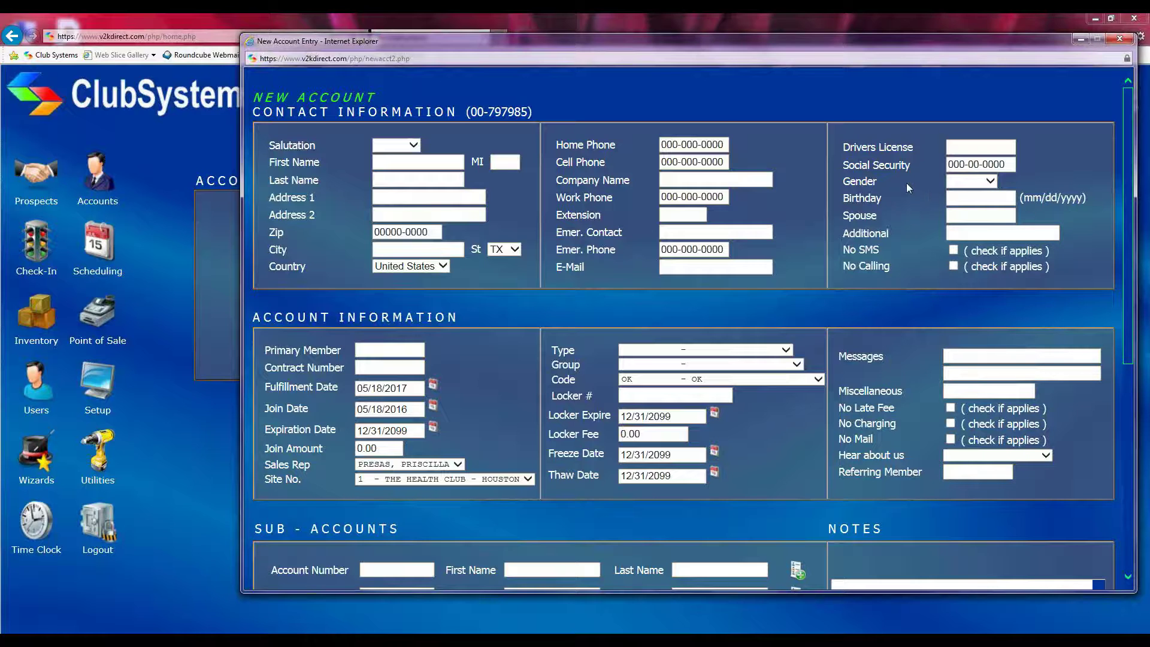
left_click(966, 232)
left_click_drag(843, 216, 894, 234)
left_click(955, 217)
left_click(958, 233)
left_click_drag(841, 250, 960, 279)
left_click(908, 281)
left_click_drag(840, 254, 881, 266)
left_click_drag(842, 251, 877, 249)
left_click(896, 257)
left_click_drag(842, 268, 893, 267)
left_click(911, 267)
left_click(954, 251)
left_click(954, 266)
left_click(953, 250)
left_click(953, 266)
scroll(485, 335, "down", 2)
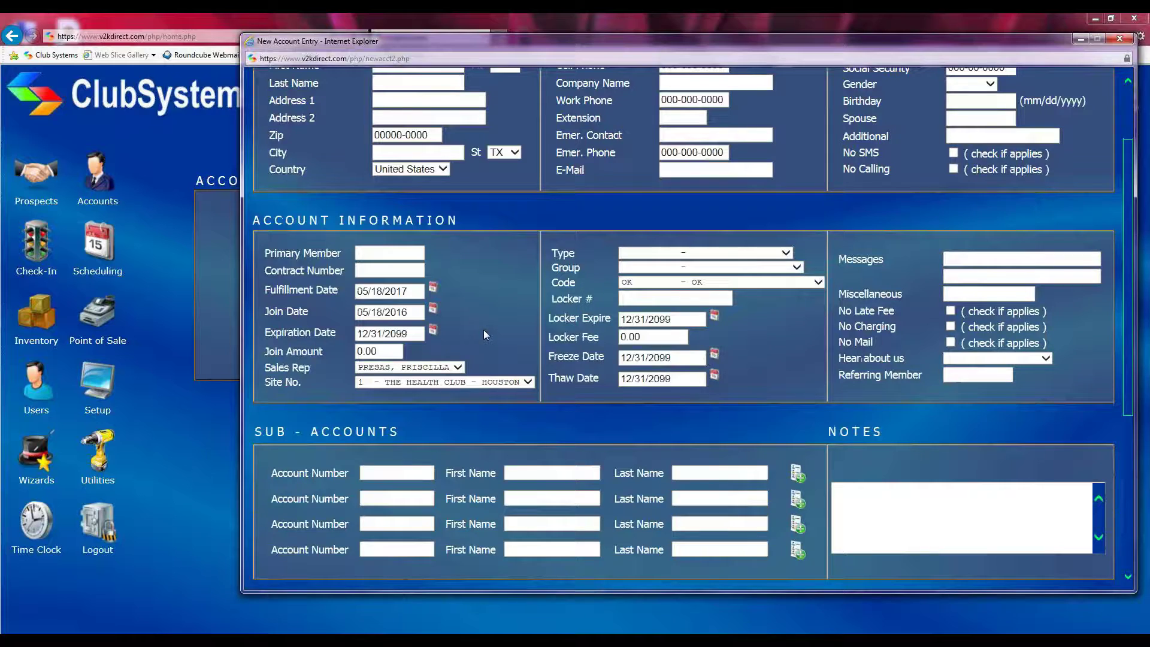
left_click(373, 252)
scroll(427, 269, "up", 3)
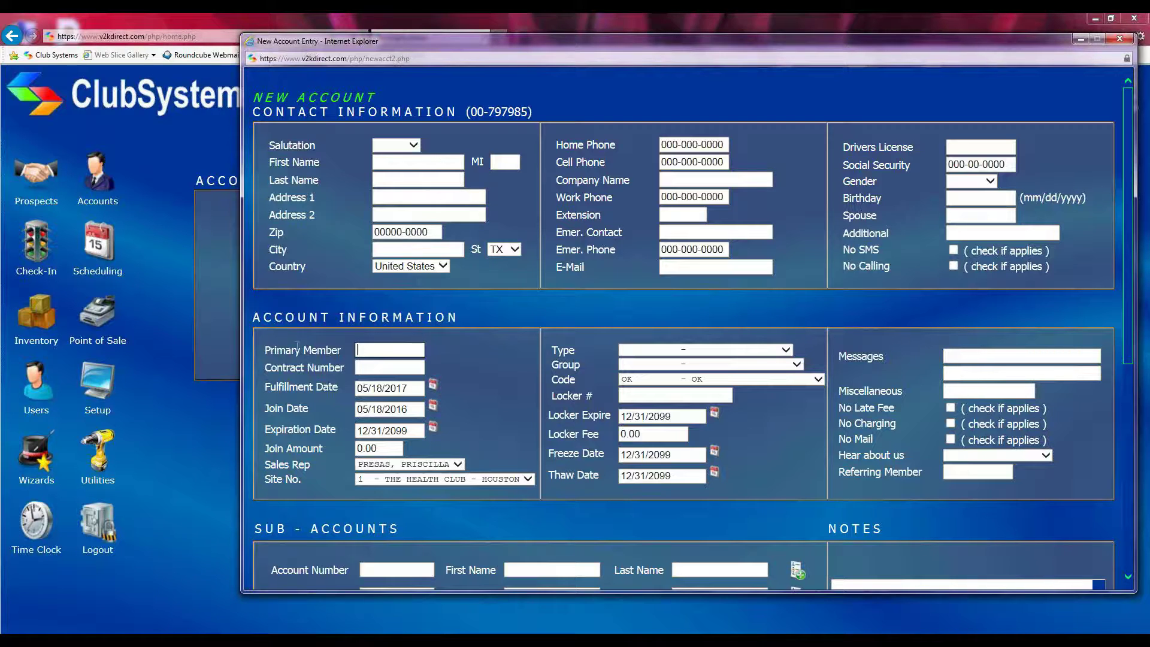
left_click_drag(266, 346, 342, 355)
left_click(356, 353)
left_click_drag(260, 352, 366, 352)
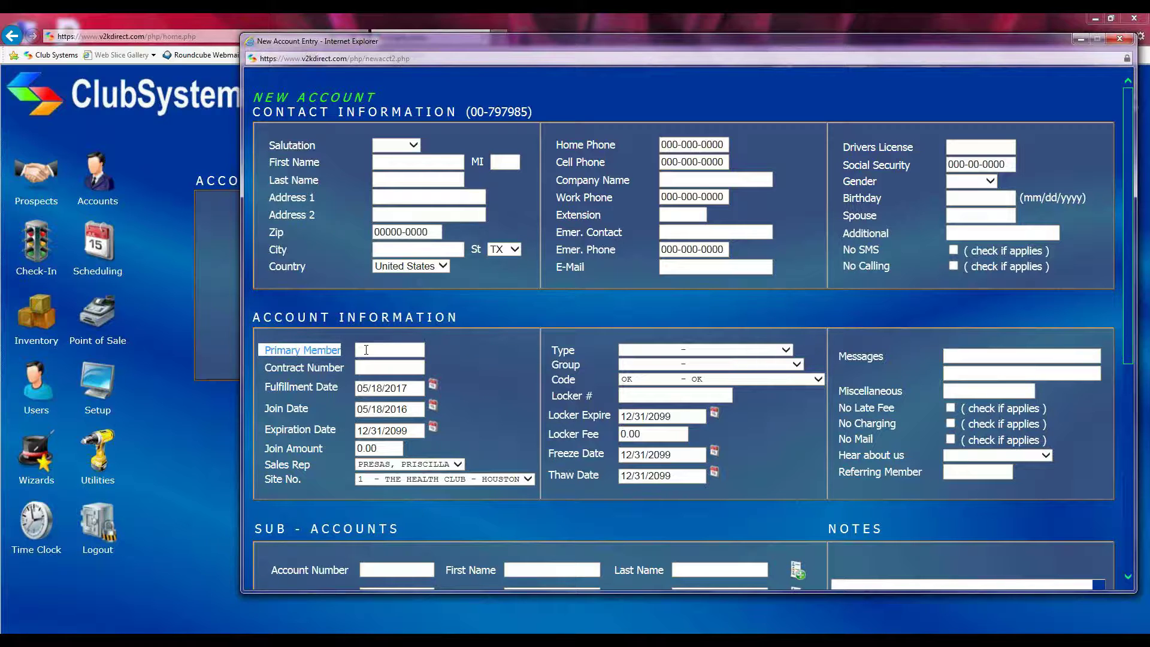
left_click(363, 351)
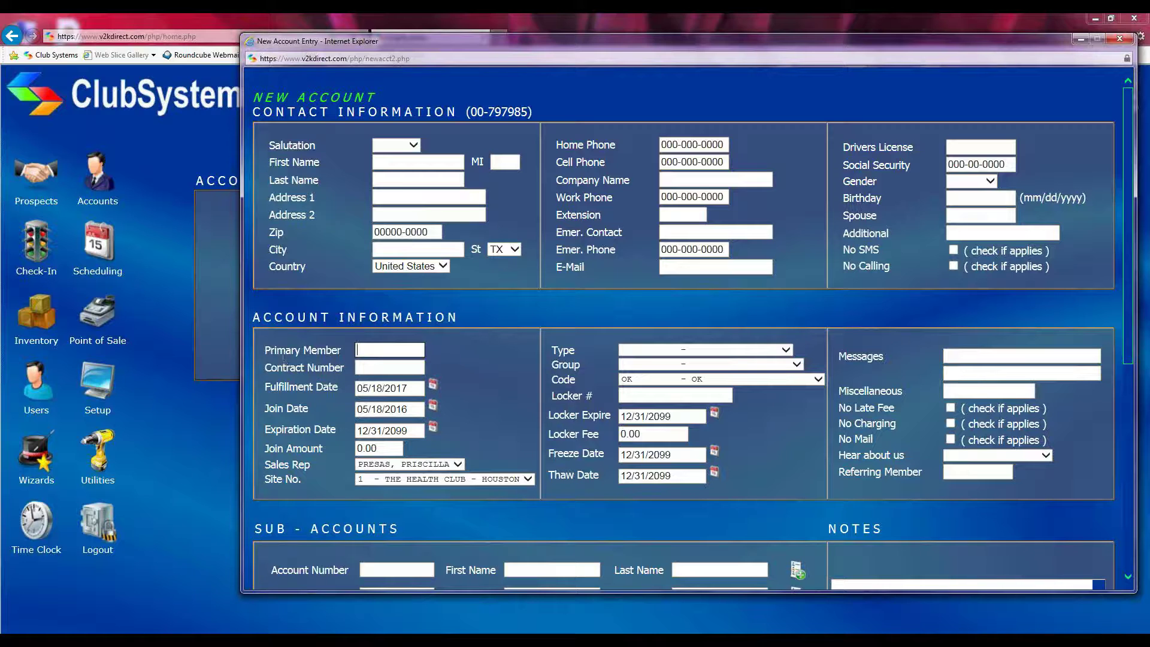
left_click_drag(263, 351, 386, 350)
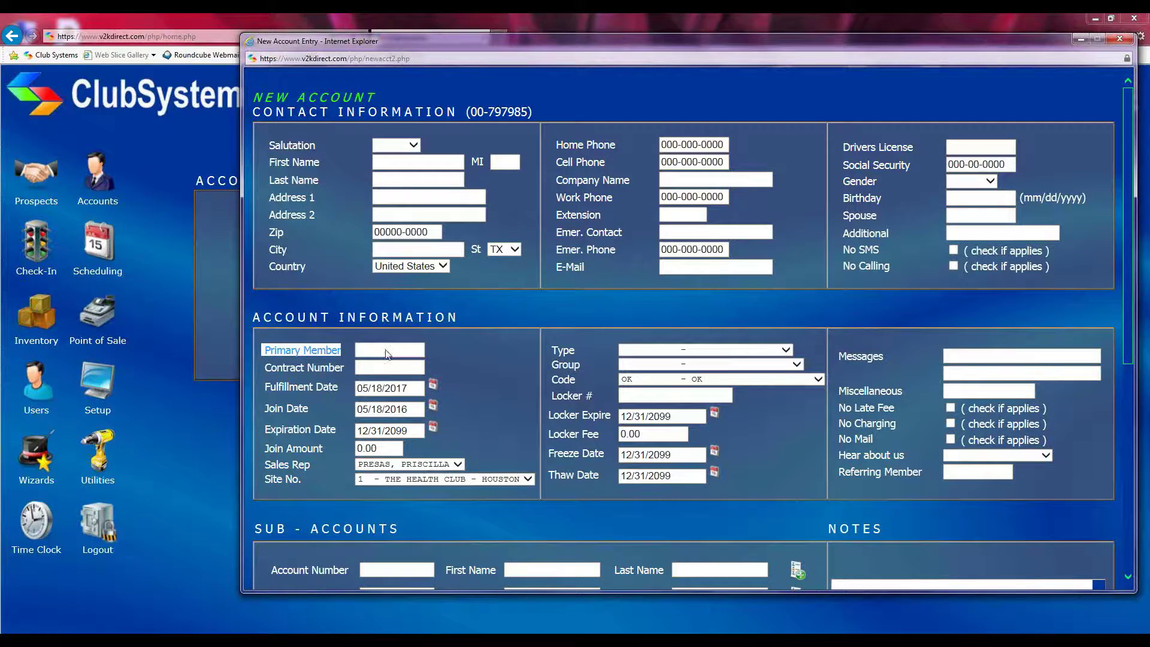
left_click(386, 346)
scroll(279, 369, "down", 1)
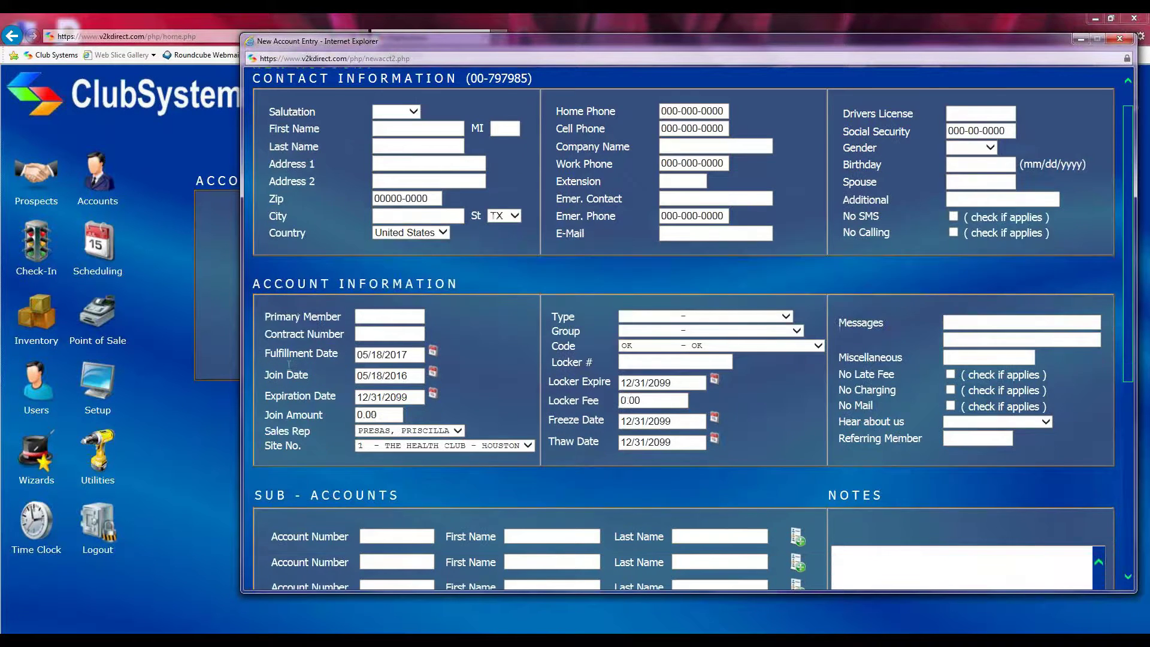
left_click(373, 328)
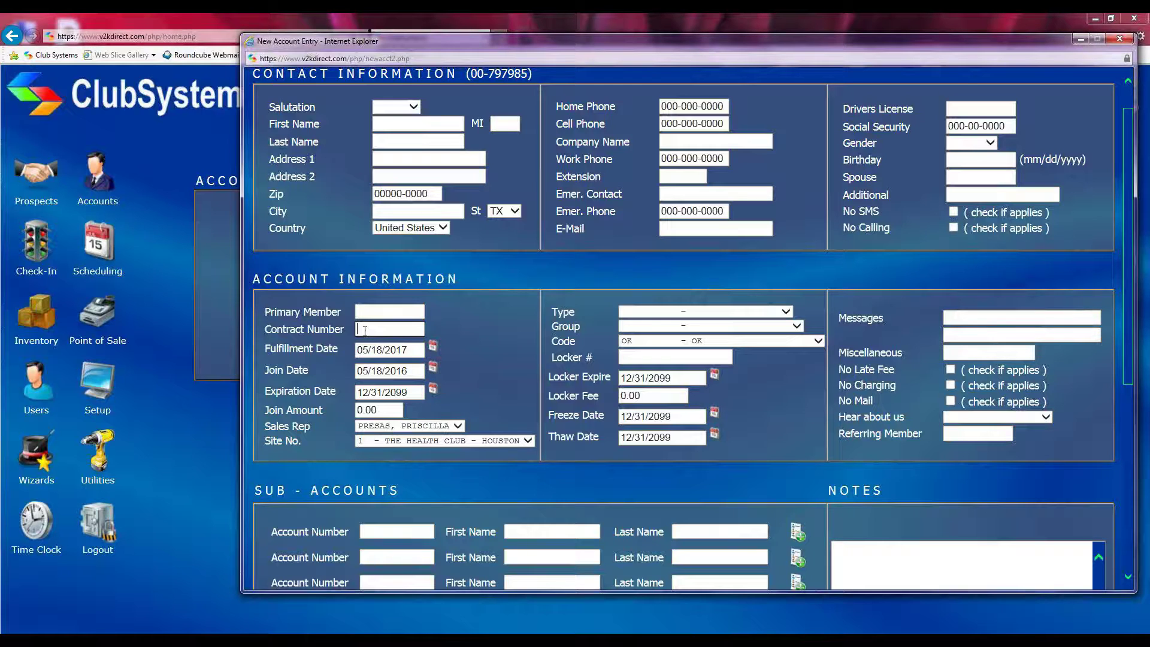
scroll(364, 331, "down", 1)
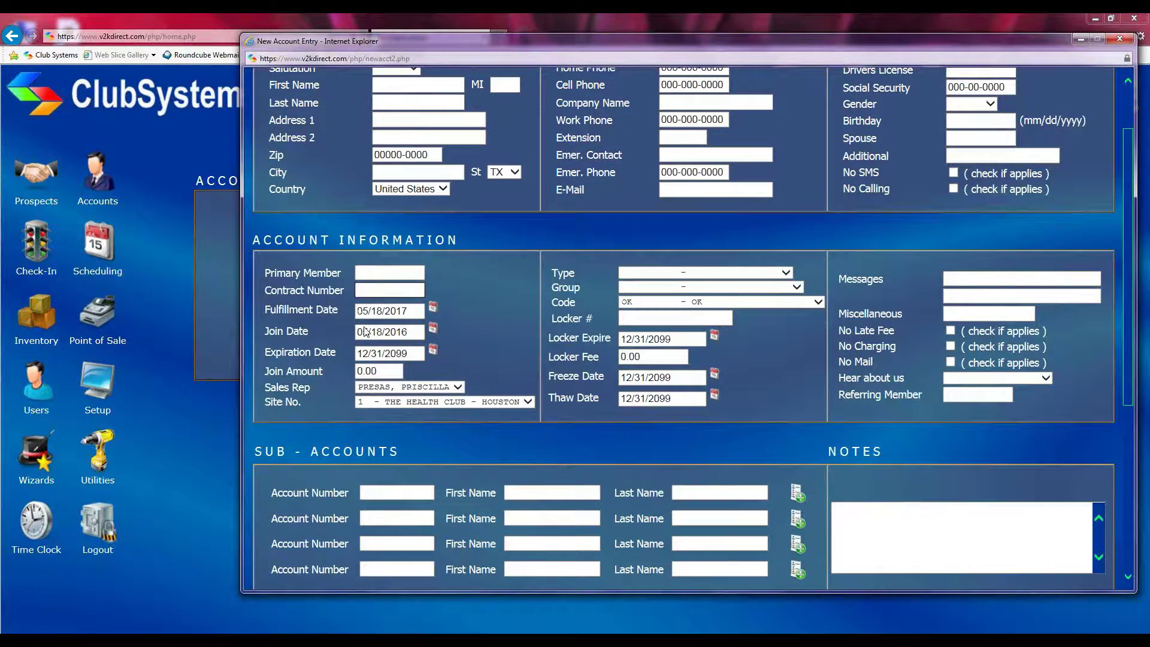
scroll(365, 332, "down", 2)
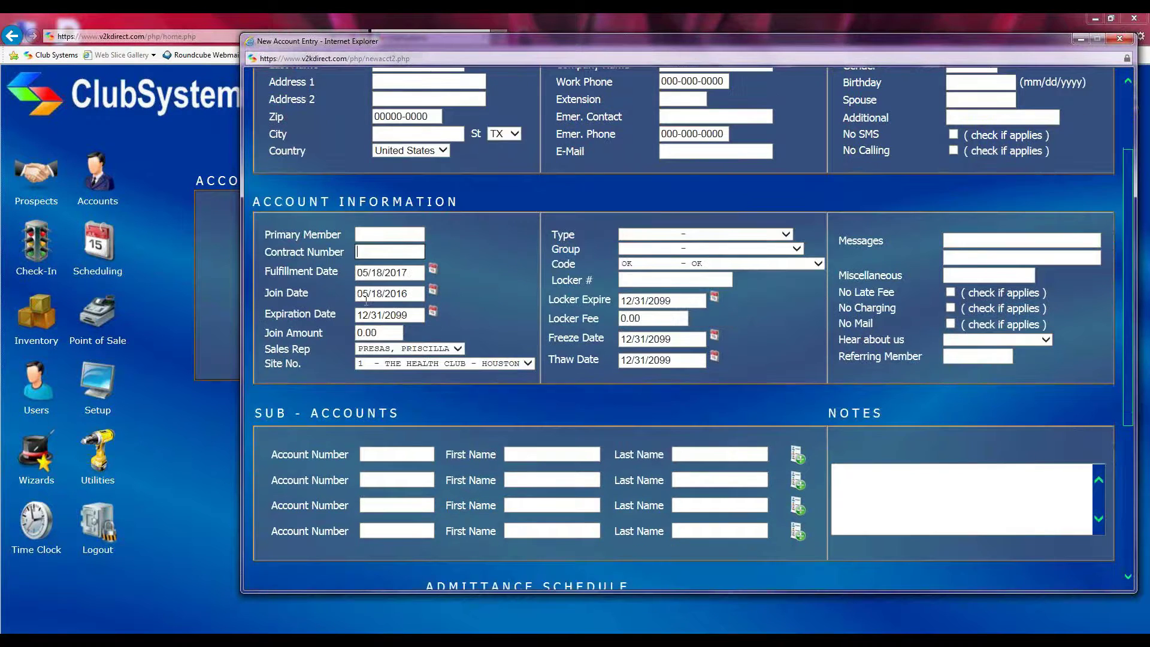
left_click_drag(258, 251, 331, 249)
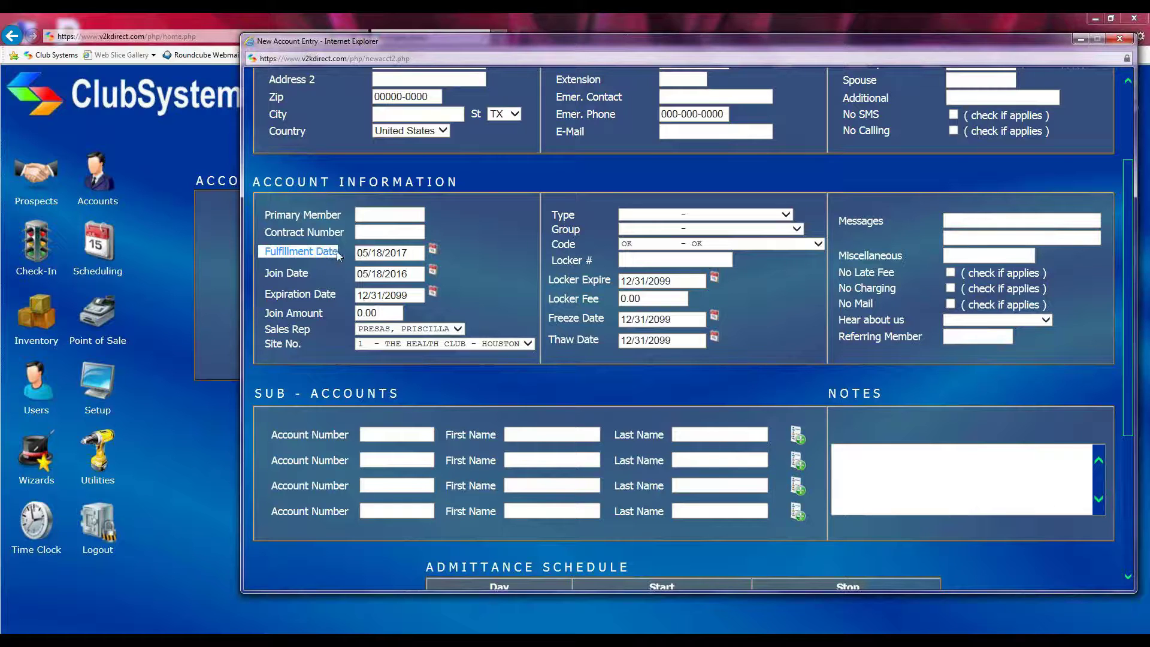
left_click(343, 258)
left_click(412, 255)
left_click_drag(412, 255, 351, 255)
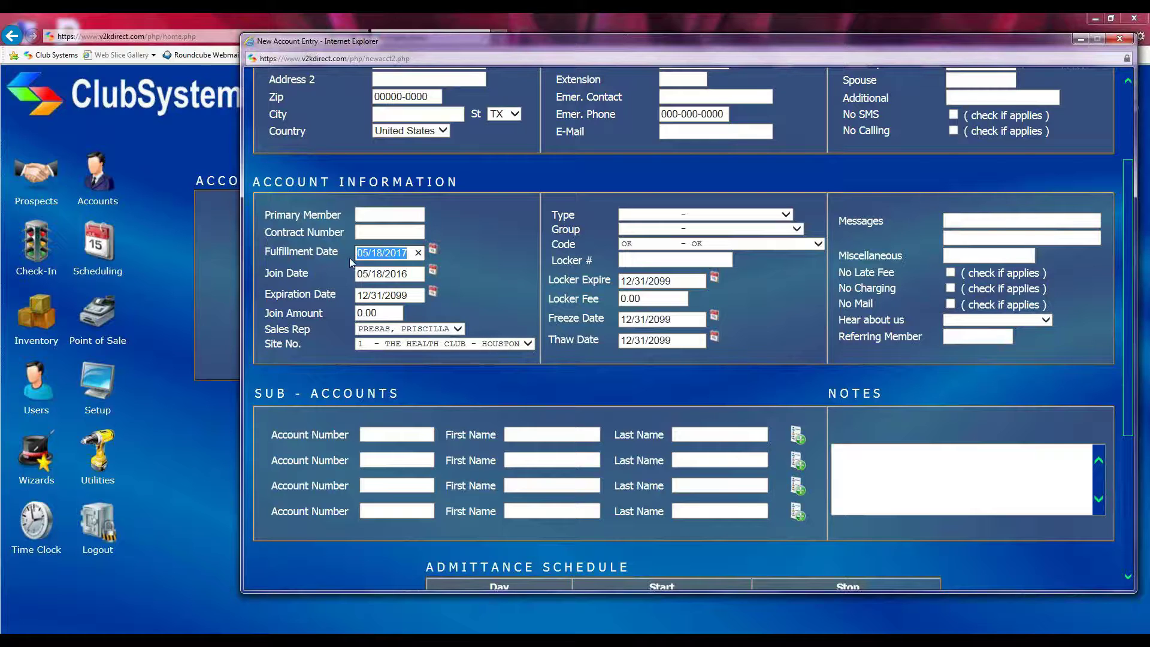
left_click(325, 272)
left_click_drag(264, 275, 323, 278)
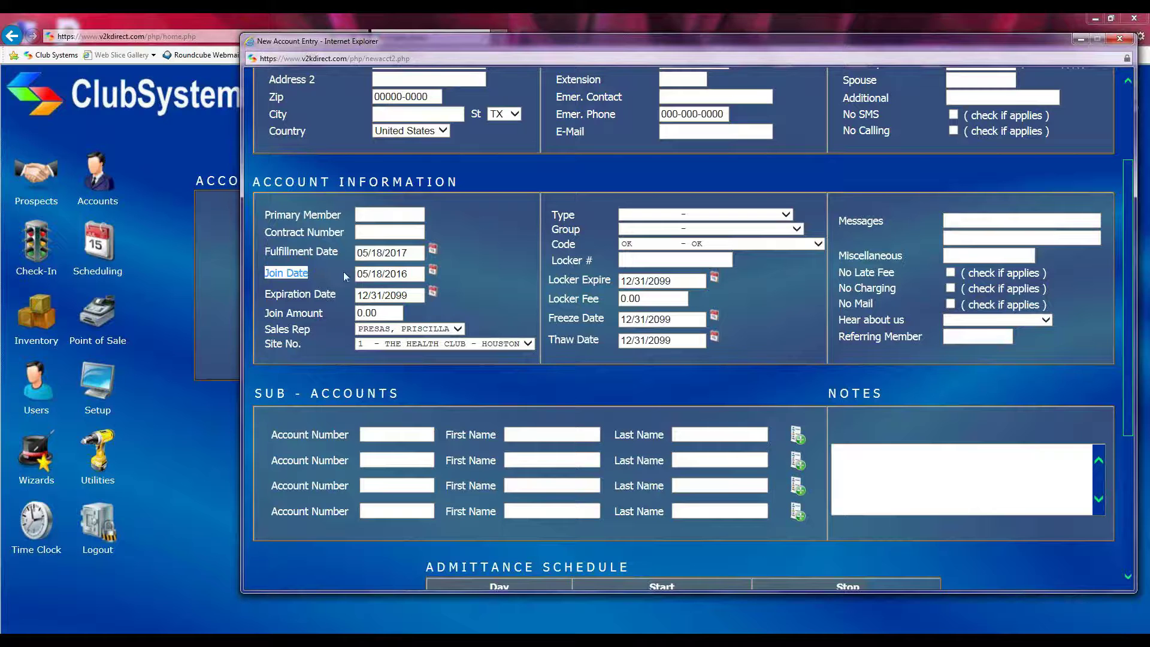
left_click_drag(413, 274, 353, 278)
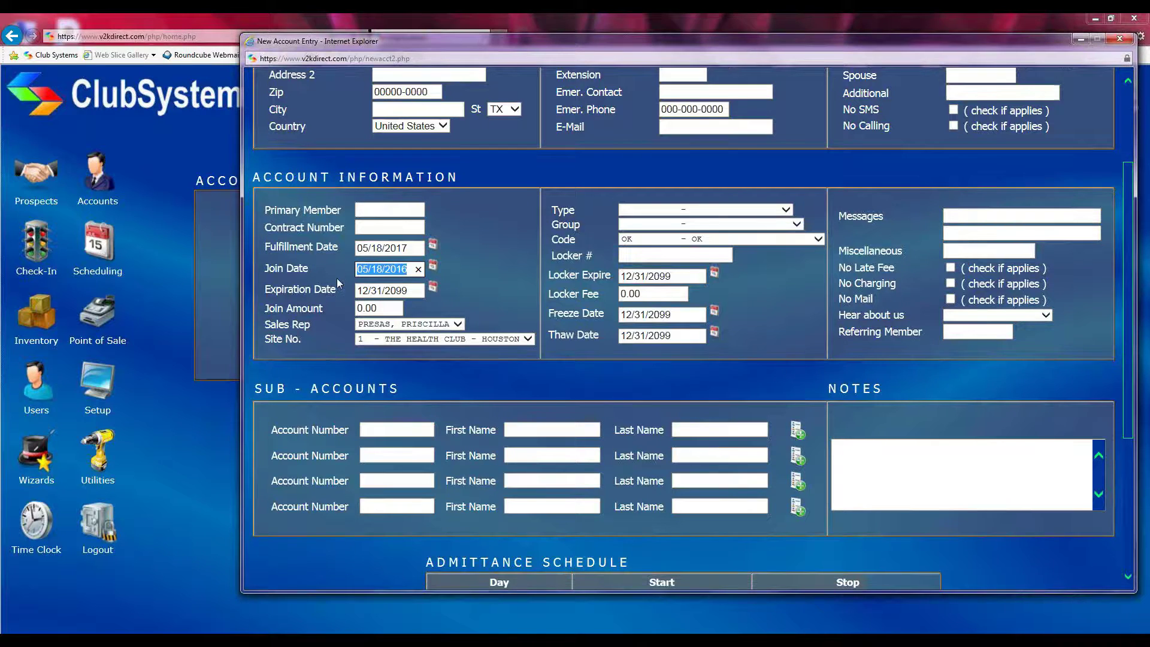
scroll(308, 240, "down", 2)
left_click_drag(265, 198, 336, 193)
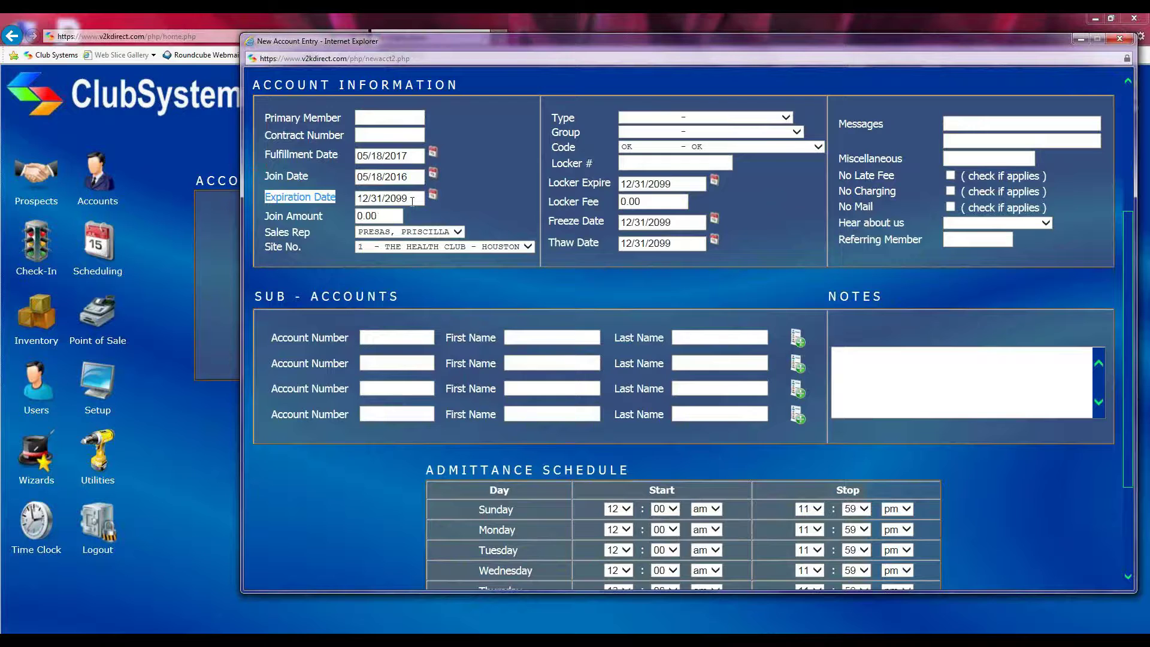
left_click_drag(413, 200, 357, 200)
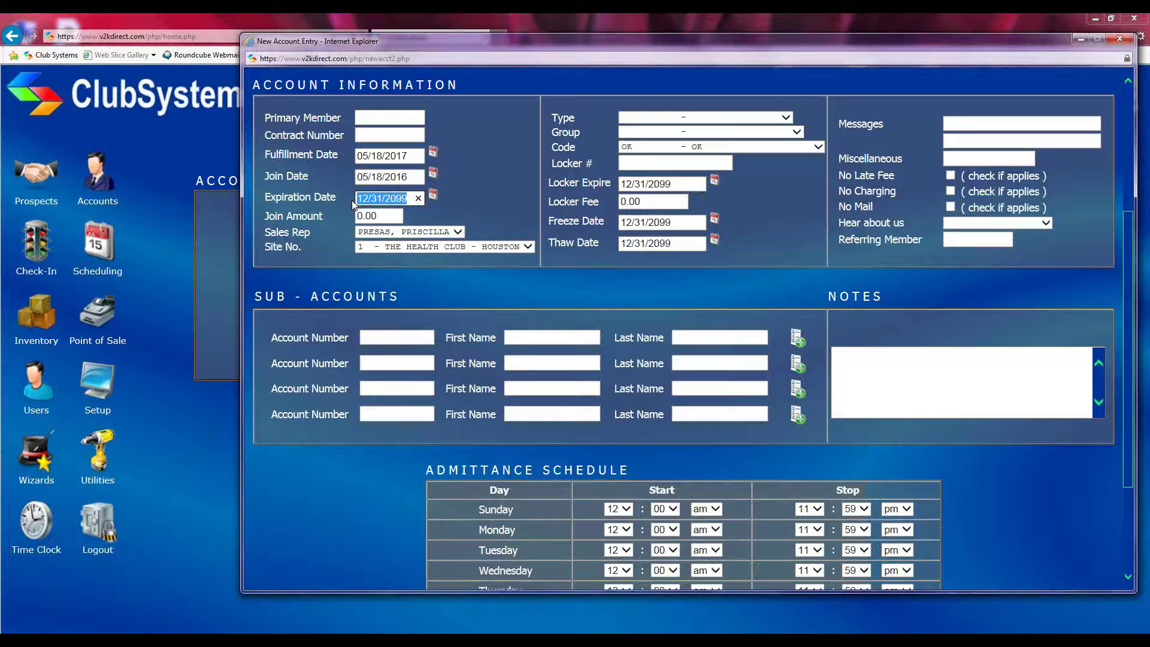
left_click(339, 197)
left_click_drag(409, 198, 356, 199)
left_click(350, 198)
left_click_drag(411, 199, 356, 198)
left_click(355, 204)
left_click_drag(262, 197, 374, 198)
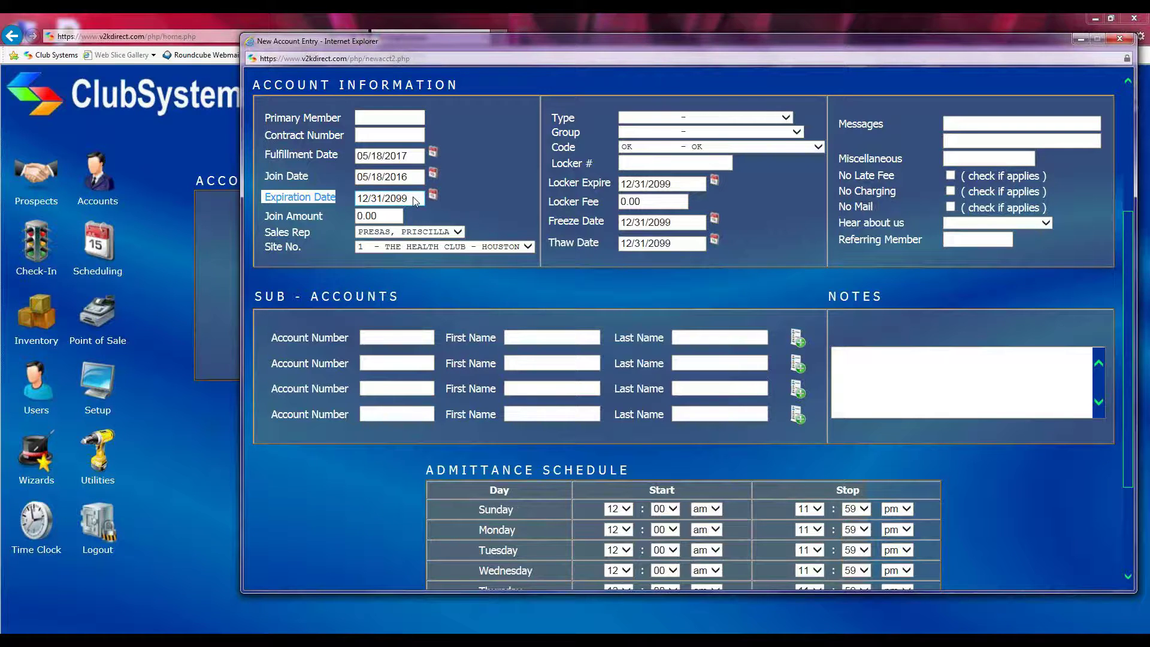
left_click(313, 224)
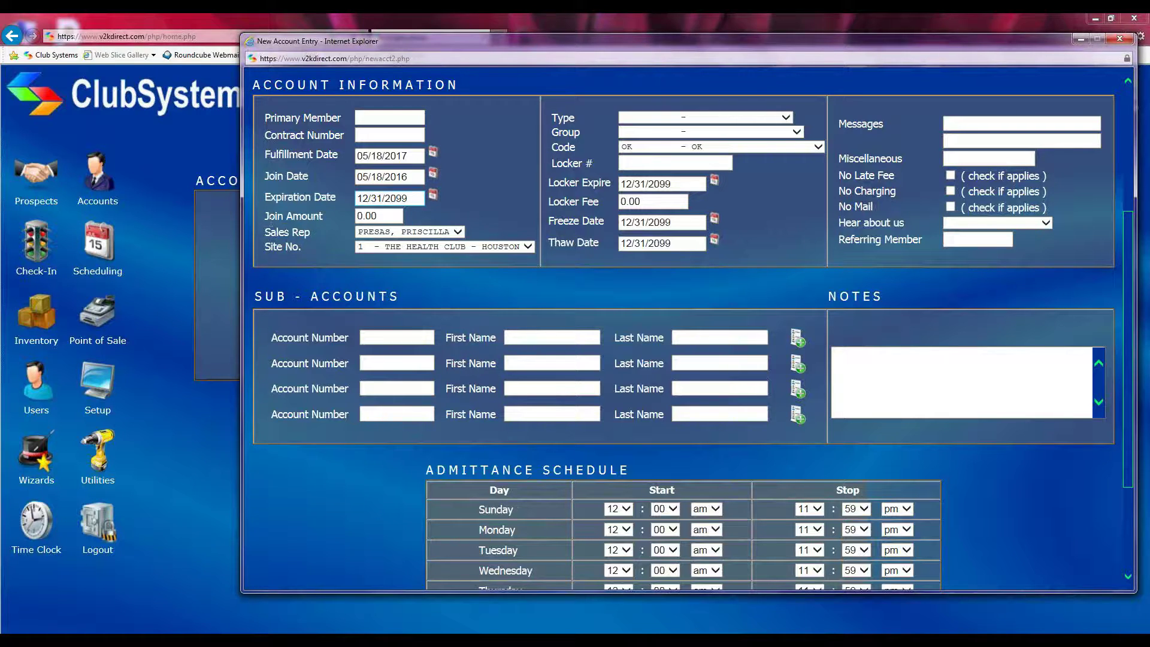
triple_click(266, 216)
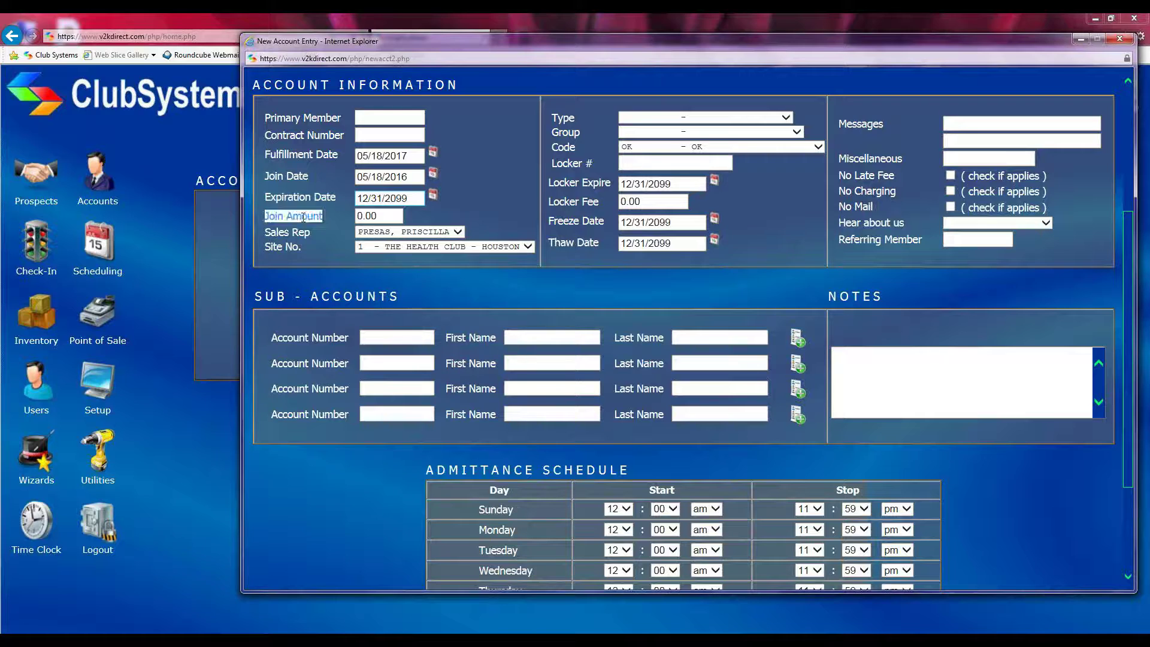
Leave Join Amount at 0.00, keep the default sales rep, and list the club sites
left_click(384, 212)
left_click_drag(384, 213, 356, 214)
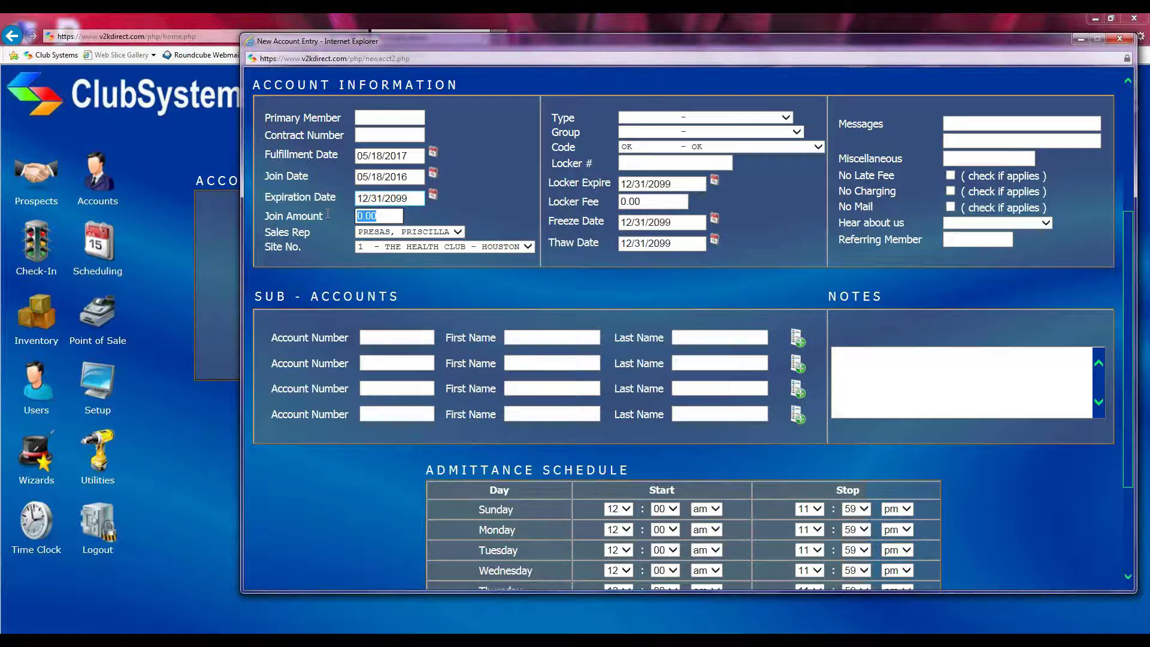
left_click_drag(266, 233, 310, 233)
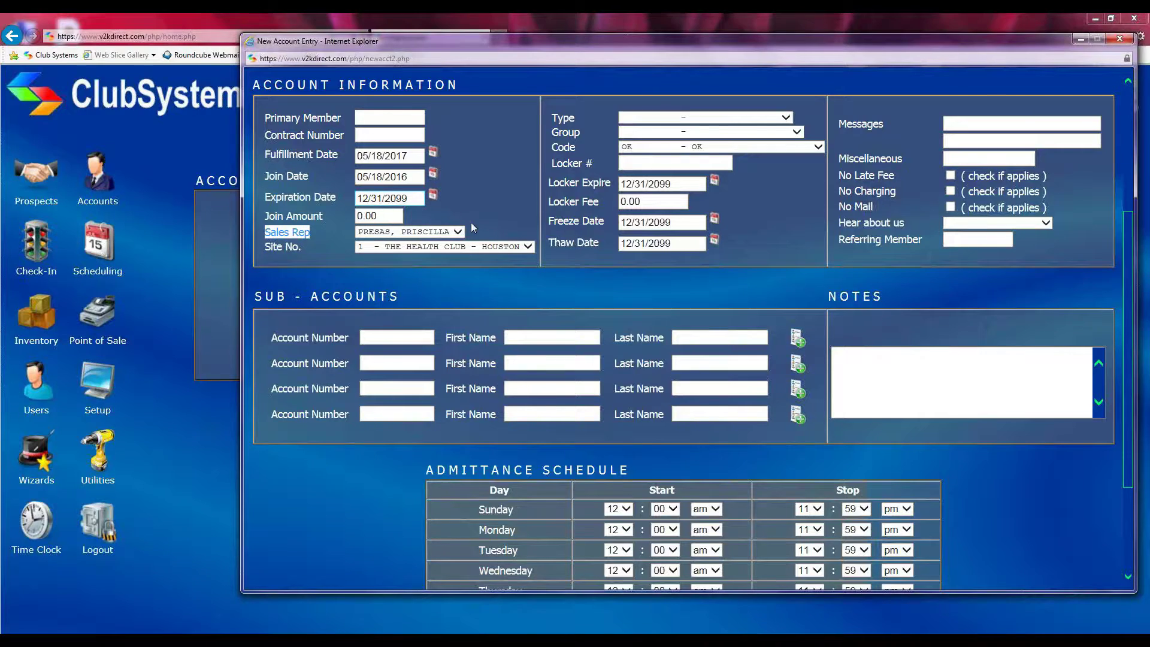
left_click(455, 232)
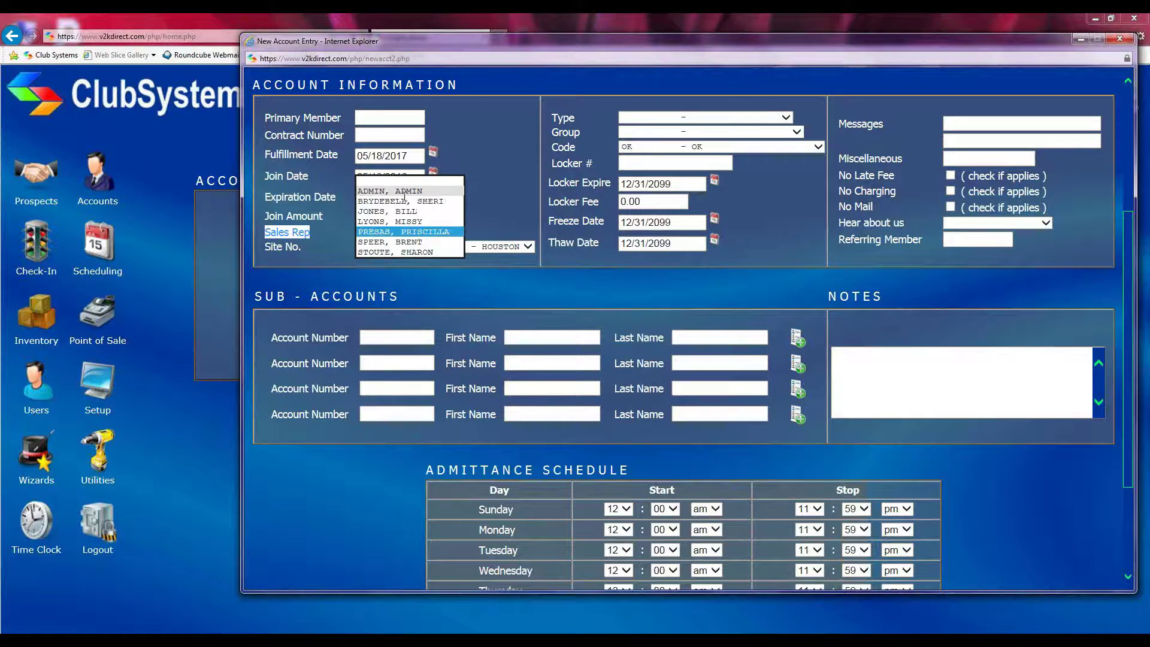
left_click(397, 231)
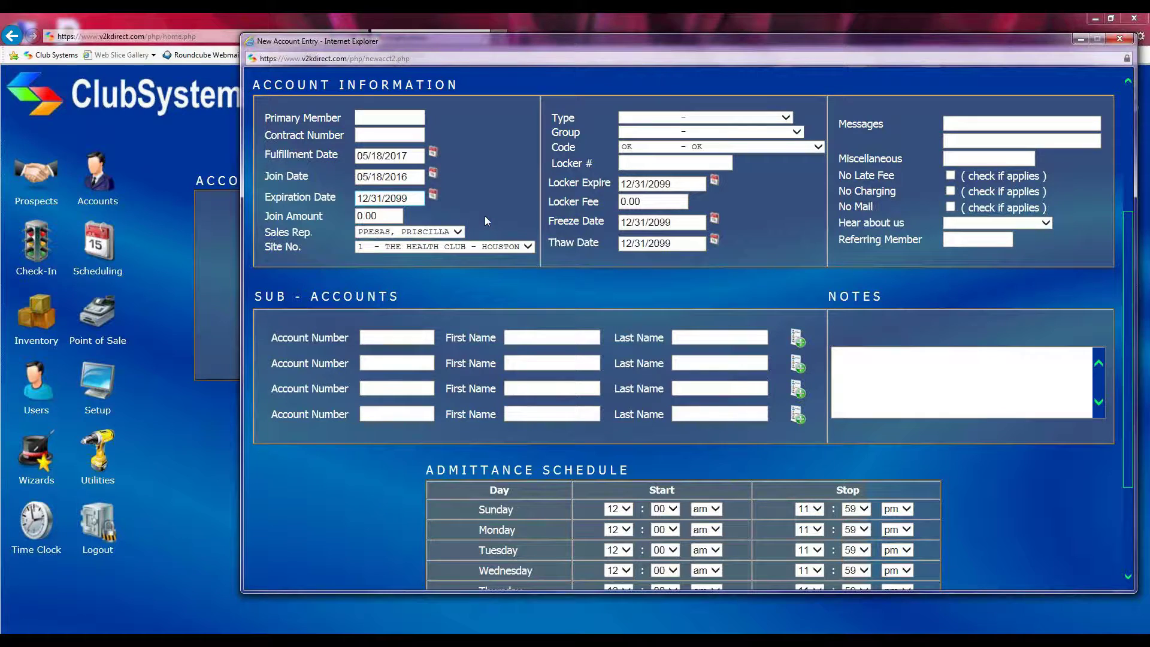
left_click(526, 251)
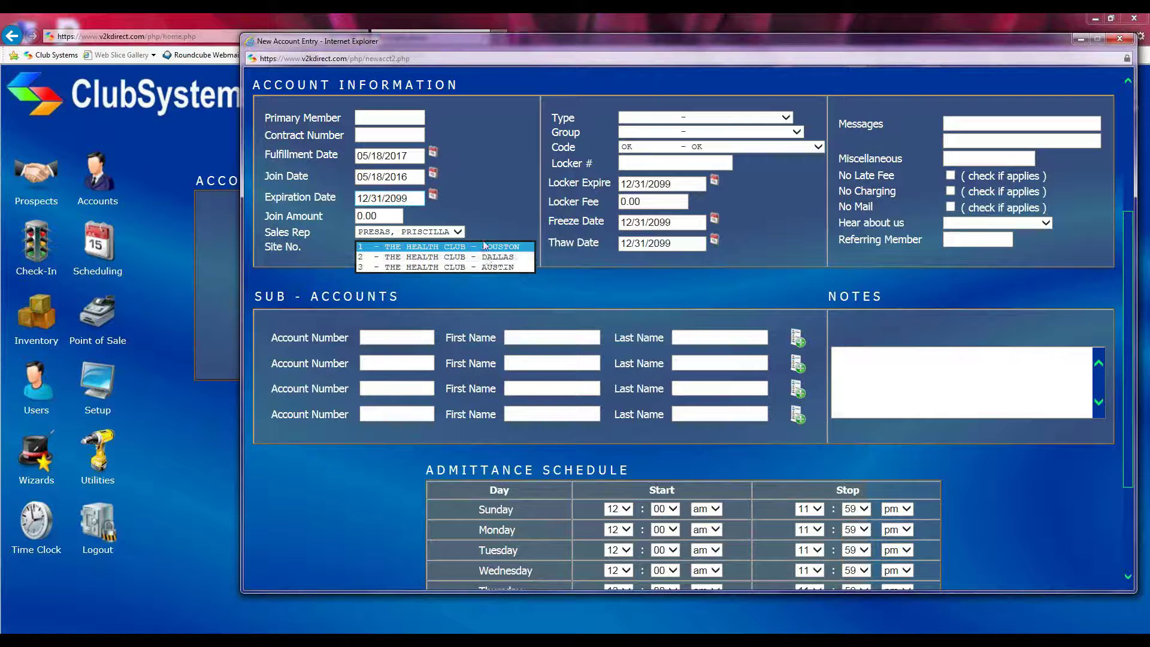
Set Site No. to 2 - THE HEALTH CLUB - DALLAS
left_click(509, 247)
left_click(522, 246)
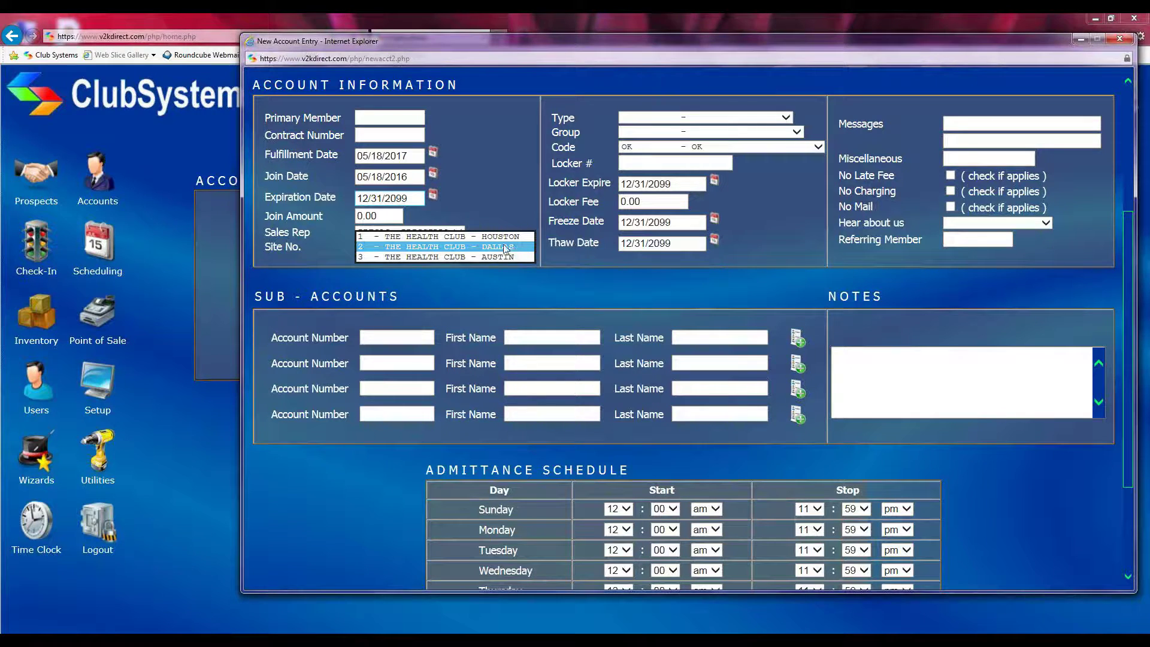
left_click(506, 247)
scroll(525, 207, "up", 2)
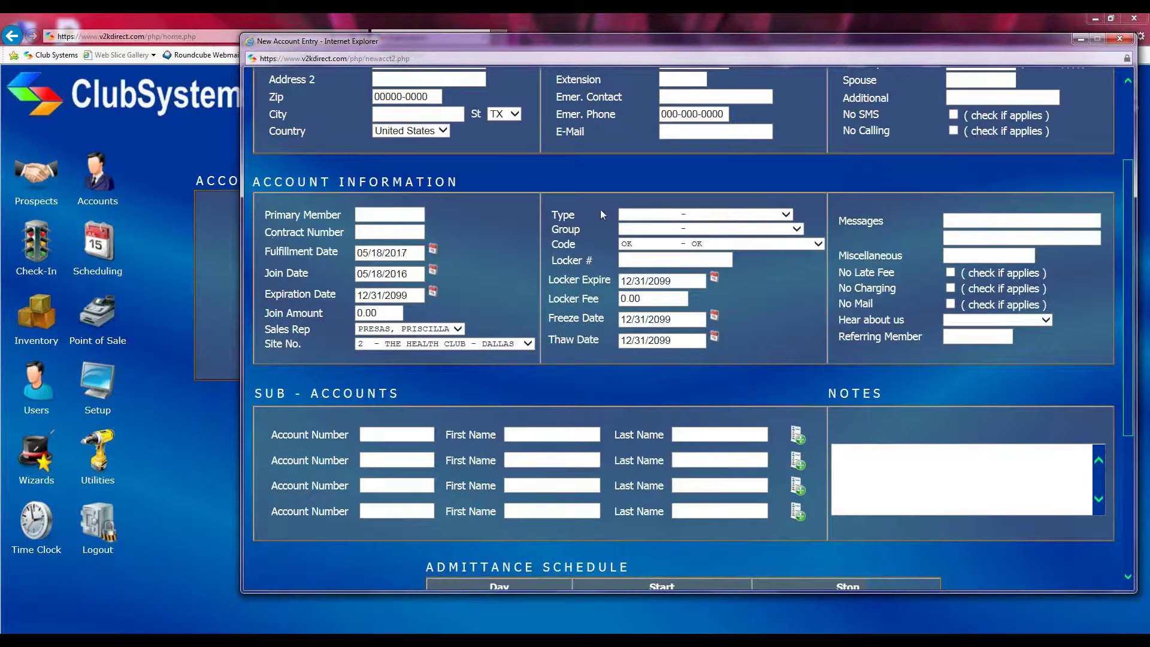
Set the membership Type to MTM - MONTHLY, leaving Group blank
left_click(787, 214)
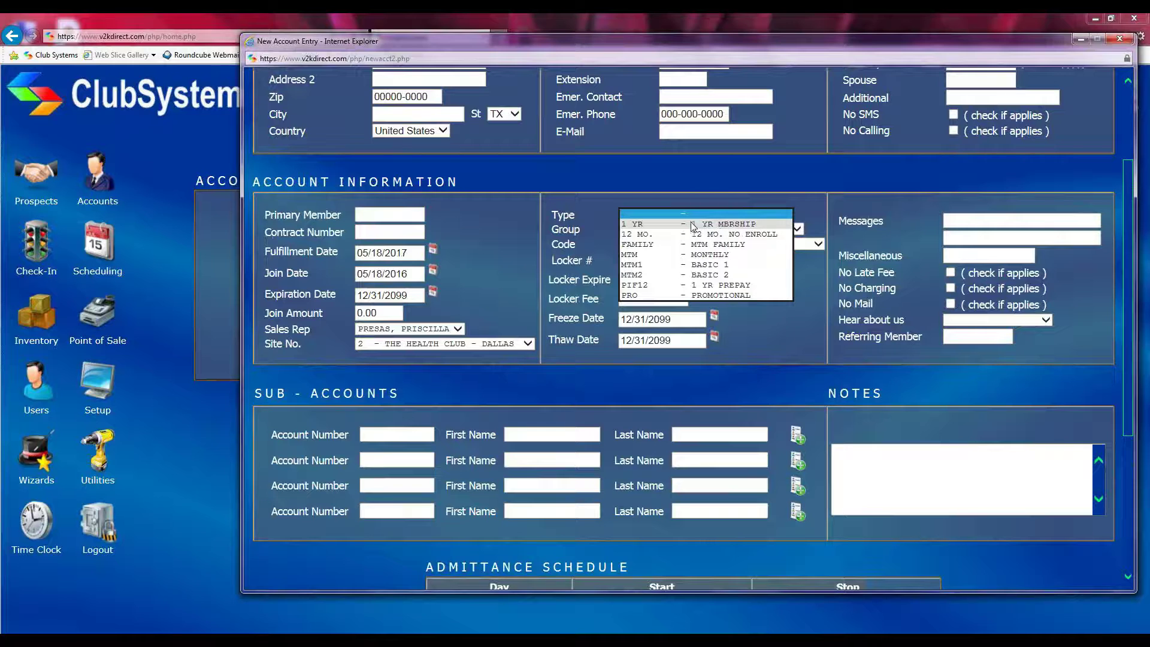
left_click(697, 254)
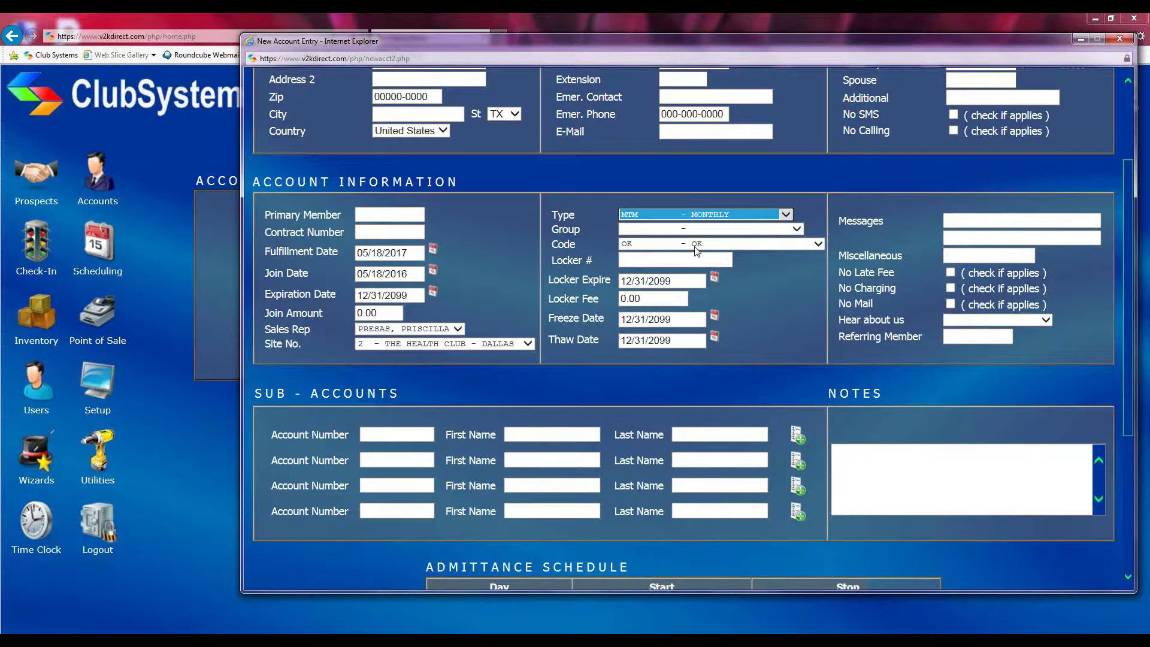
left_click(799, 231)
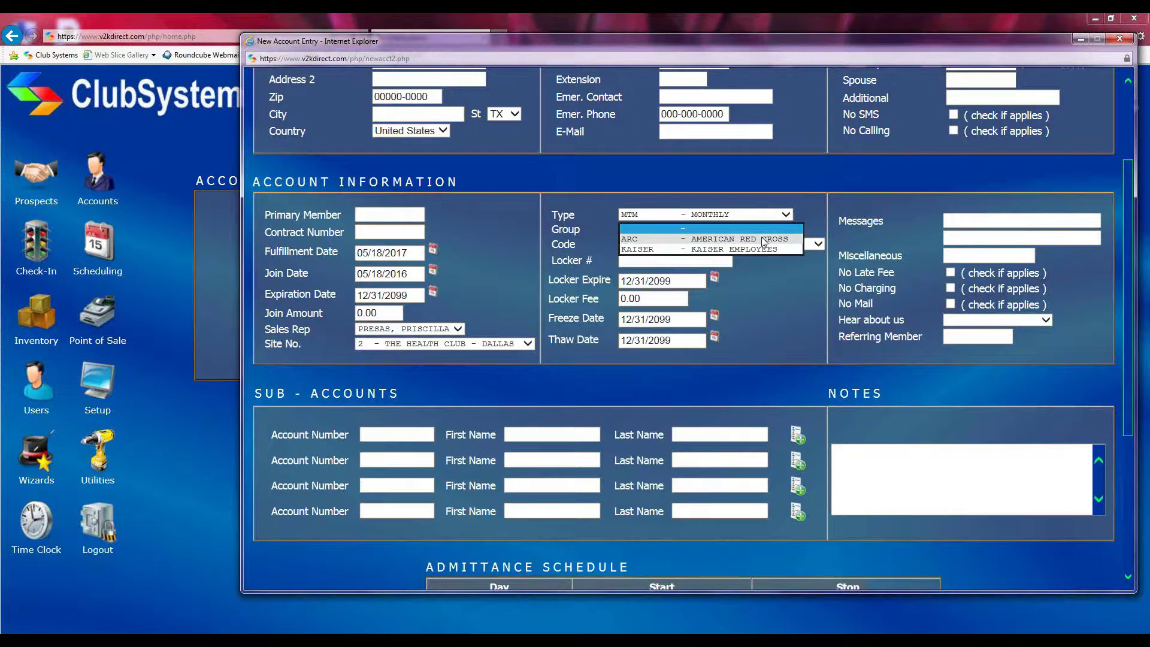
left_click(807, 228)
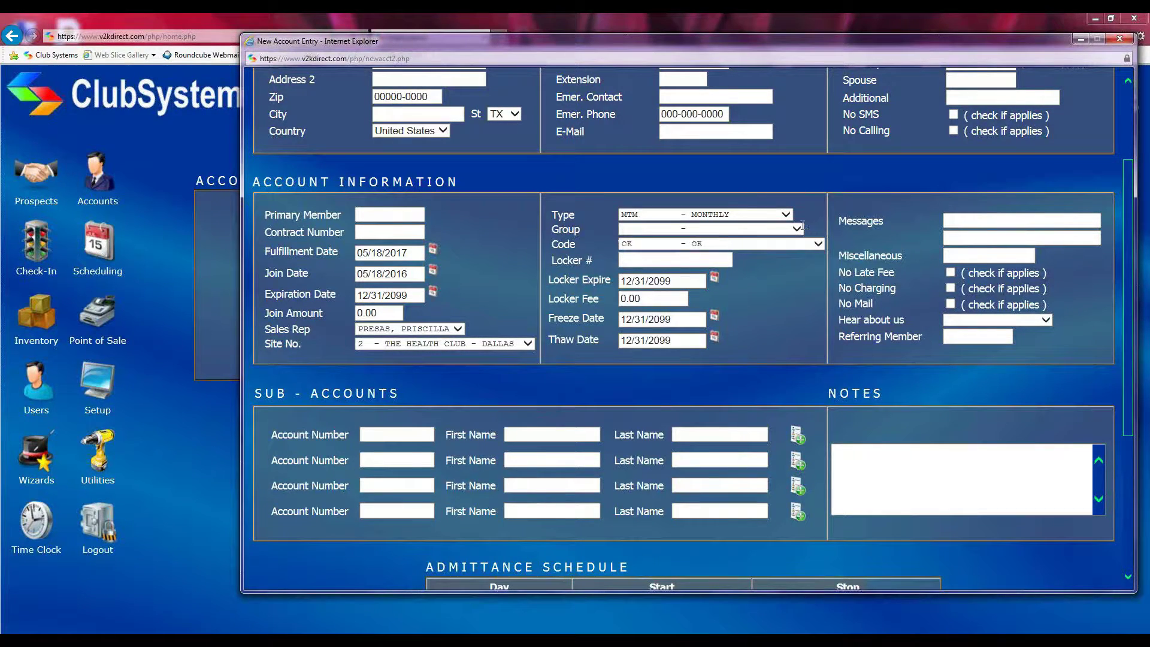
left_click(818, 245)
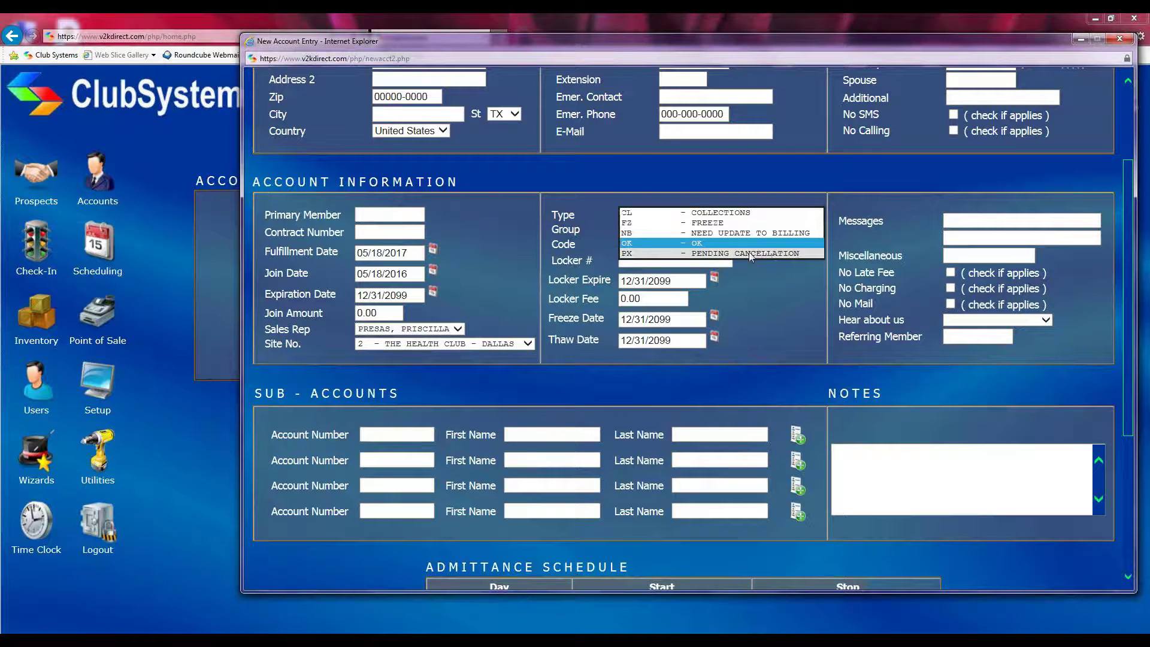
left_click(697, 245)
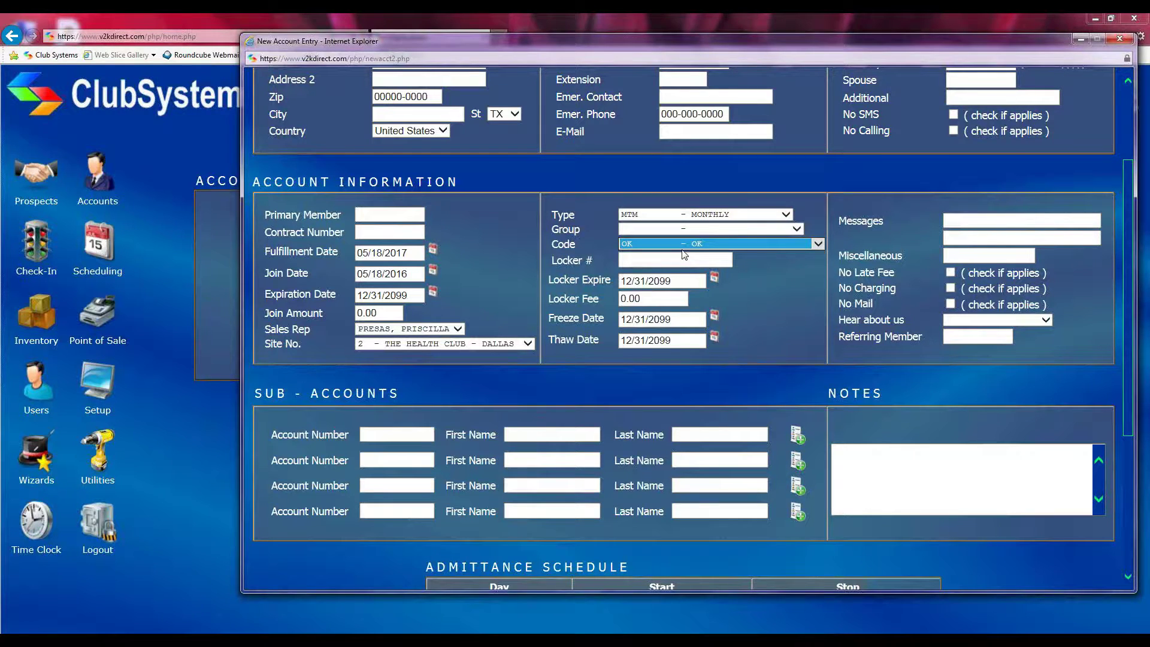
left_click(819, 244)
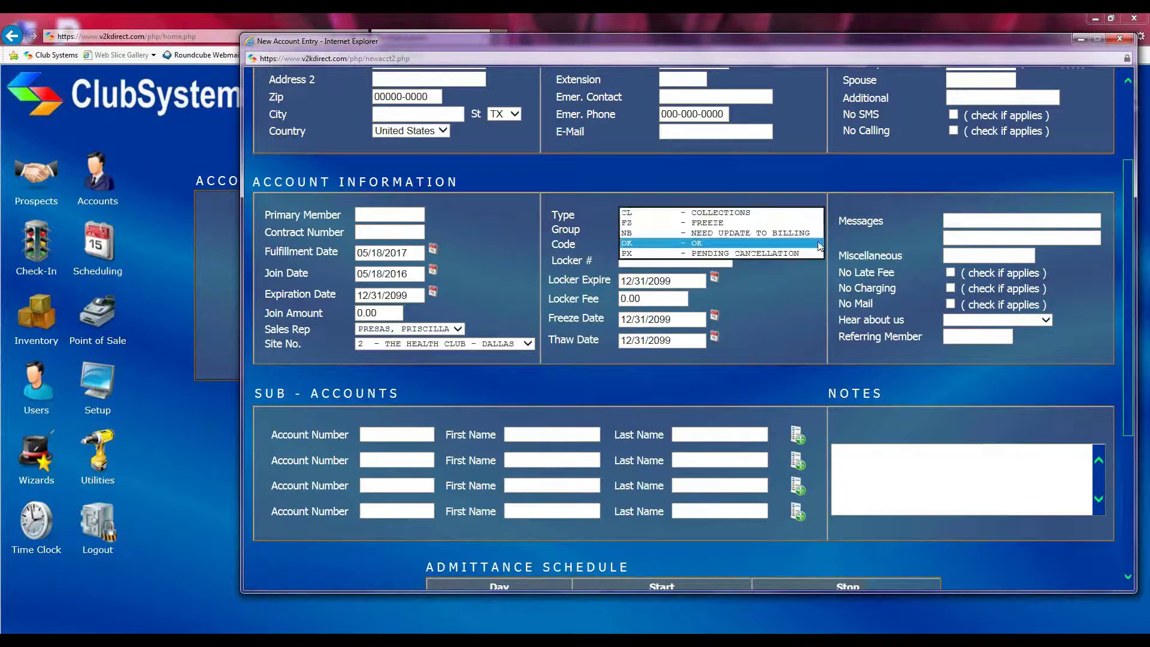
left_click(718, 233)
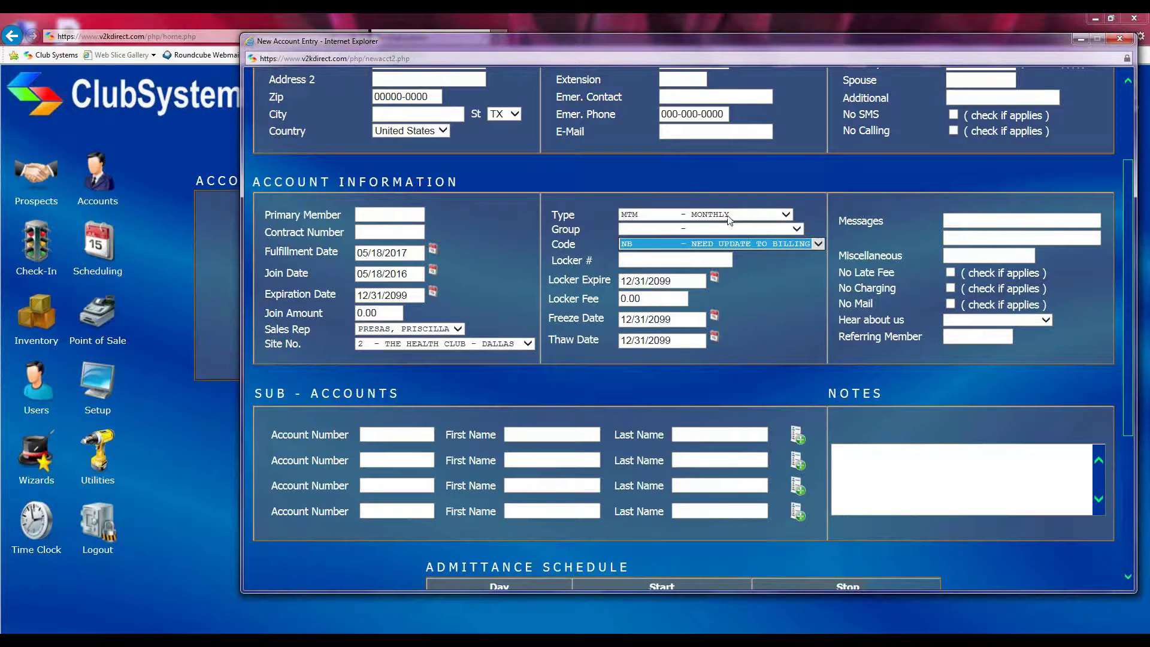
left_click(817, 244)
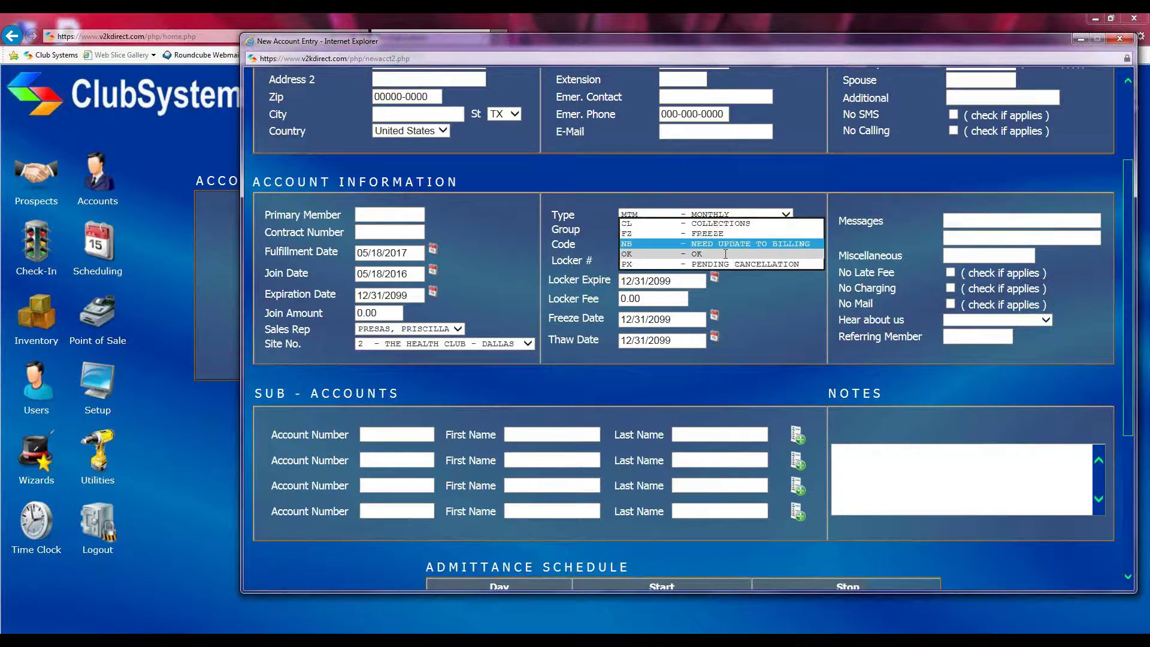
left_click(725, 254)
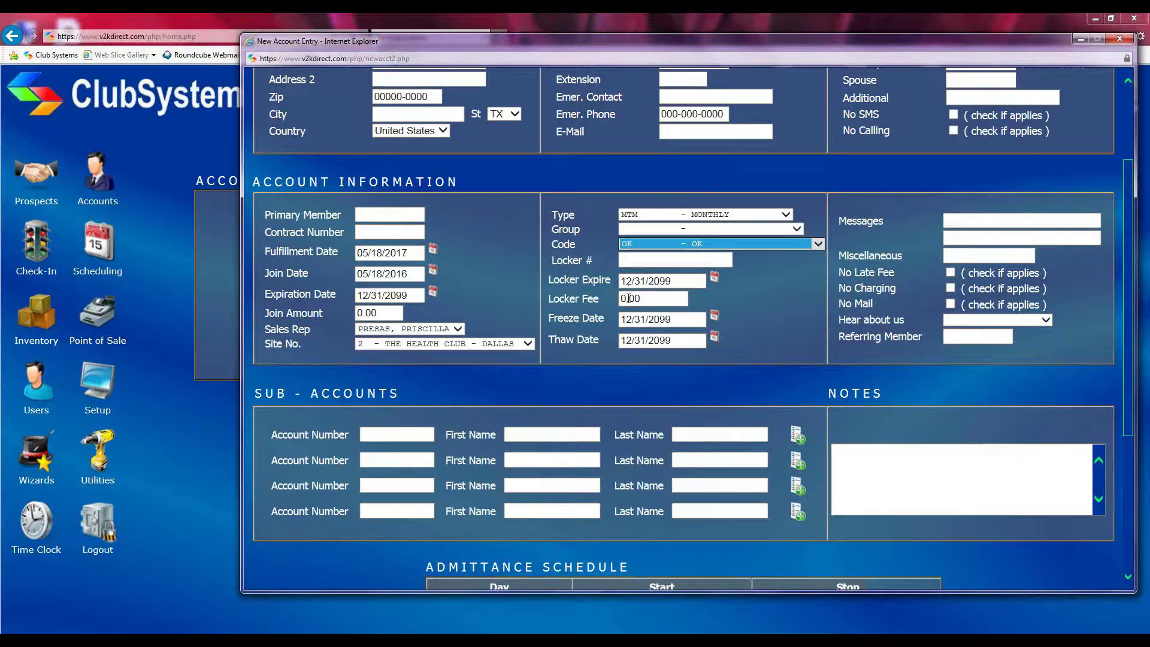
left_click(653, 258)
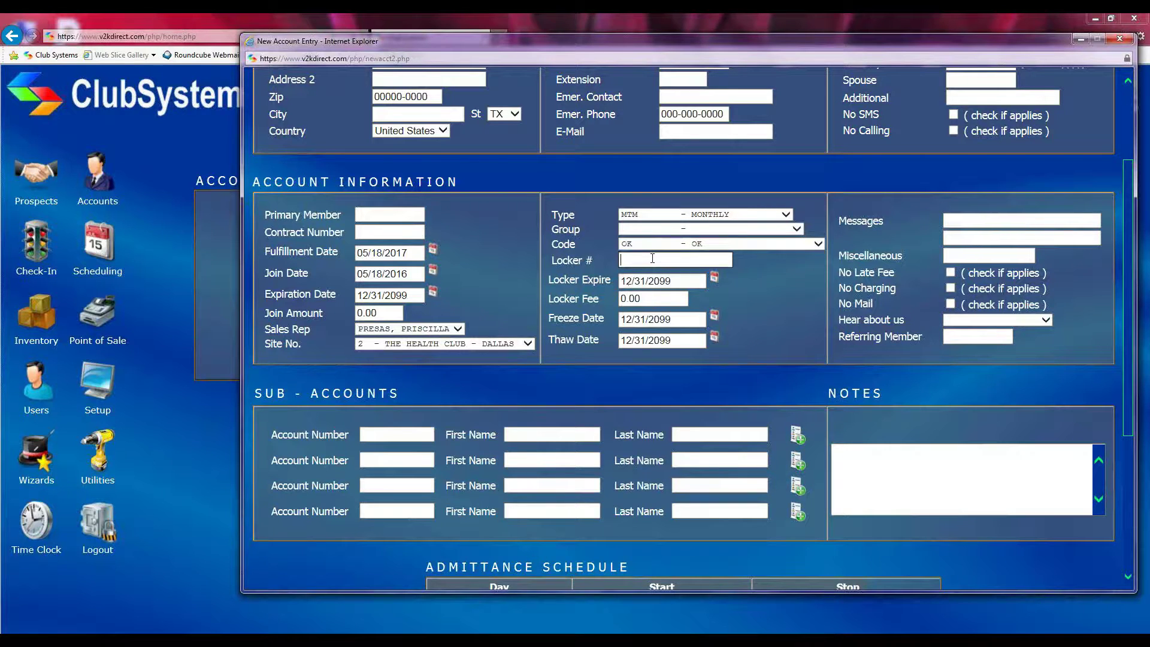
key("Tab")
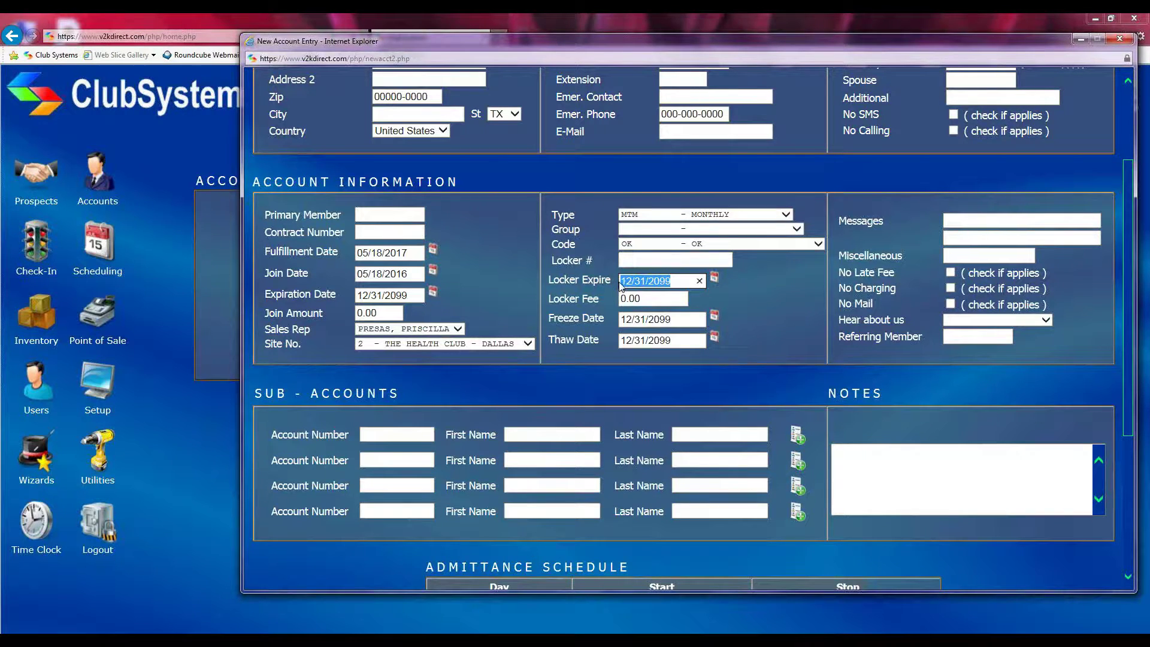
left_click(651, 299)
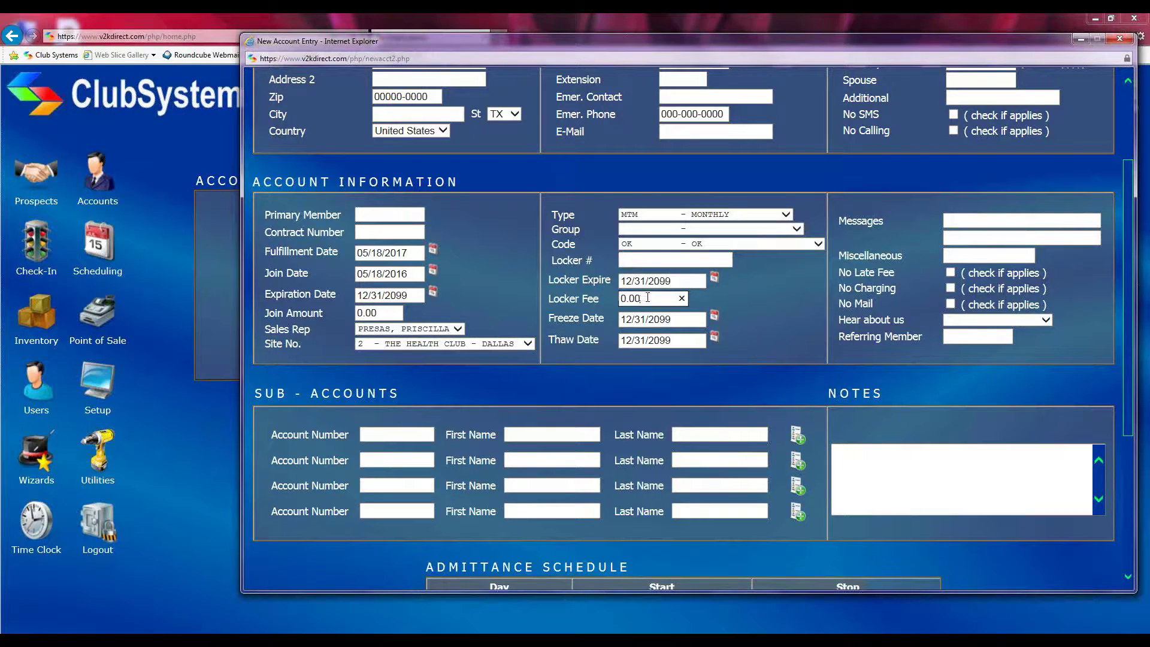
left_click_drag(646, 297, 614, 300)
left_click(591, 303)
left_click(658, 299)
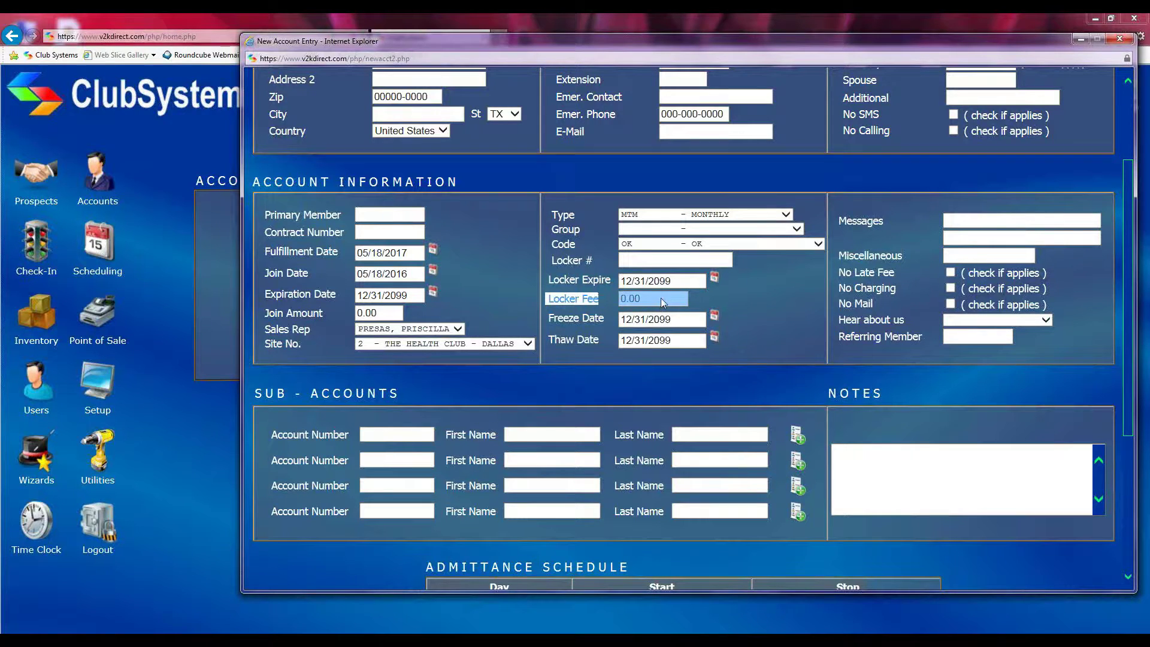
left_click(662, 298)
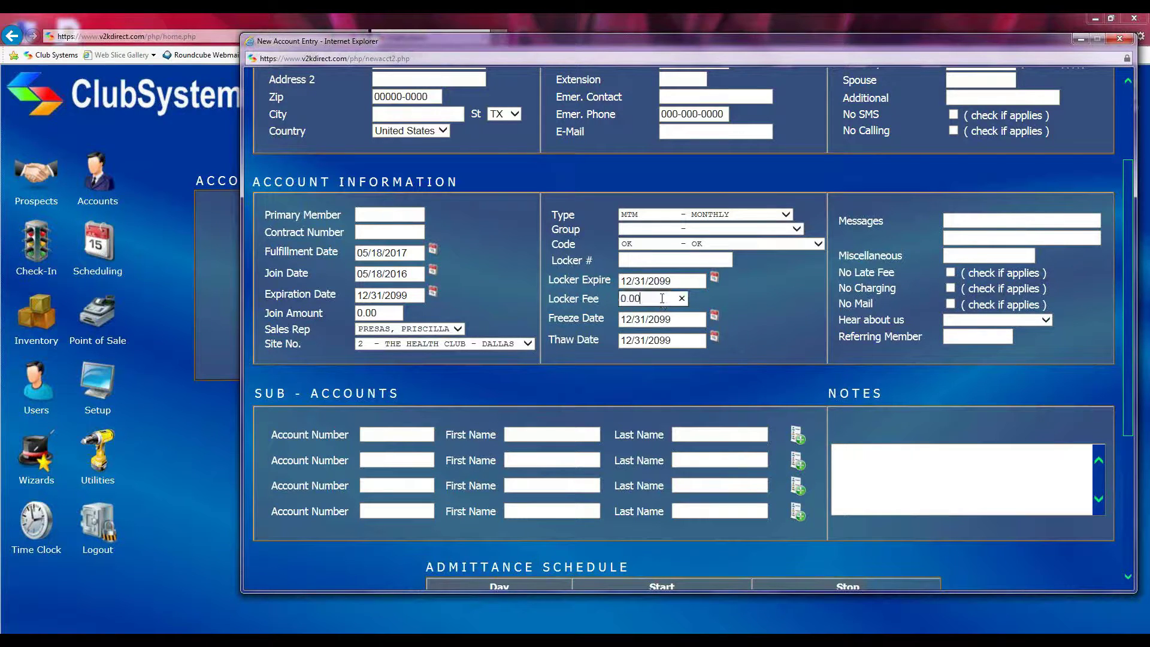
left_click_drag(643, 303, 622, 307)
left_click(606, 304)
scroll(602, 279, "down", 3)
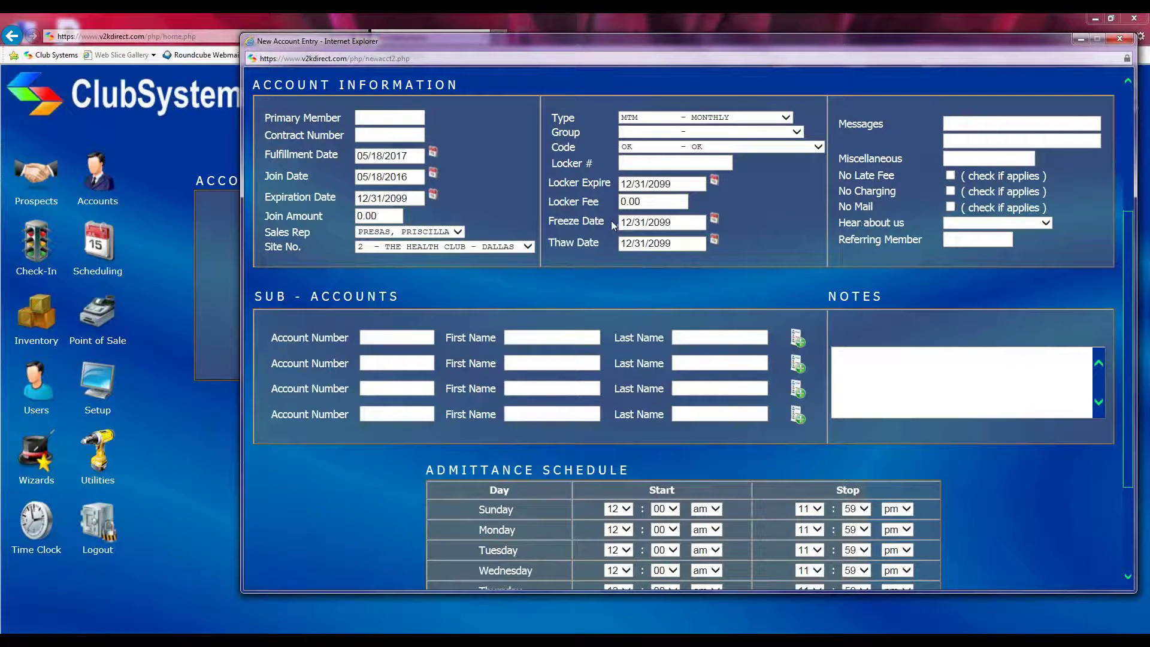
left_click_drag(549, 220, 602, 245)
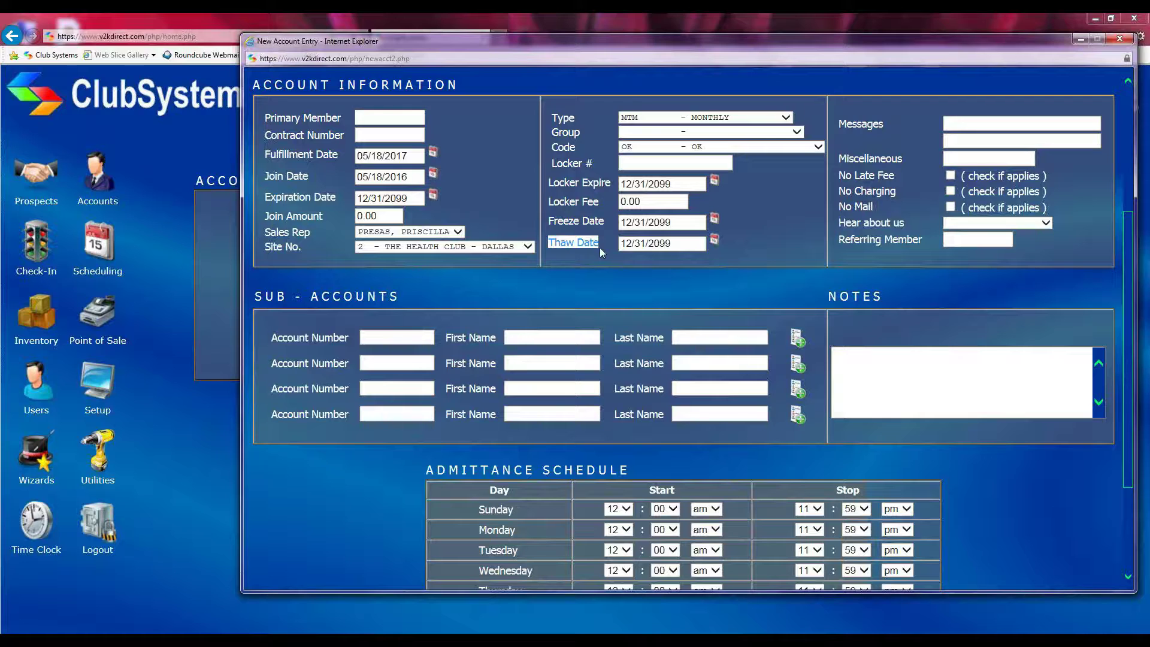
left_click(676, 222)
left_click_drag(676, 222, 620, 222)
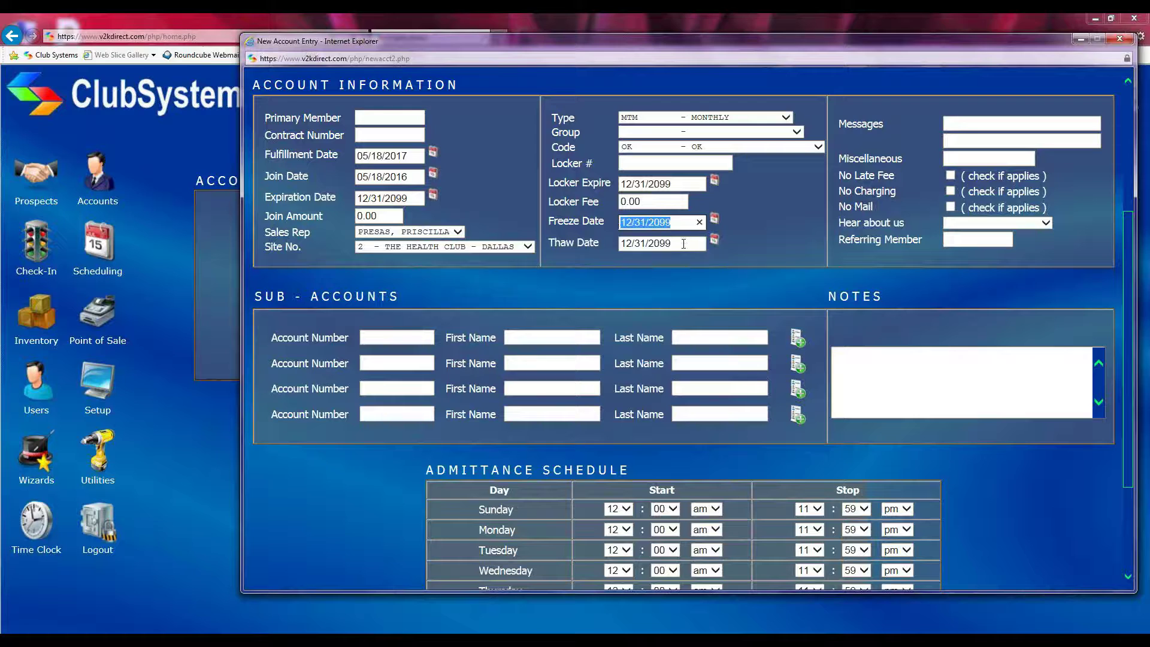
left_click_drag(684, 243, 619, 245)
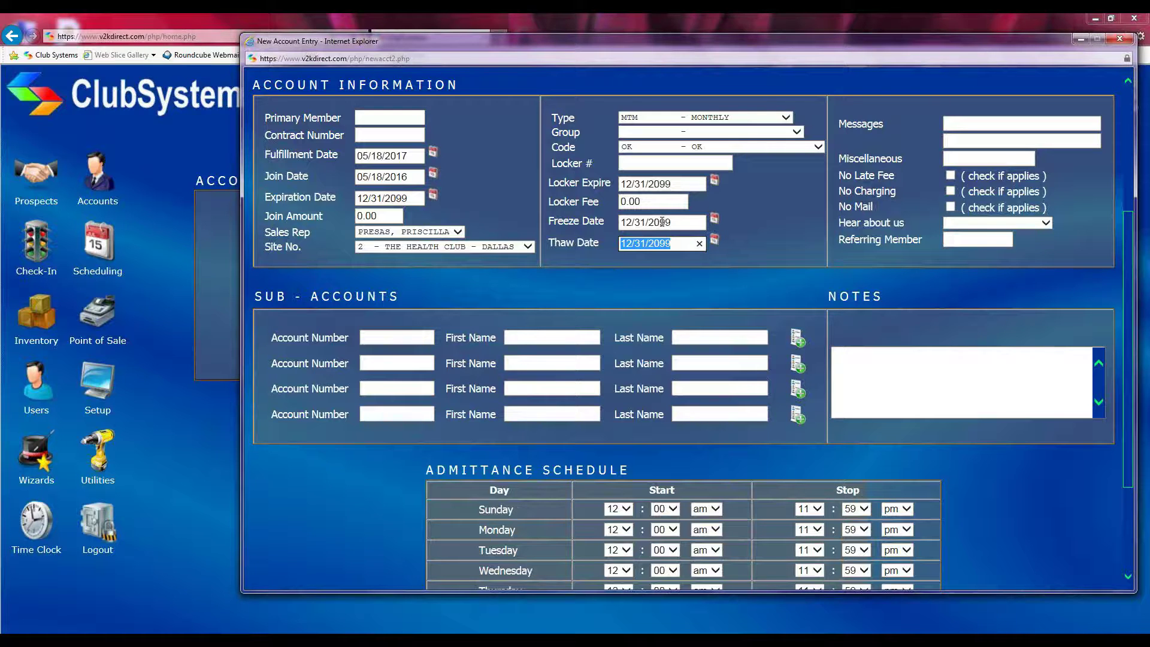
left_click(751, 229)
Review the No Late Fee, No Charging and No Mail options under Miscellaneous, leaving No Late Fee cleared
scroll(753, 229, "up", 1)
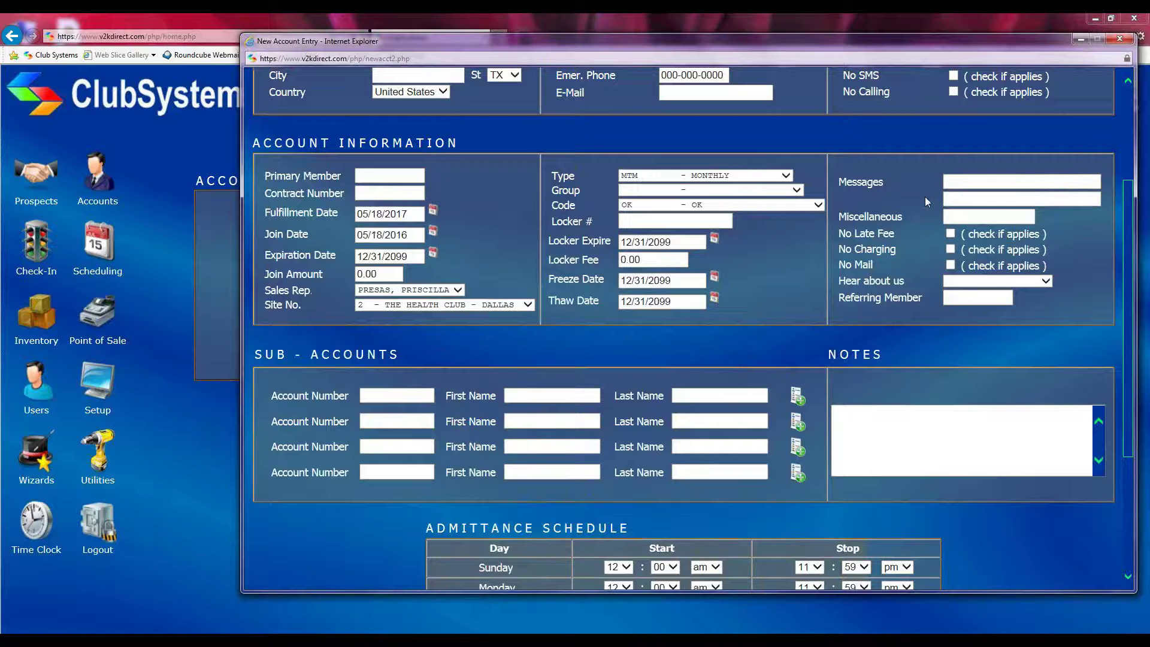
left_click(971, 182)
left_click(965, 218)
left_click_drag(836, 234, 907, 255)
left_click_drag(838, 264, 876, 266)
left_click_drag(835, 234, 896, 236)
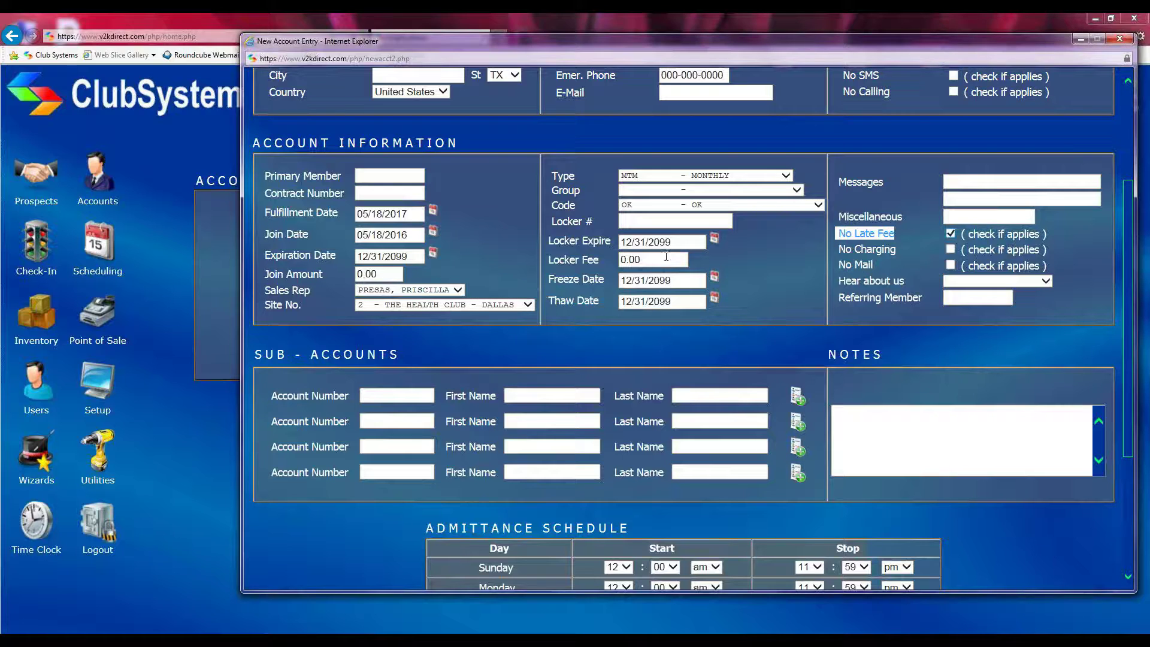
left_click(951, 233)
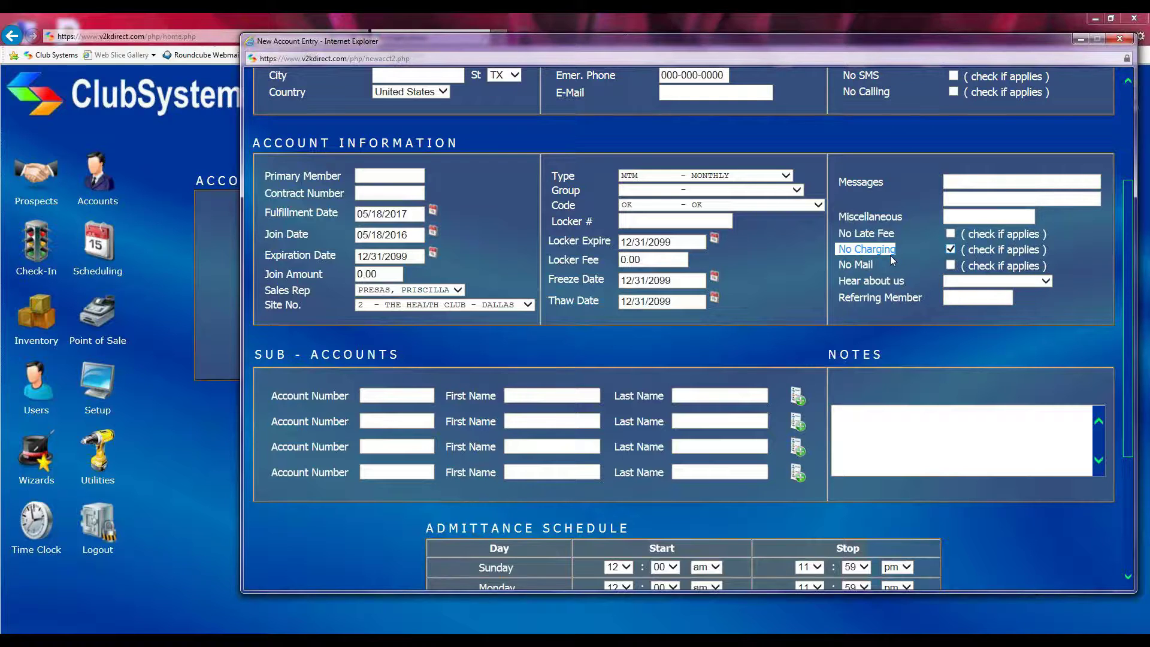
Clear No Charging and turn on No Mail
left_click(952, 250)
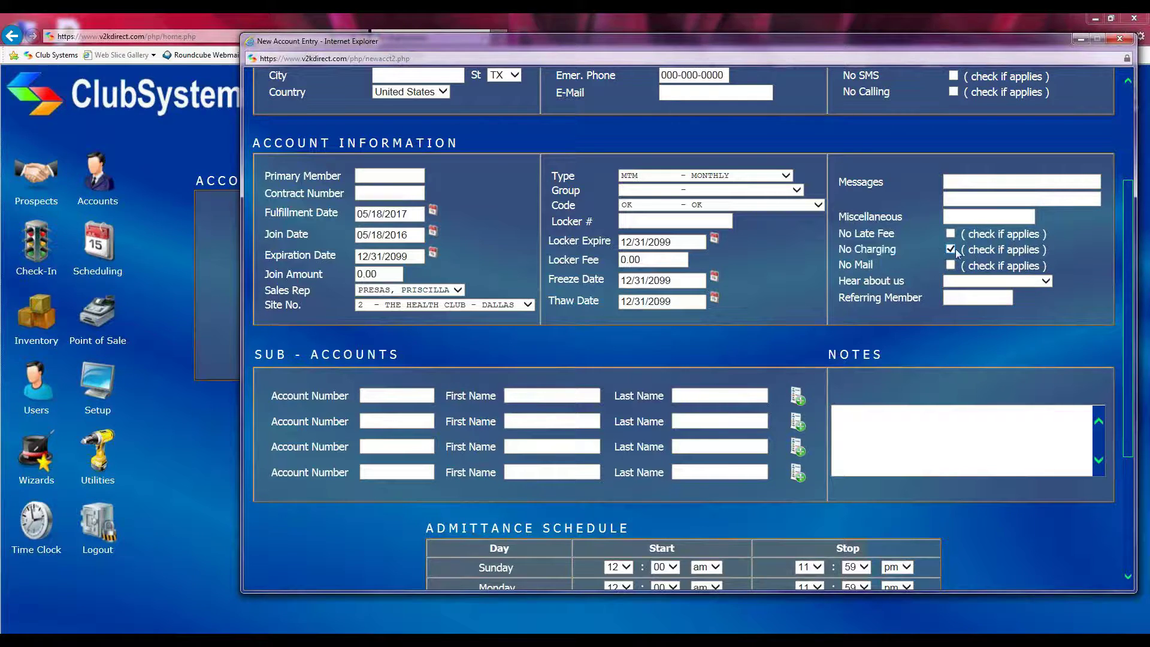
left_click_drag(825, 253, 897, 250)
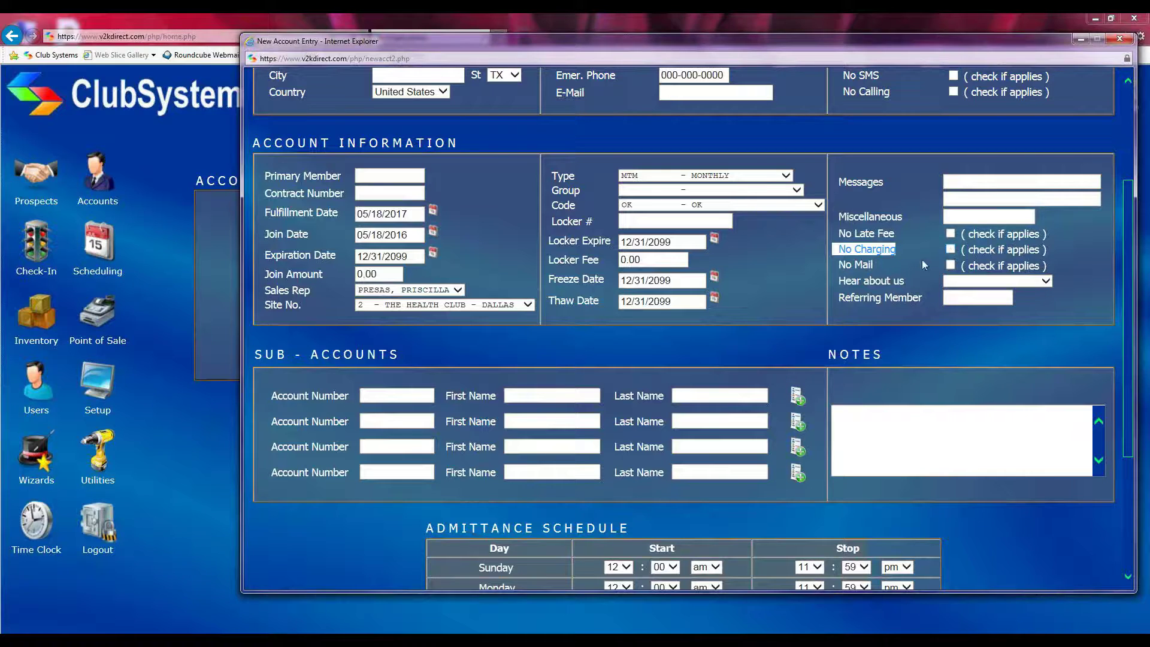
left_click_drag(835, 263, 878, 264)
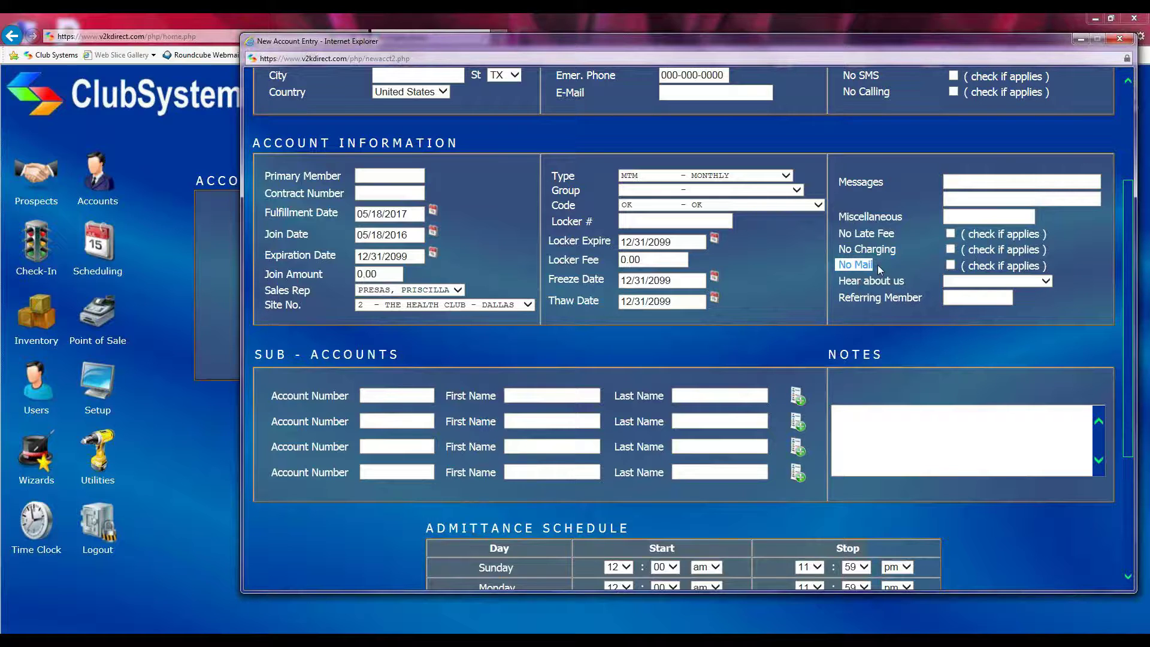
left_click(952, 265)
left_click(950, 265)
left_click_drag(836, 282, 905, 281)
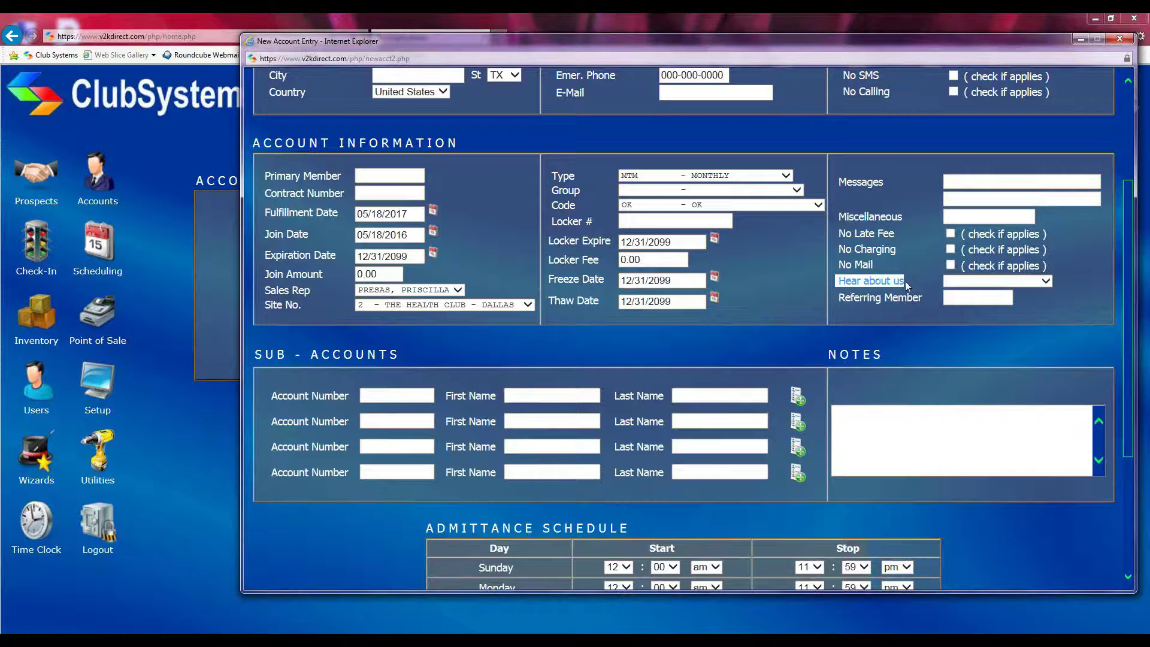
left_click(1044, 283)
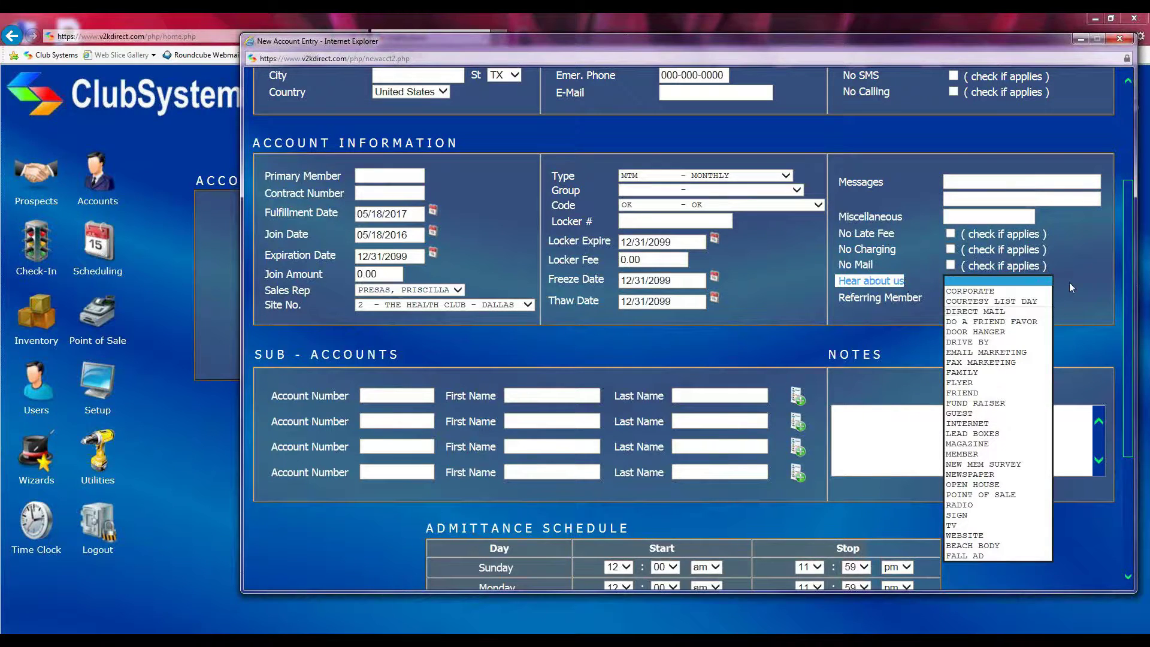
left_click(1069, 282)
left_click(969, 298)
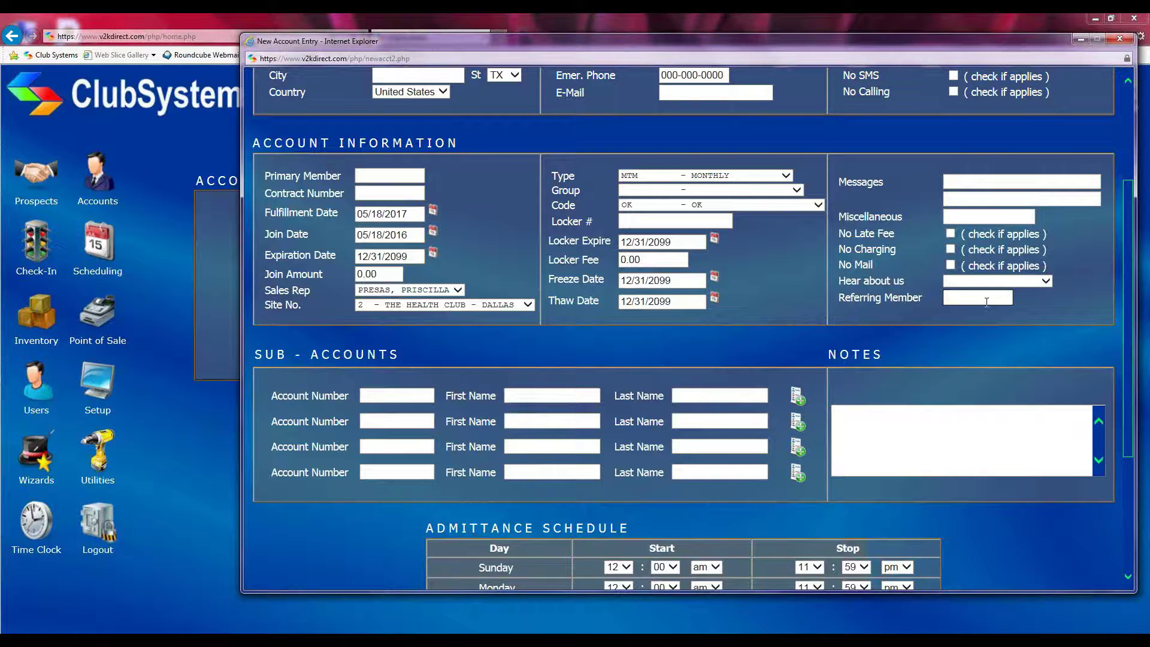
Type the start of the referrer's surname in Referring Member and pick the matching member
type("spee")
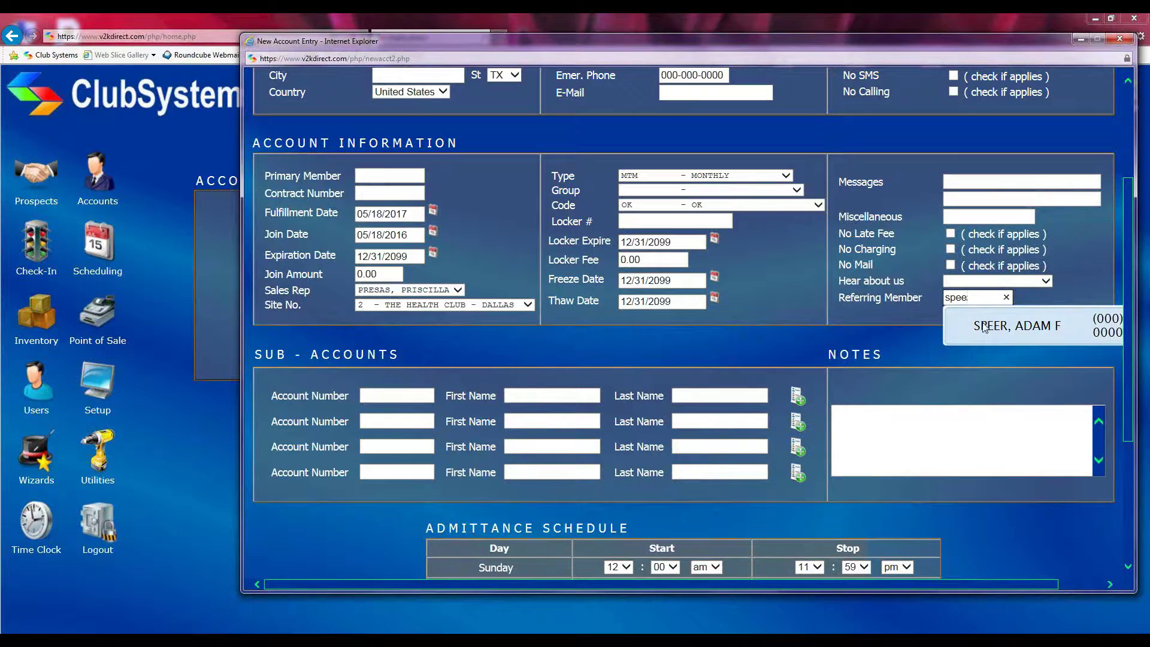
left_click(983, 327)
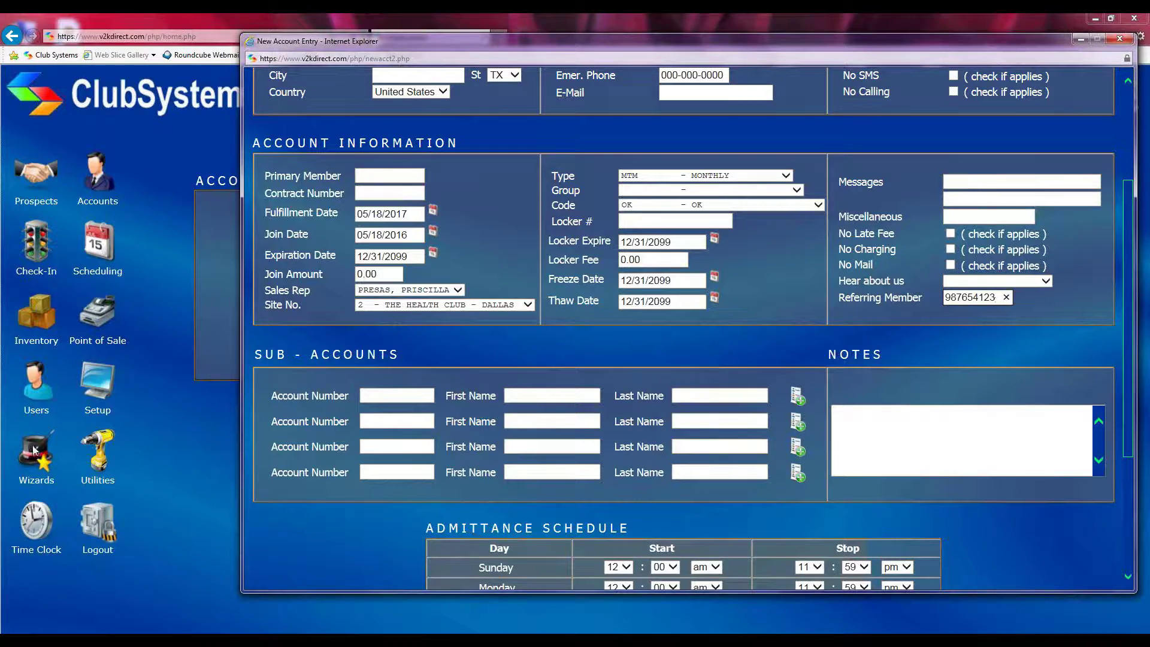
scroll(412, 354, "down", 1)
scroll(412, 354, "down", 2)
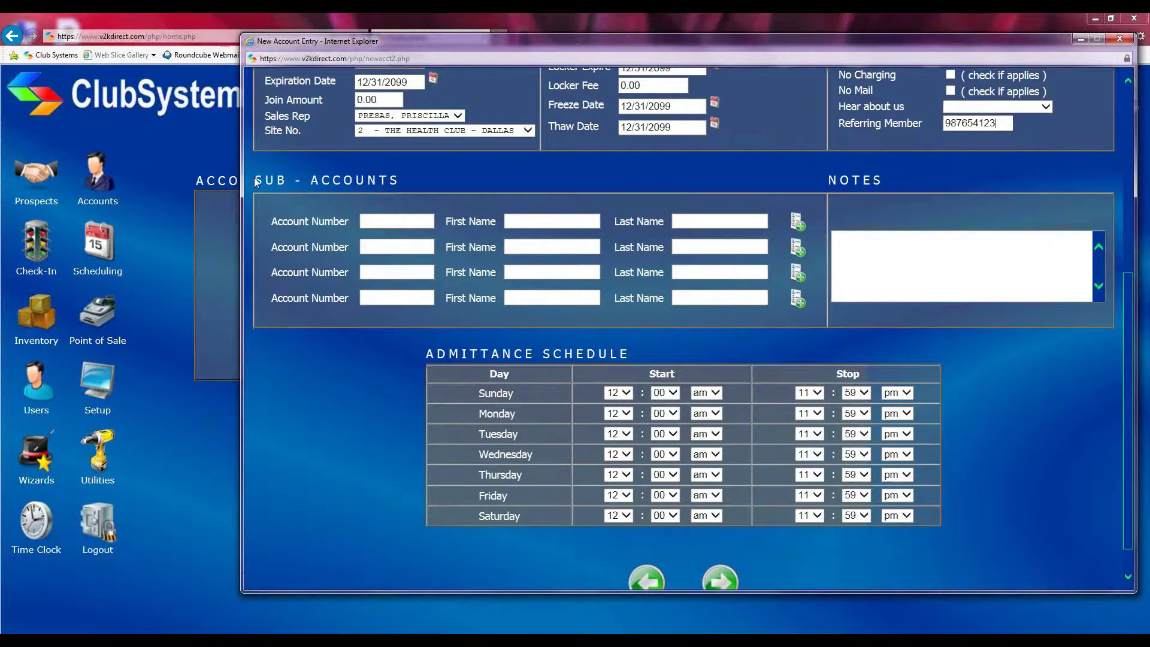
left_click_drag(254, 177, 427, 178)
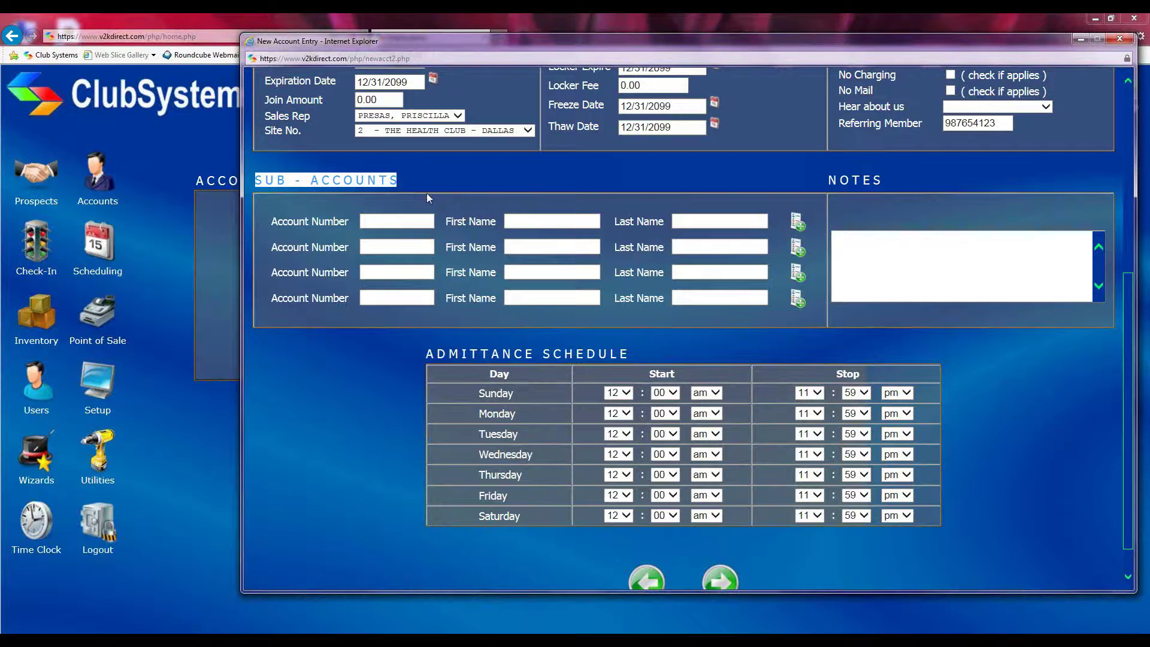
scroll(530, 290, "up", 6)
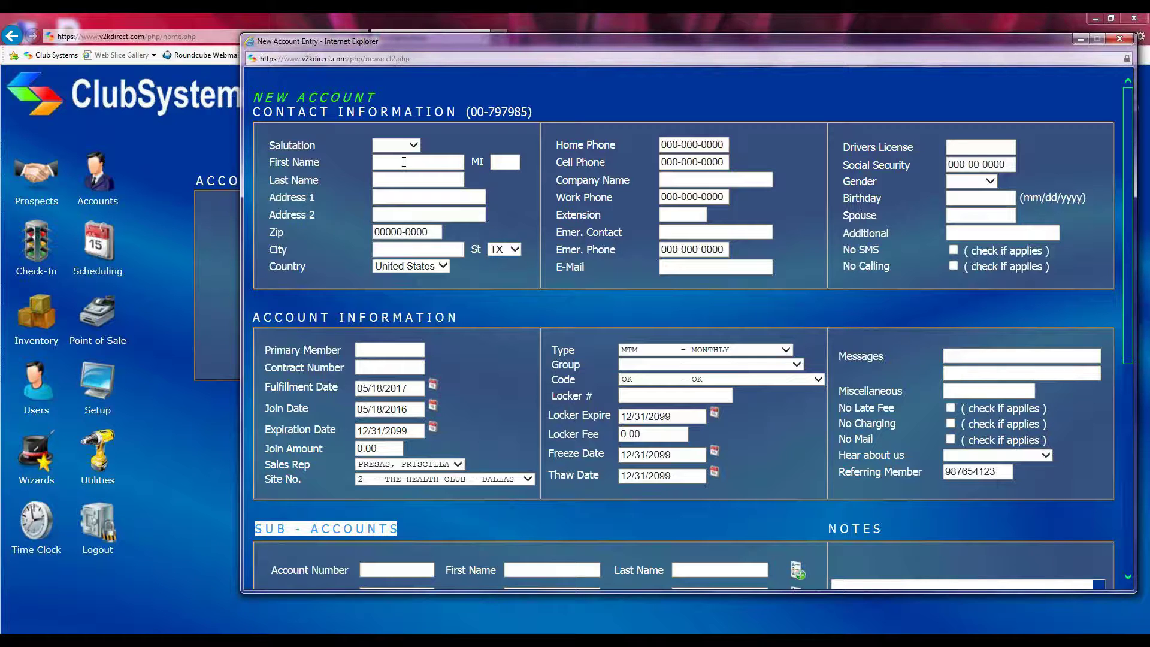
scroll(485, 250, "down", 5)
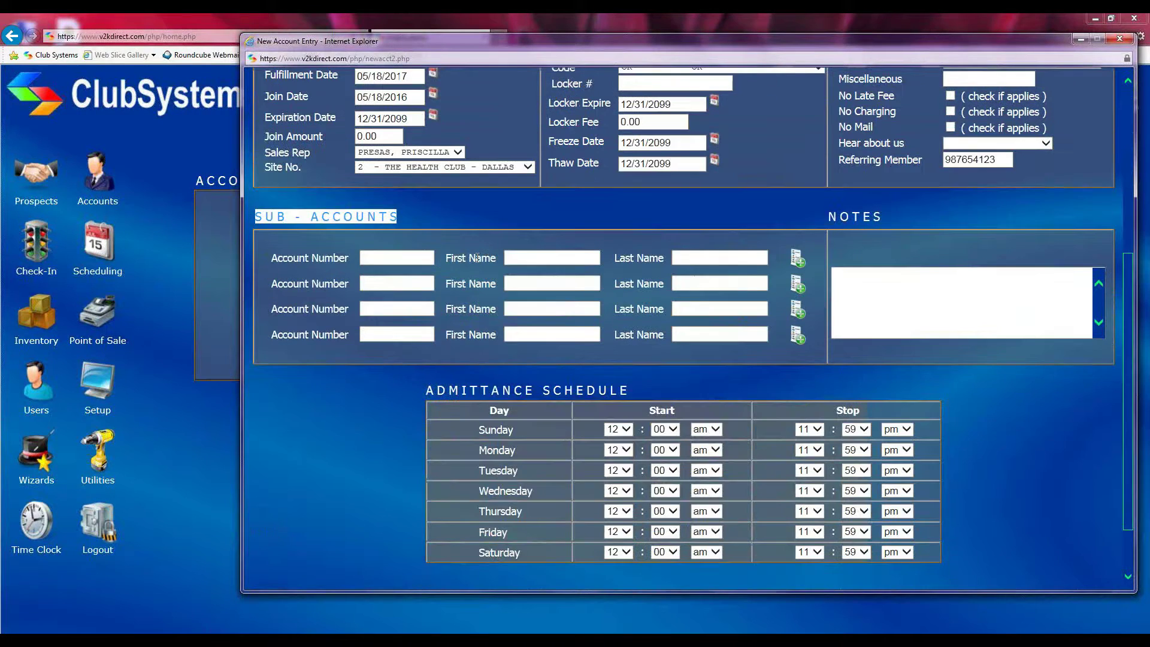
key("Tab")
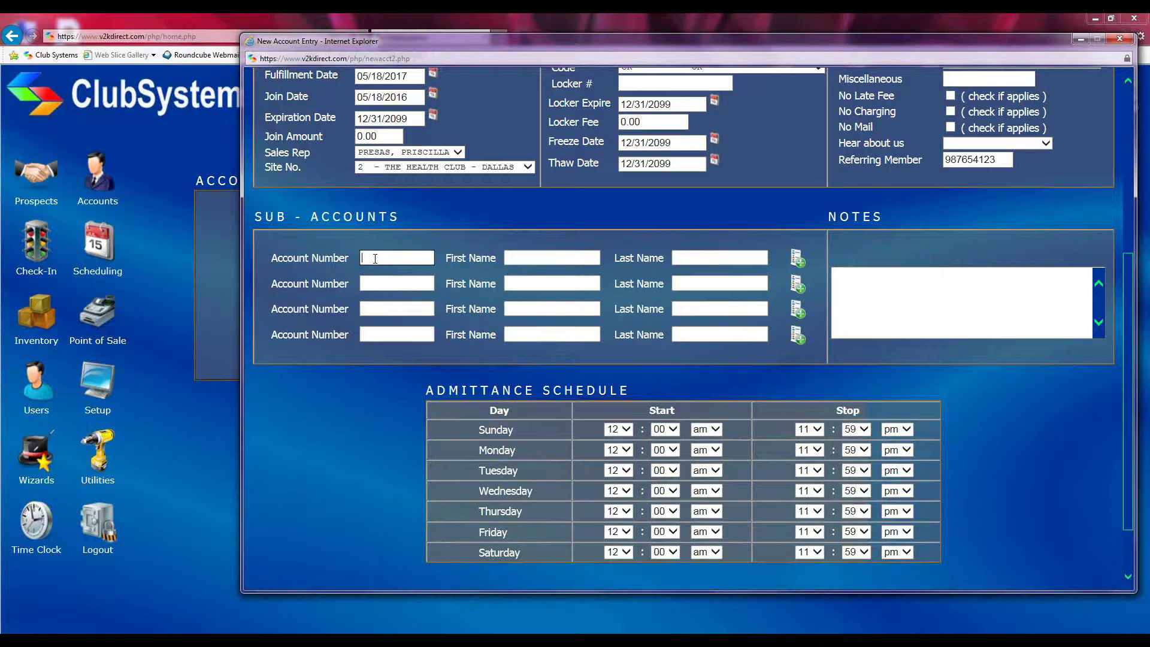
left_click(566, 260)
left_click(694, 261)
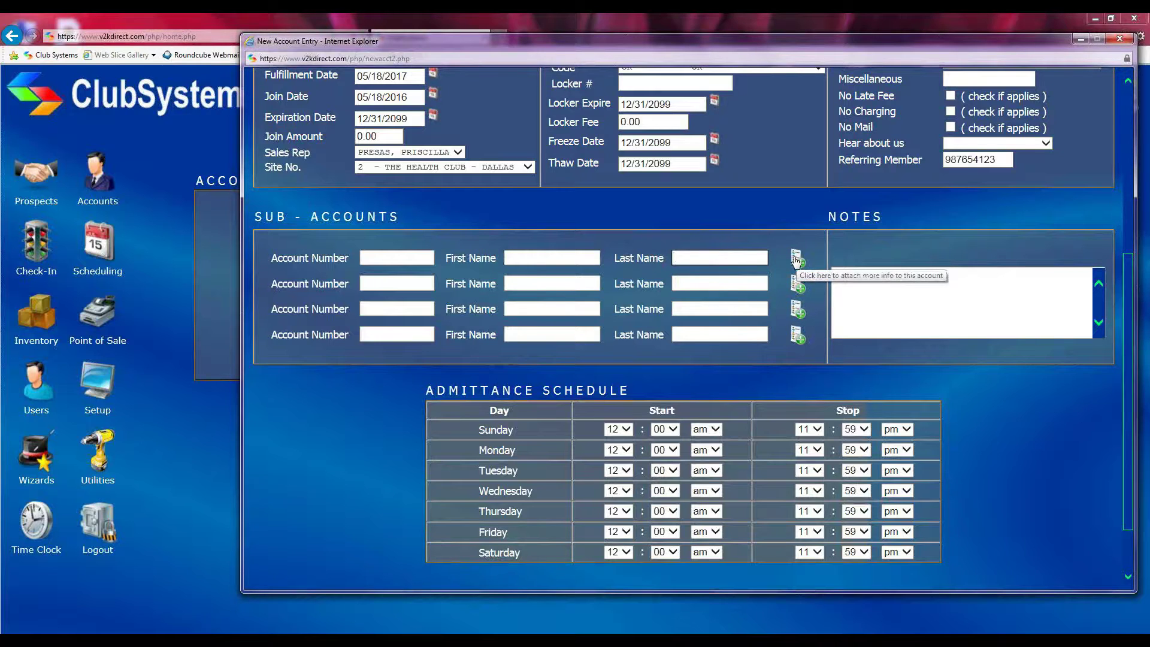
left_click(796, 260)
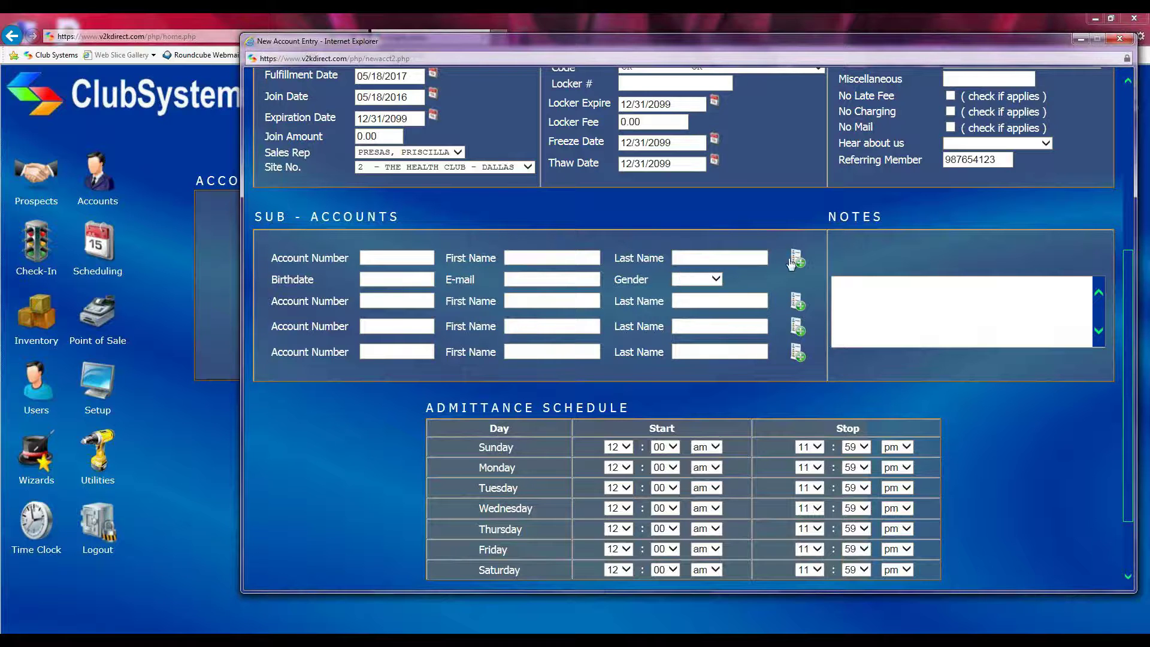
left_click(794, 261)
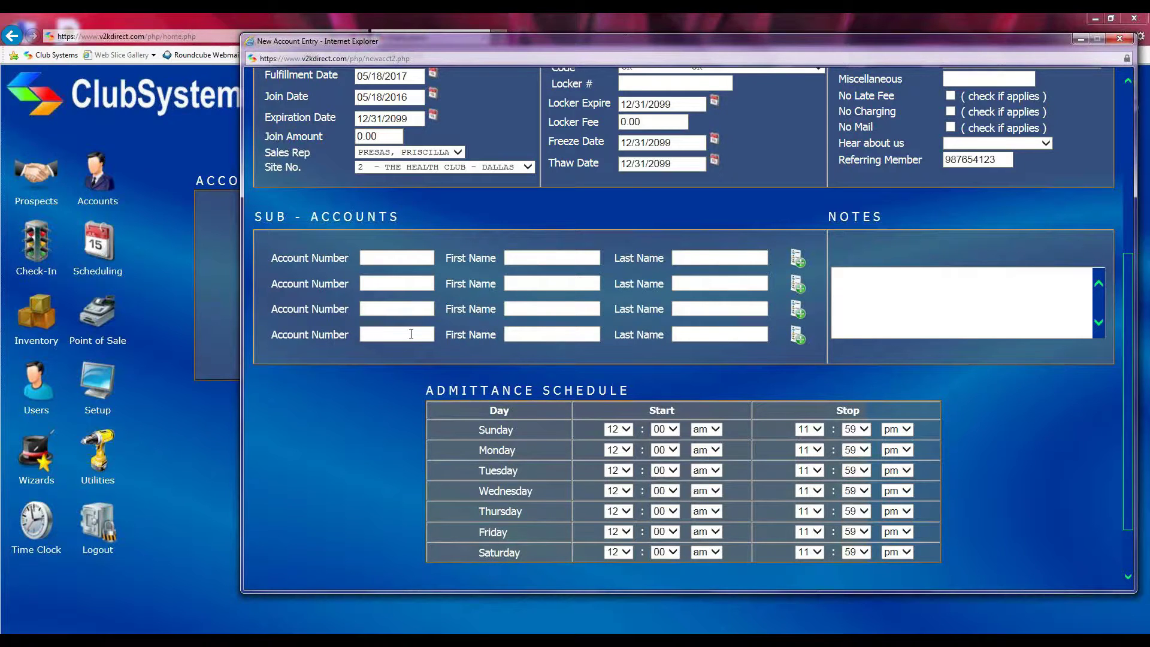
scroll(412, 333, "up", 5)
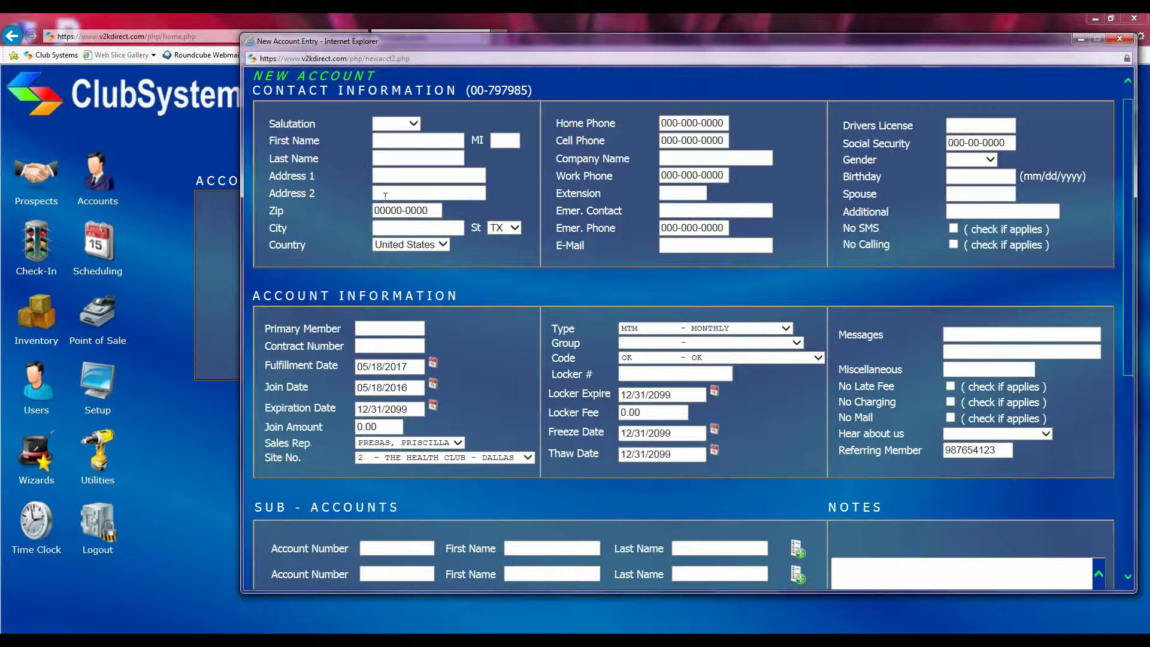
scroll(384, 197, "down", 4)
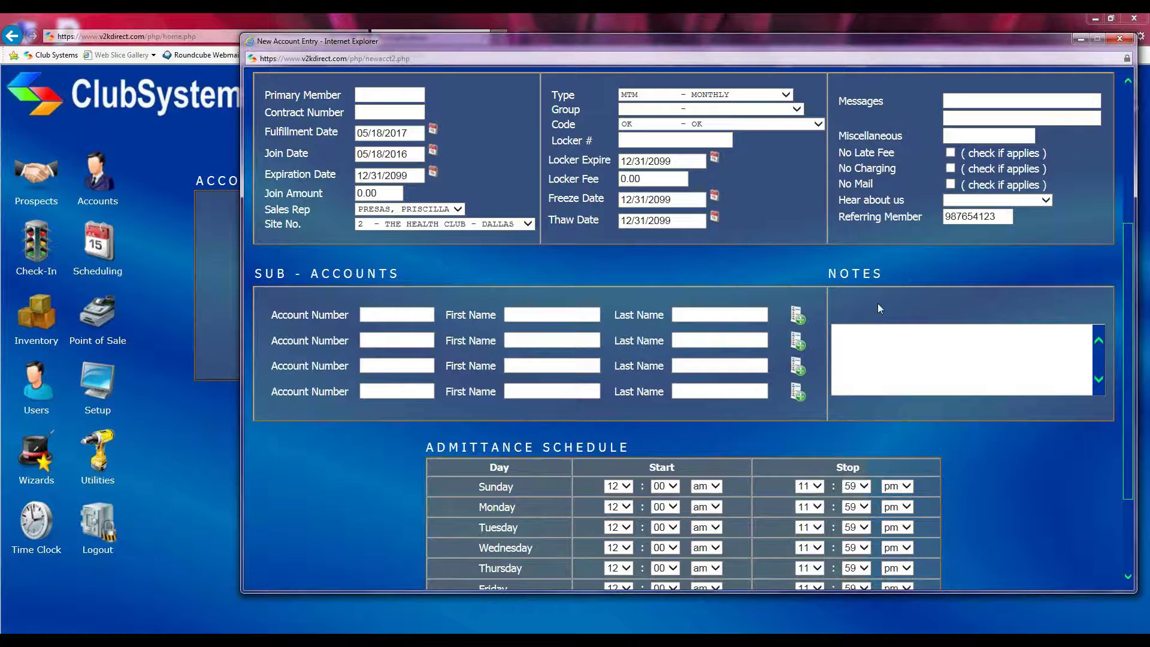
left_click_drag(826, 279, 878, 270)
left_click(868, 370)
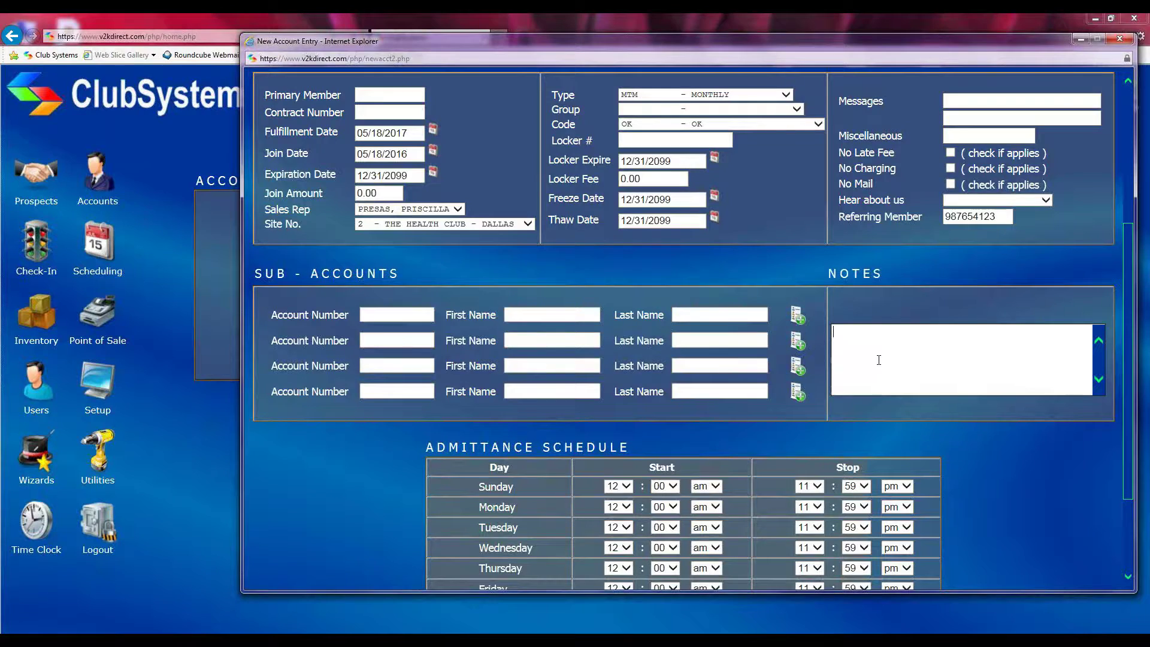
scroll(878, 359, "down", 3)
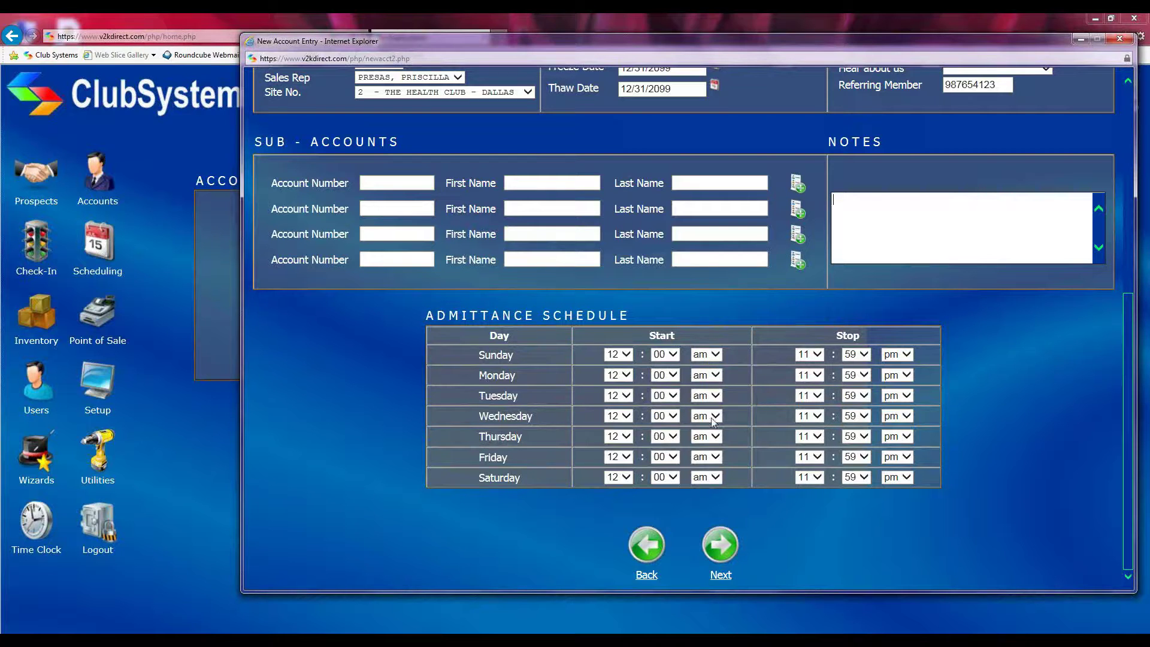
scroll(753, 404, "up", 5)
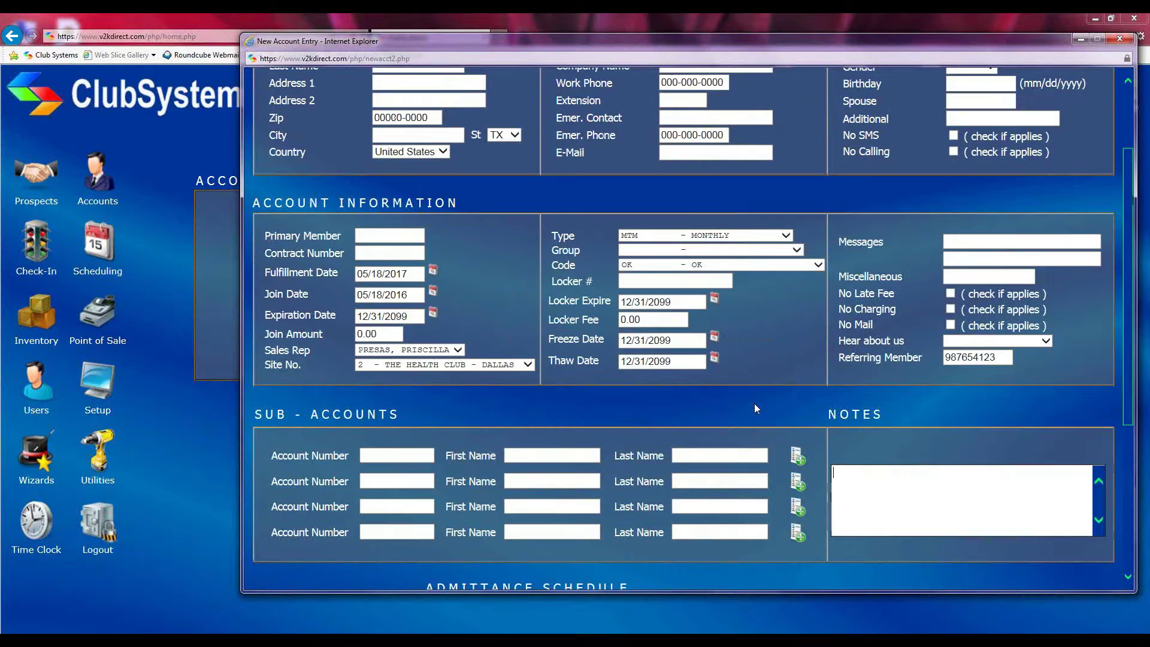
scroll(753, 408, "up", 2)
Enter the member's first and last name
left_click(396, 164)
left_click(412, 180)
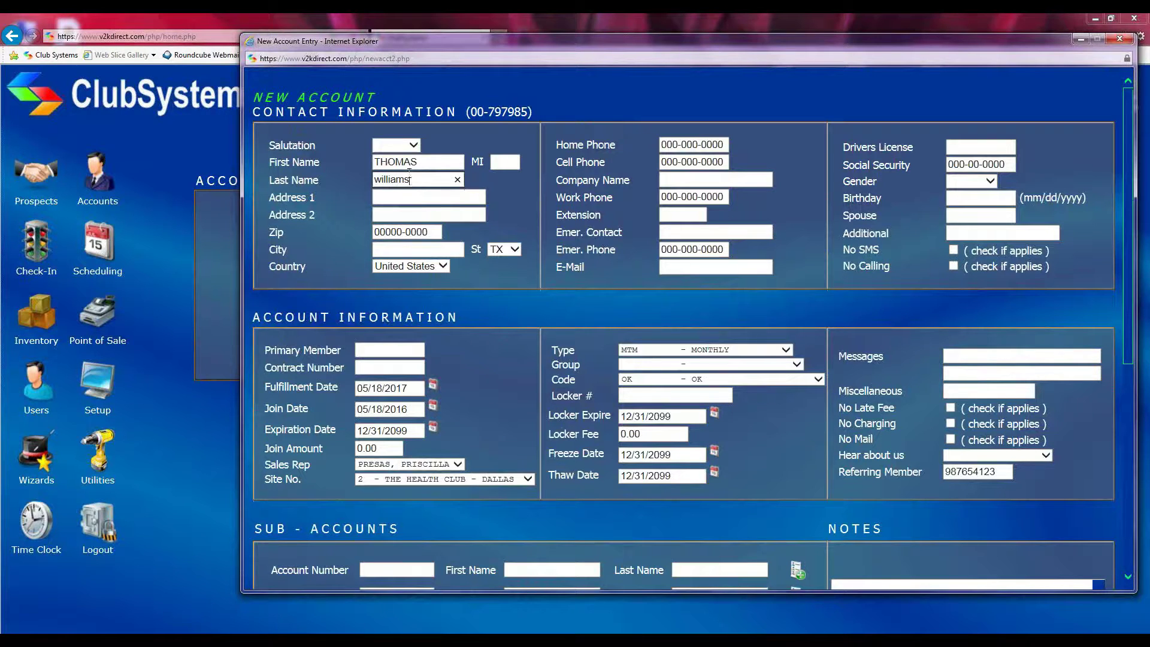
Fill in the street address, city and zip code, choosing the matching zip suggestion
left_click(418, 197)
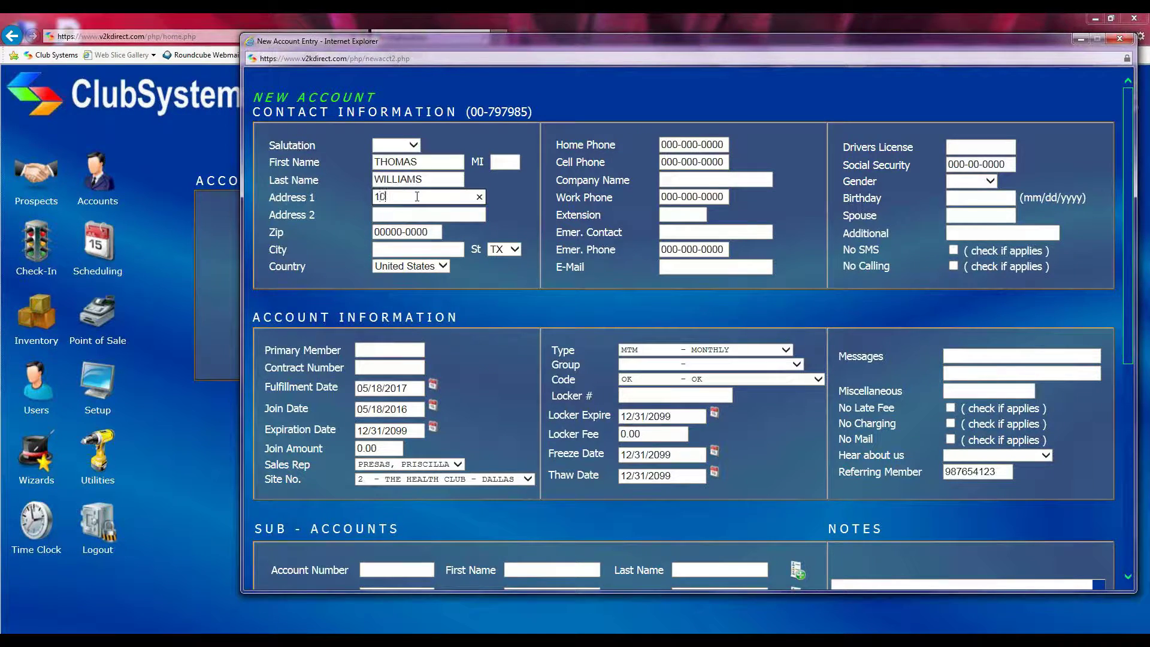
left_click(394, 250)
type("houston")
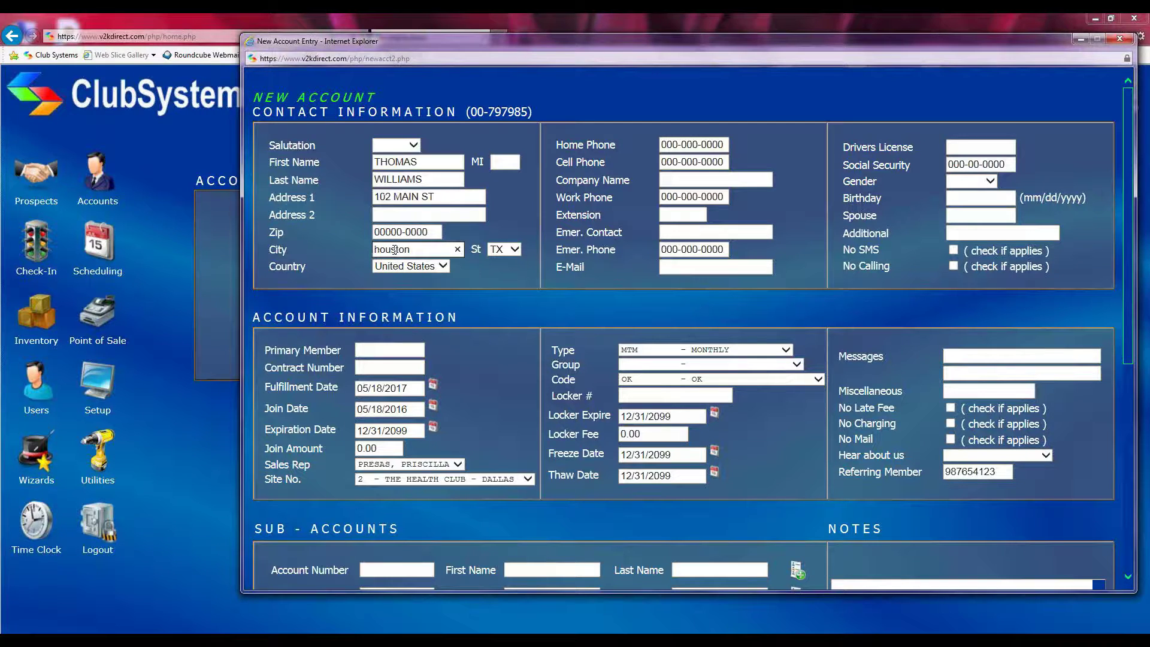
key("shift+Tab")
type("77.63")
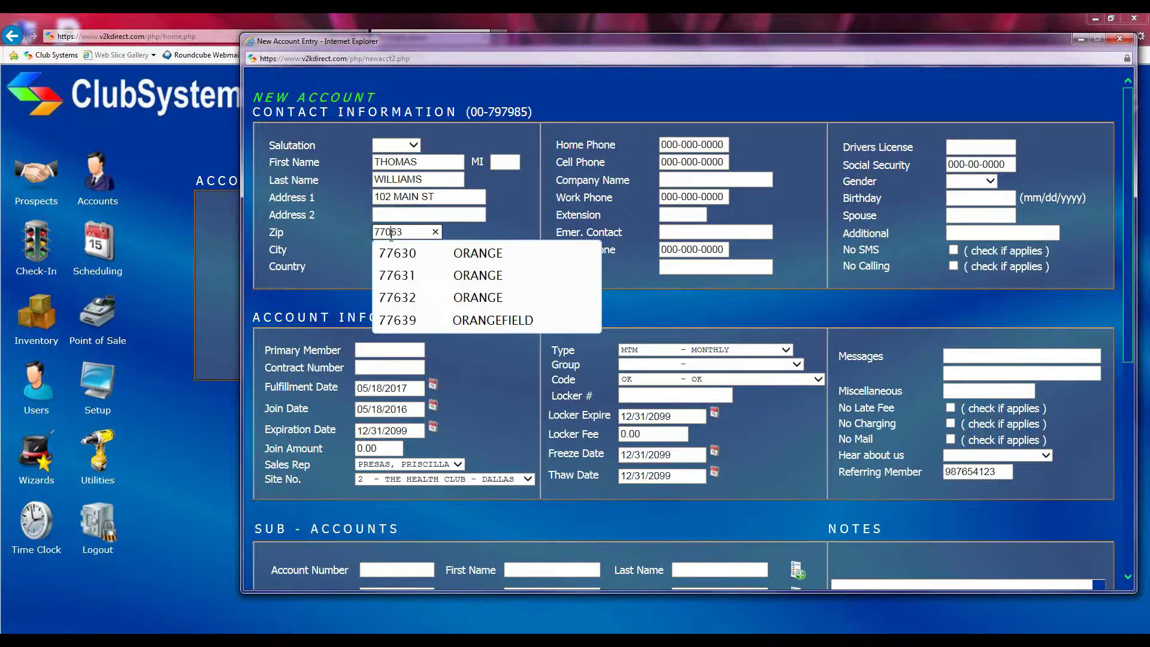
left_click(398, 253)
scroll(586, 297, "down", 1)
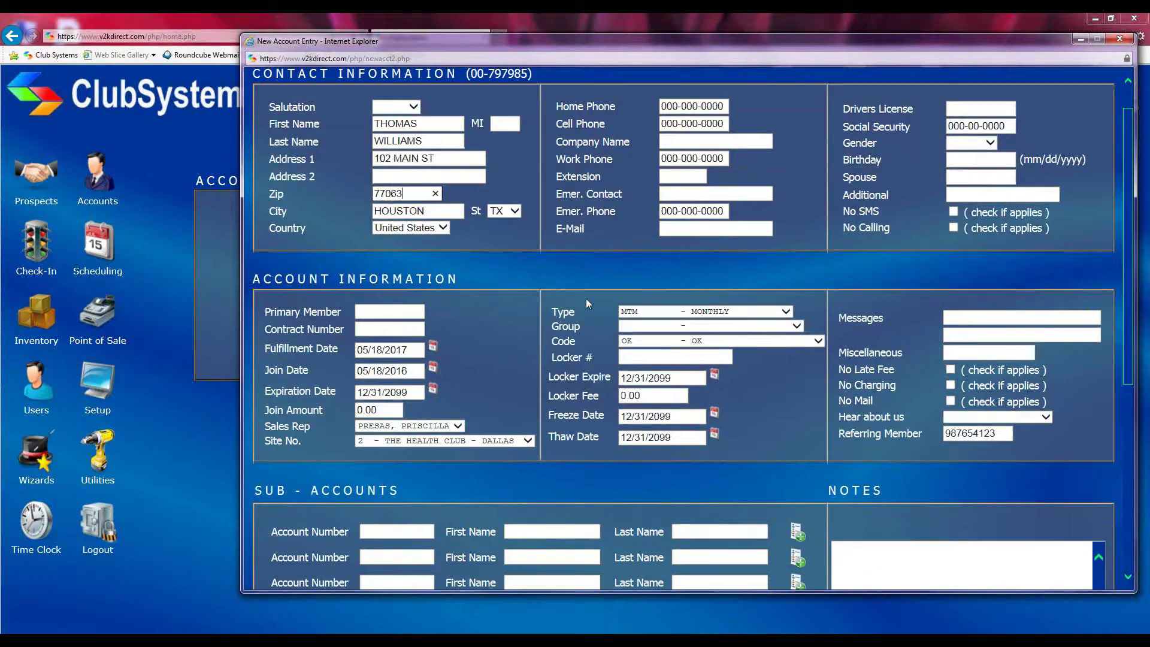
scroll(586, 302, "down", 6)
scroll(609, 301, "up", 2)
scroll(613, 297, "down", 2)
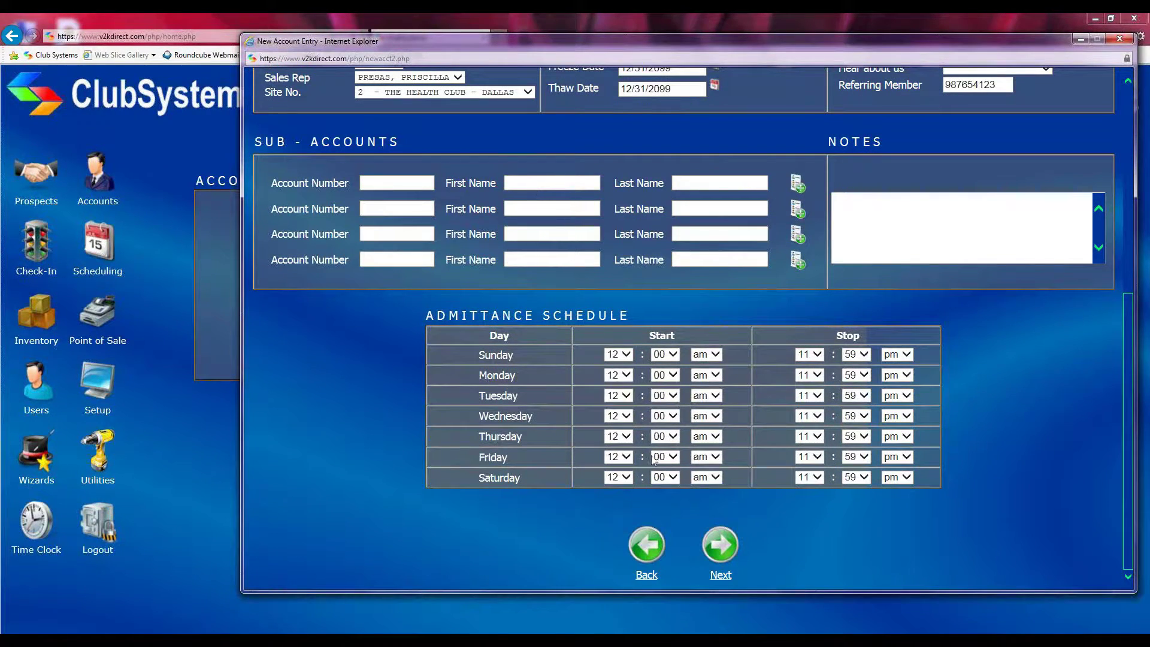
Submit the account details and confirm the information is correct
left_click(712, 552)
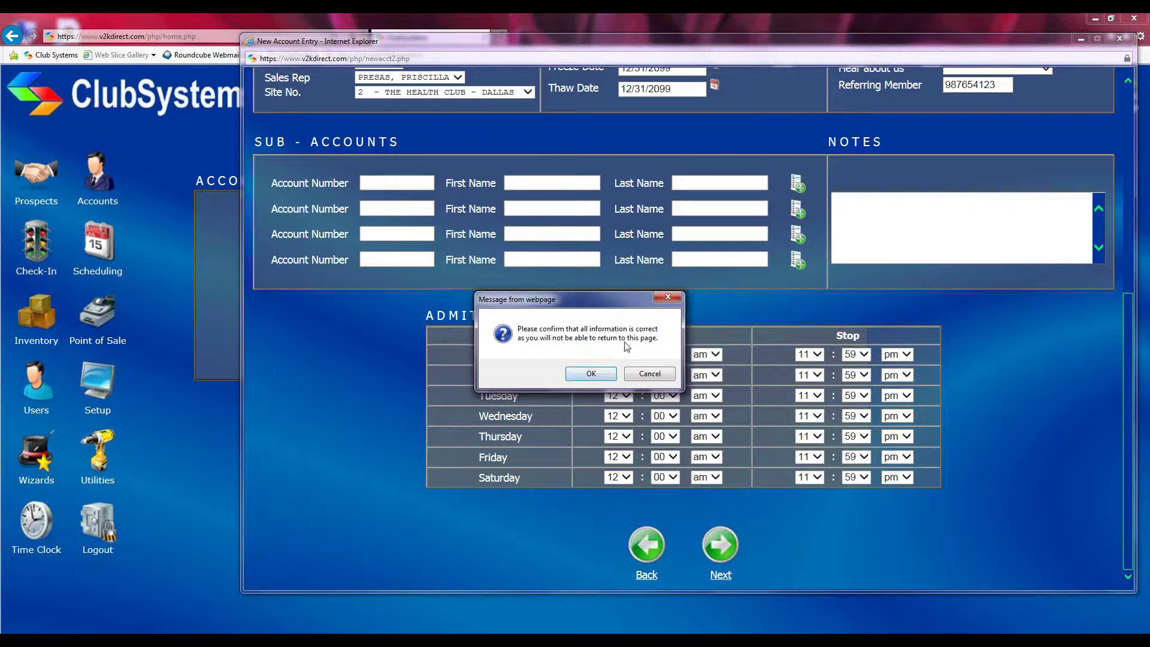
left_click(579, 372)
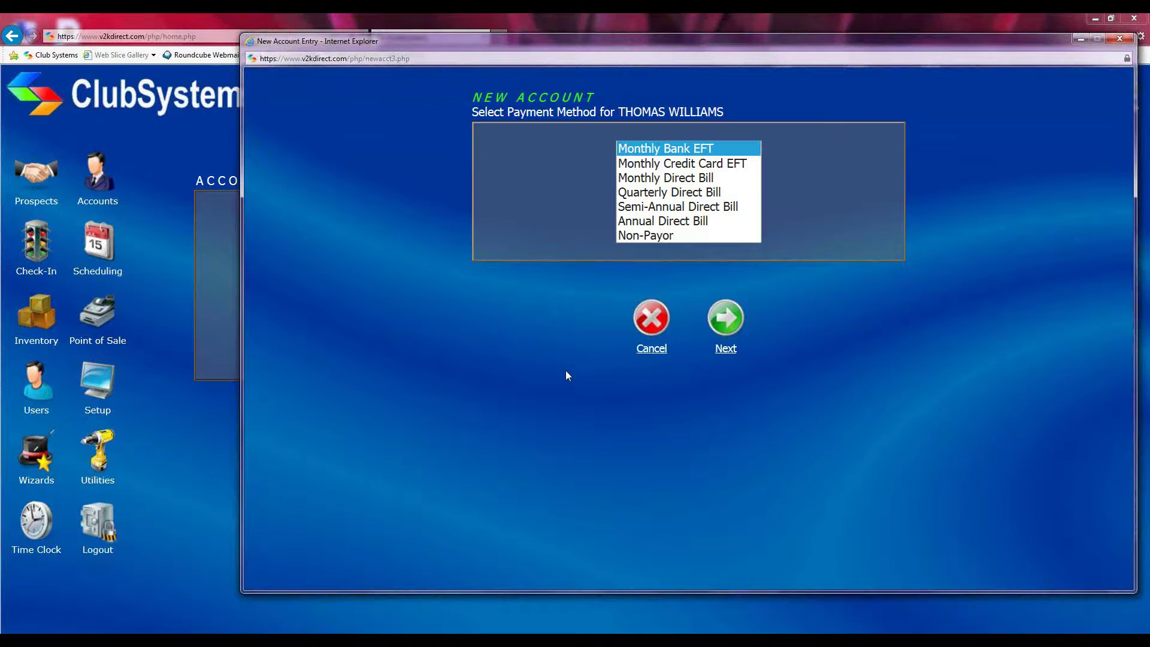
Browse the Monthly Credit Card EFT and Monthly, Quarterly, Semi-Annual, Annual Direct Bill options
left_click(646, 168)
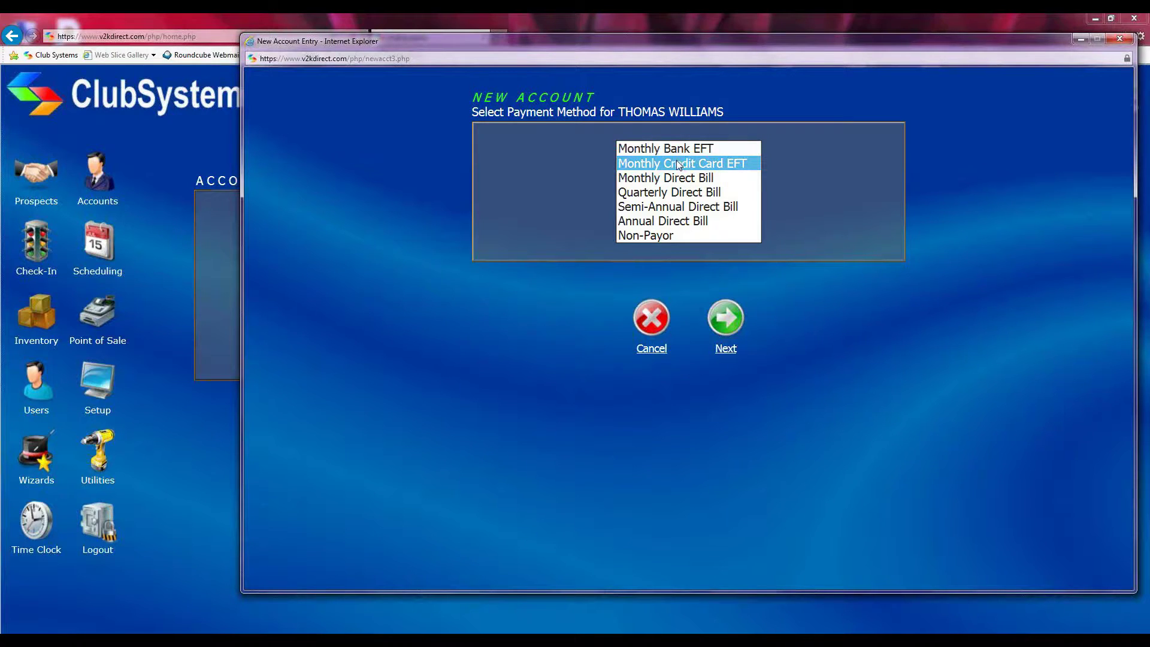
left_click(662, 193)
left_click(659, 206)
left_click(658, 220)
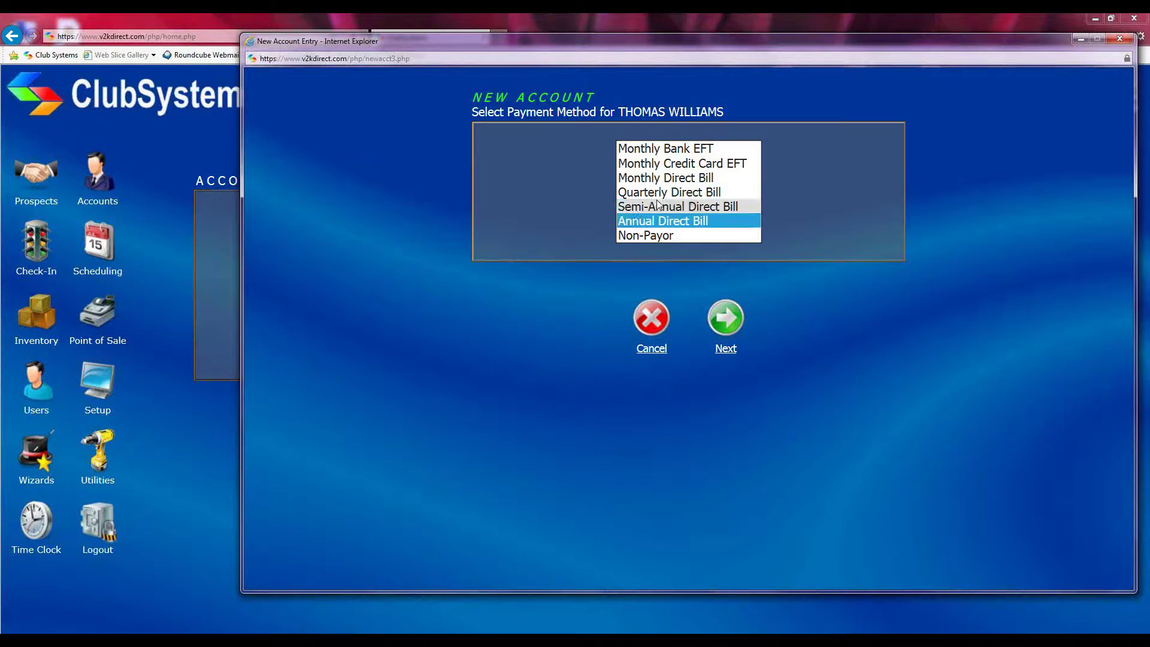
left_click(655, 181)
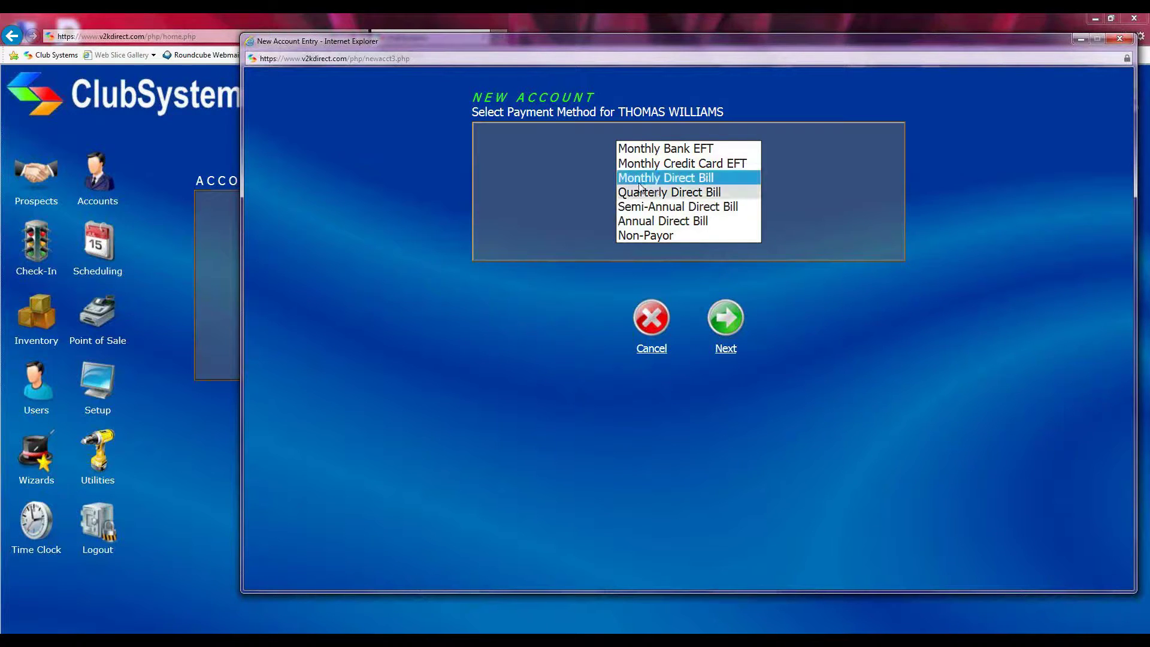
left_click(648, 192)
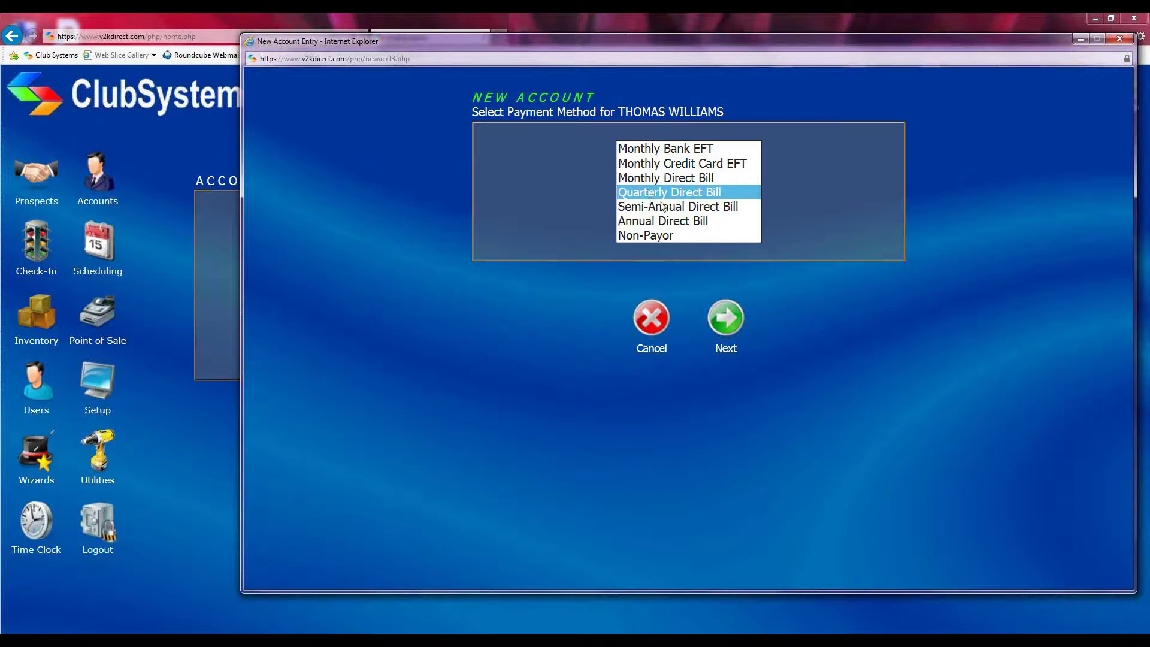
left_click(657, 207)
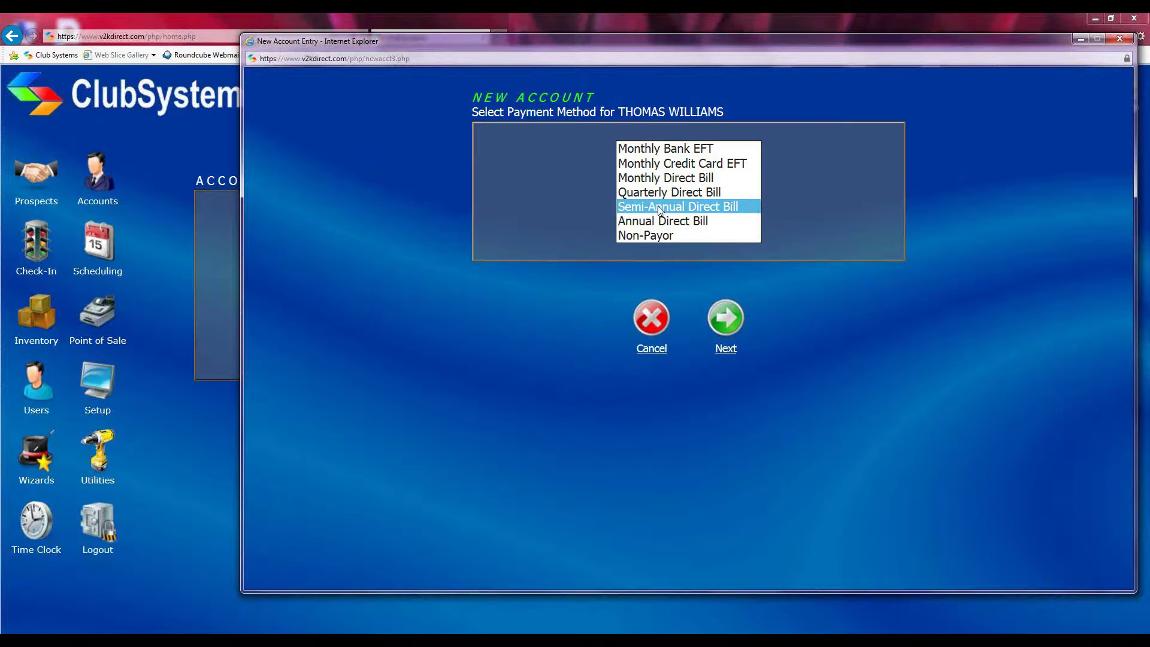
left_click(662, 222)
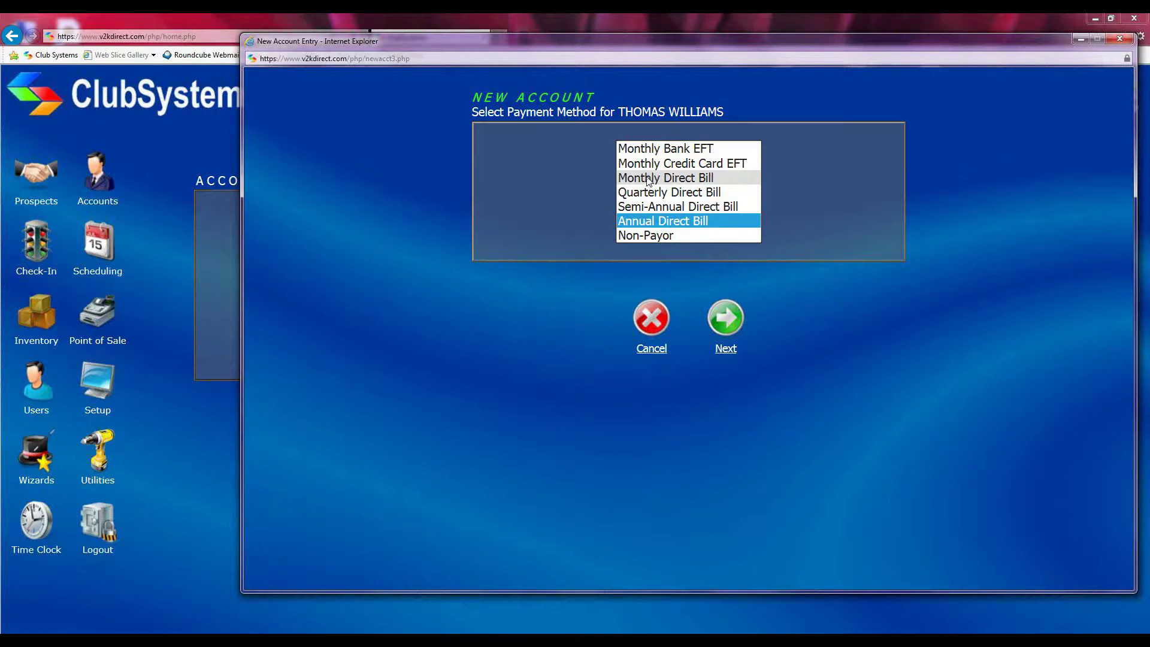
Cycle through the Direct Bill and Non-Payor options, then settle on Monthly Bank EFT
left_click(650, 179)
left_click(651, 195)
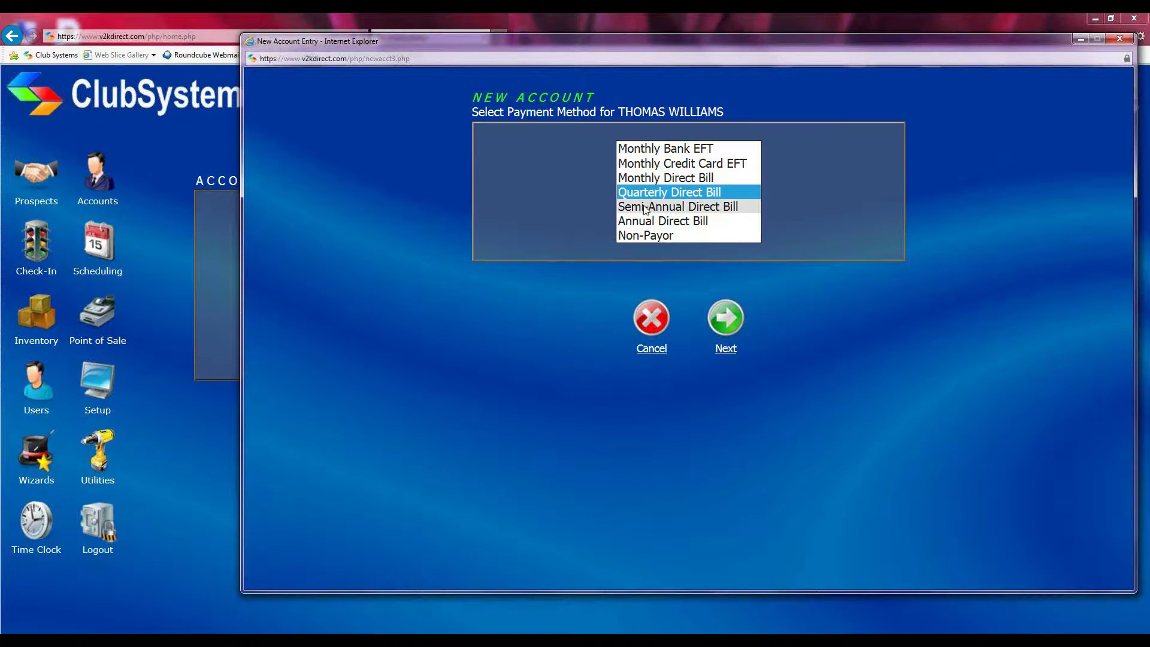
left_click(646, 207)
left_click(645, 222)
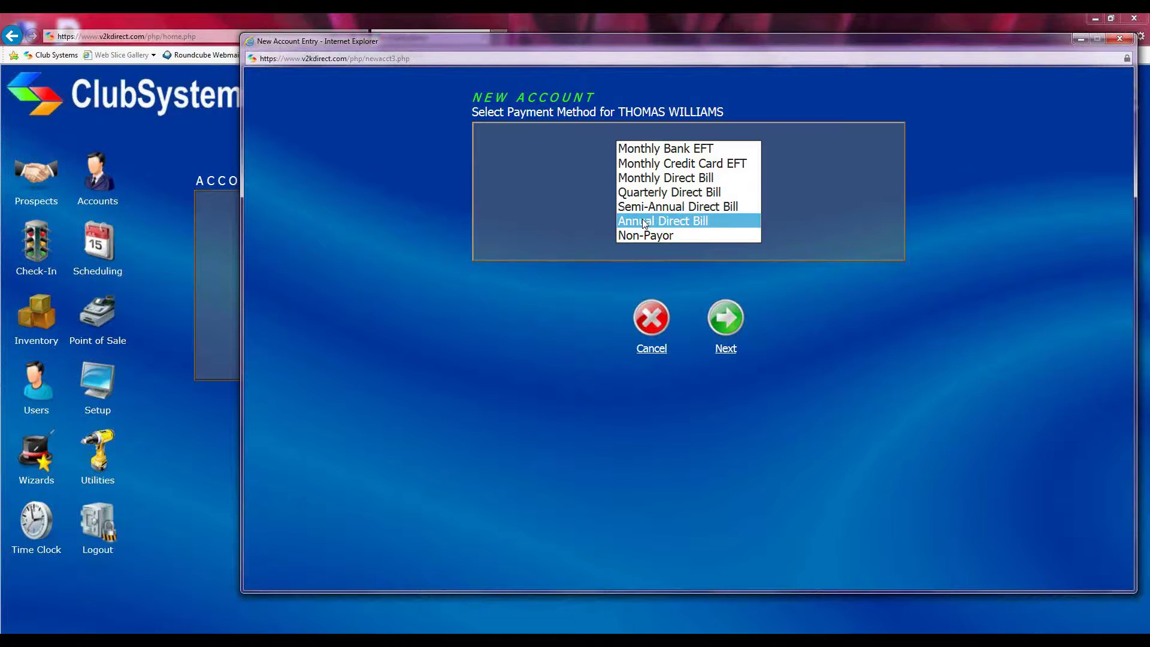
left_click(651, 235)
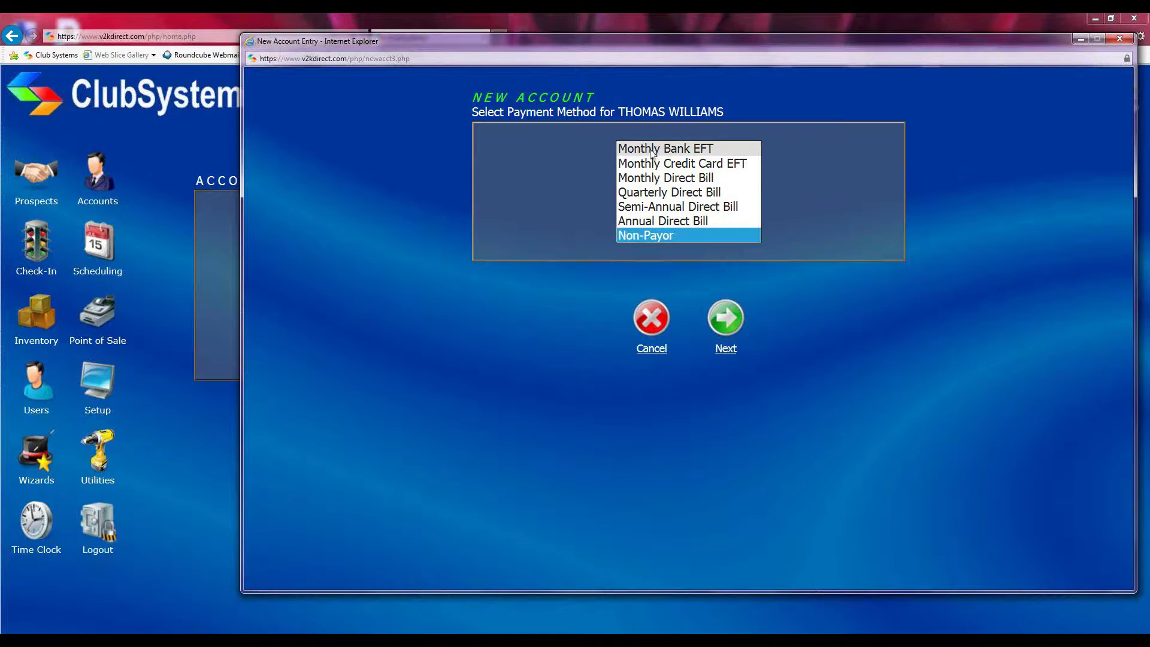
left_click(652, 150)
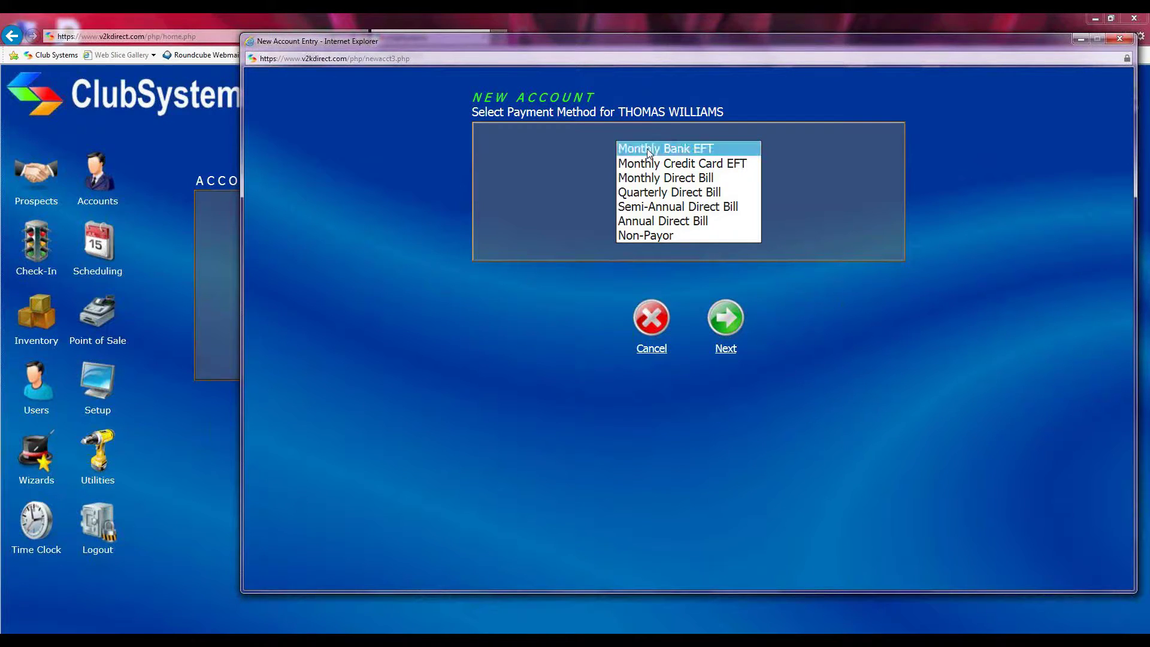
Advance to the Monthly Bank Draft form, dismissing the invalid routing and account number alerts
left_click(723, 323)
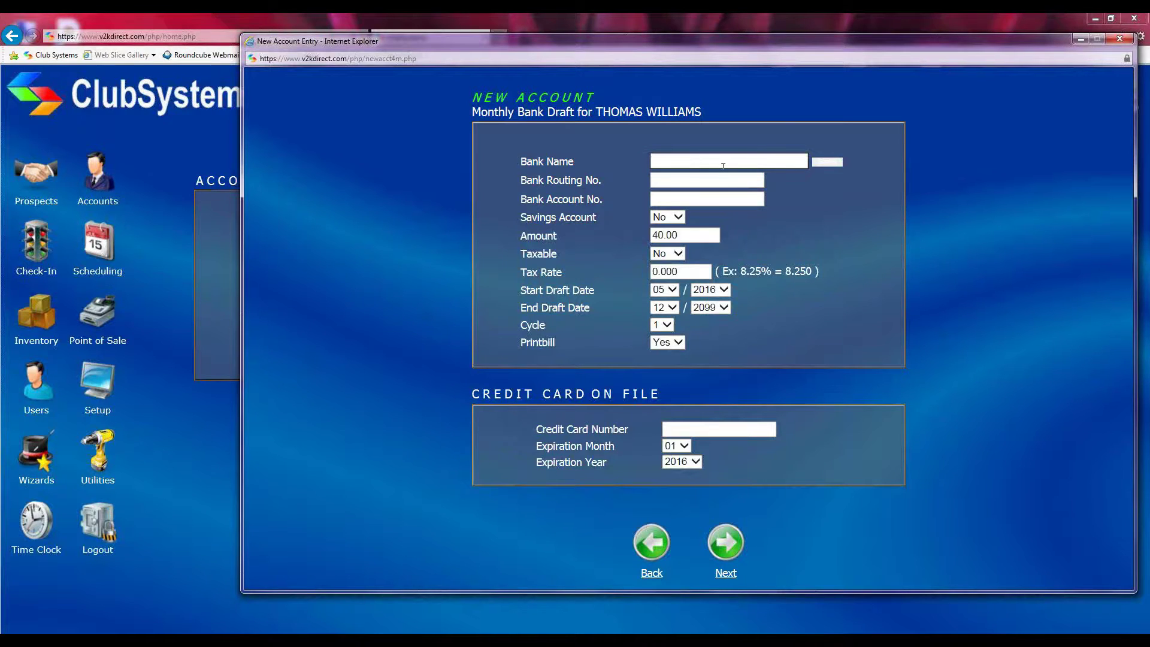
left_click(657, 179)
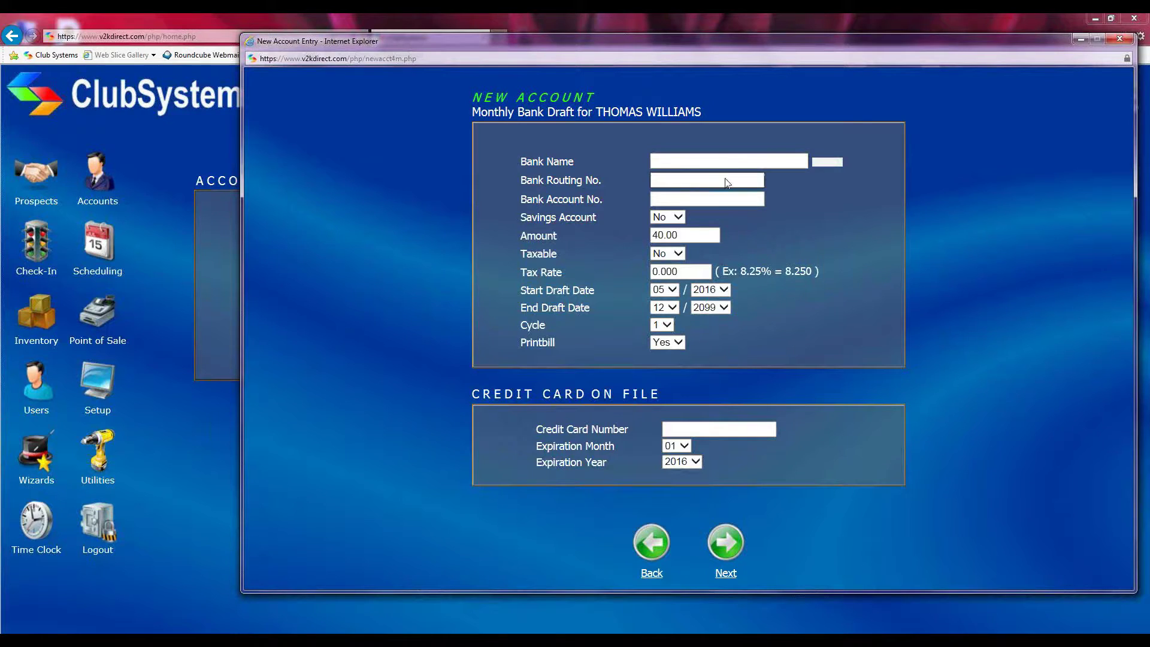
left_click(668, 201)
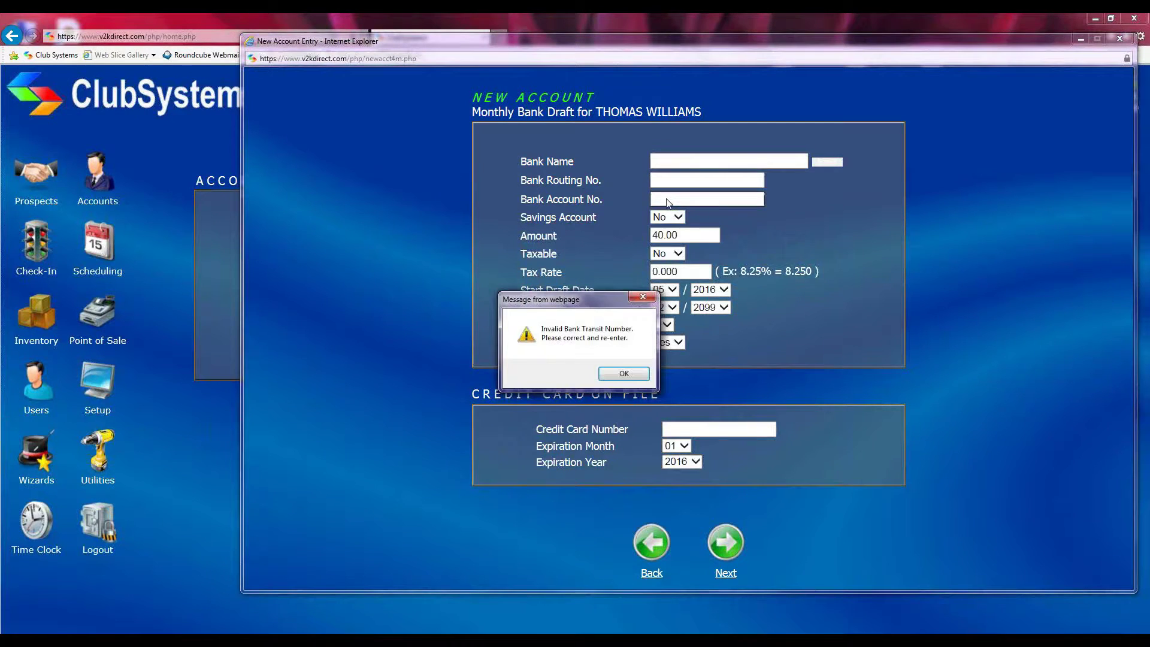
left_click(622, 373)
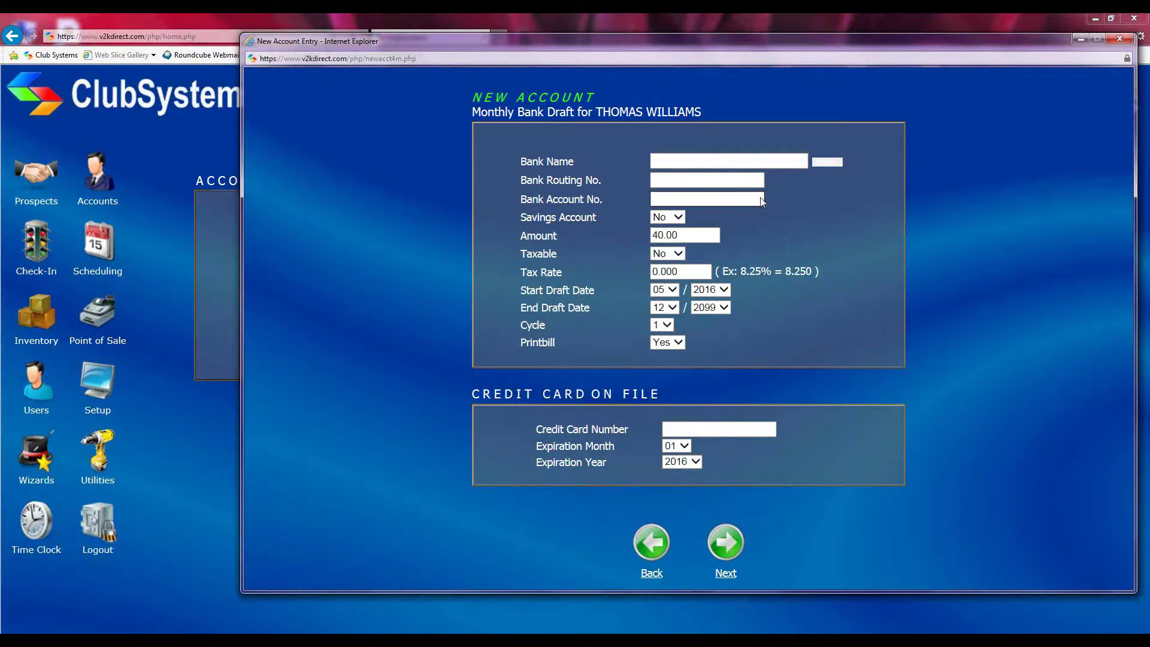
left_click(514, 217)
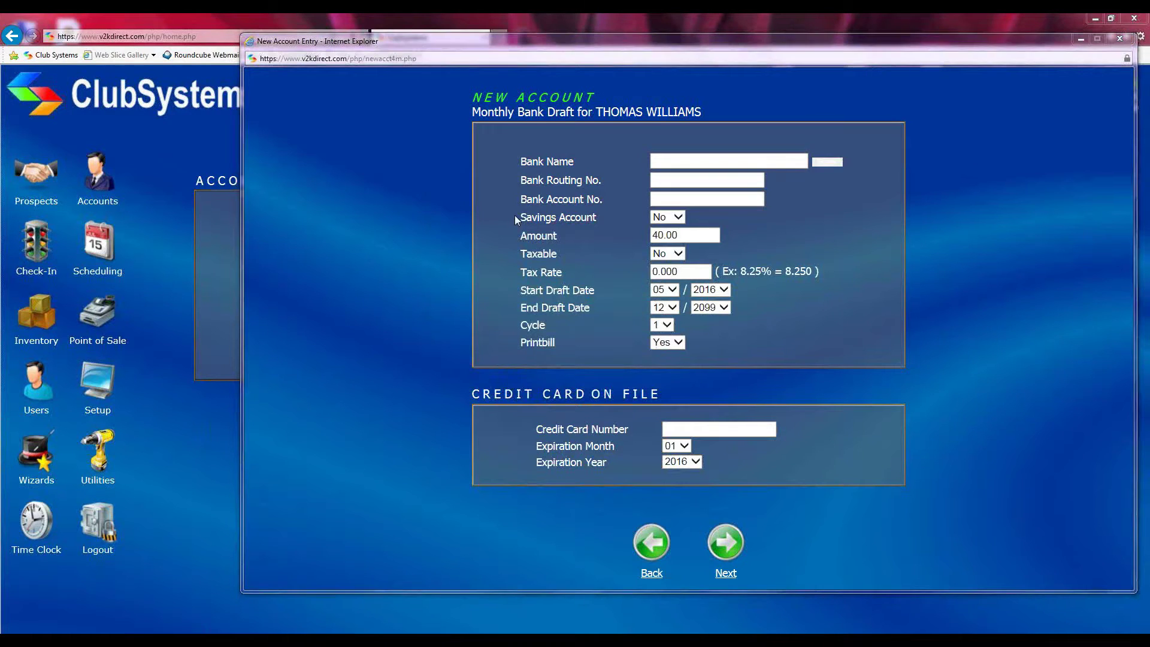
left_click(623, 372)
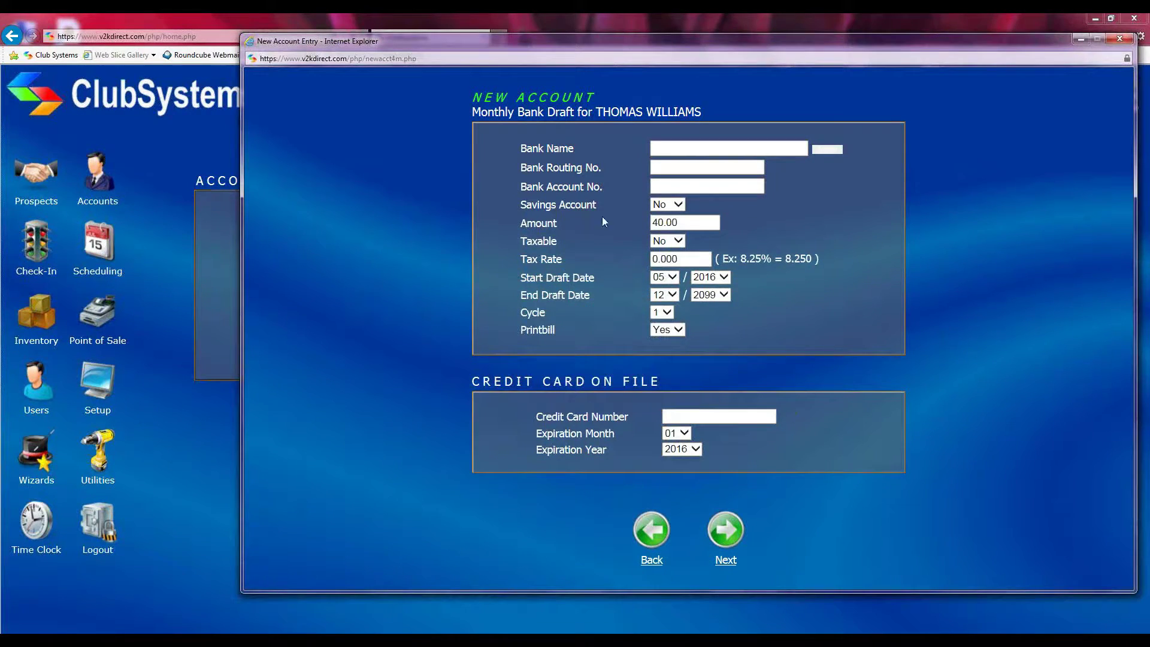
Set Savings Account to Yes and highlight the 40.00 amount and Start Draft Date label
left_click(678, 206)
left_click(665, 194)
left_click_drag(684, 224, 640, 222)
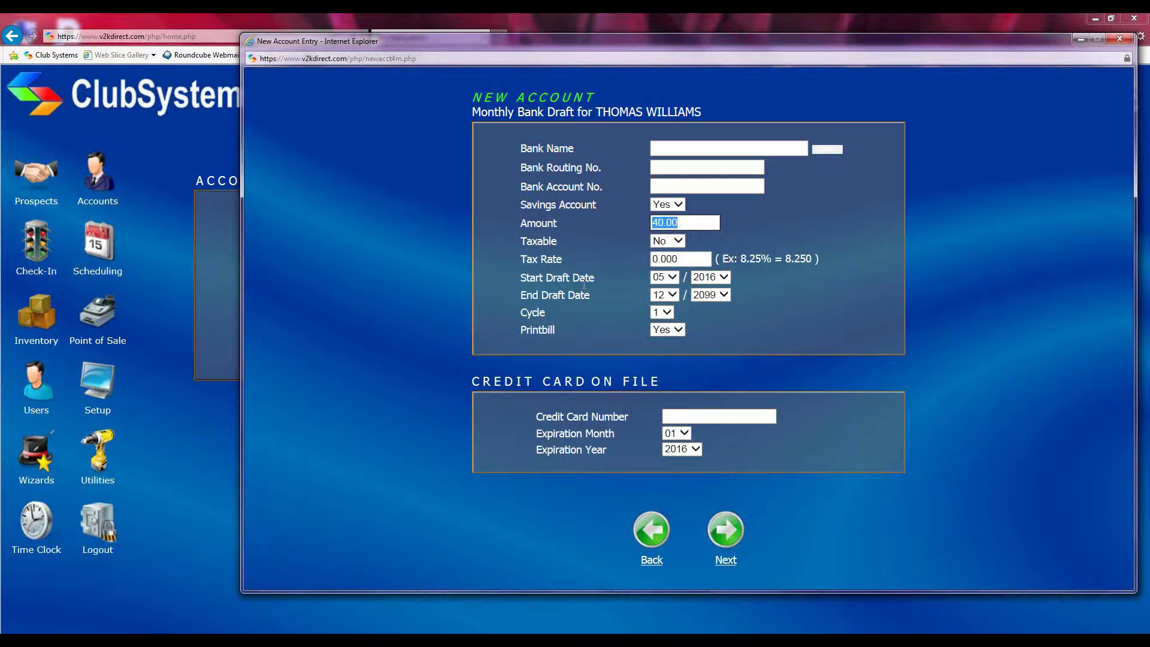
left_click_drag(513, 276, 603, 281)
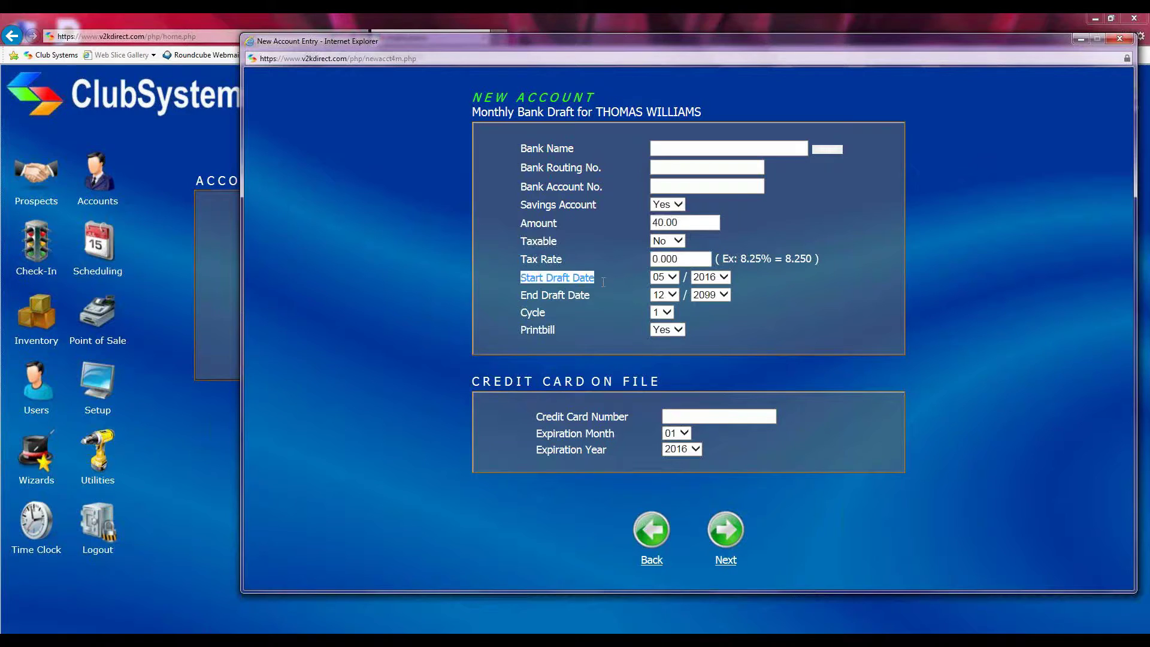
Change the bank draft's Start Draft Date month from 05 to 06, giving 06/2016
left_click_drag(508, 296, 597, 298)
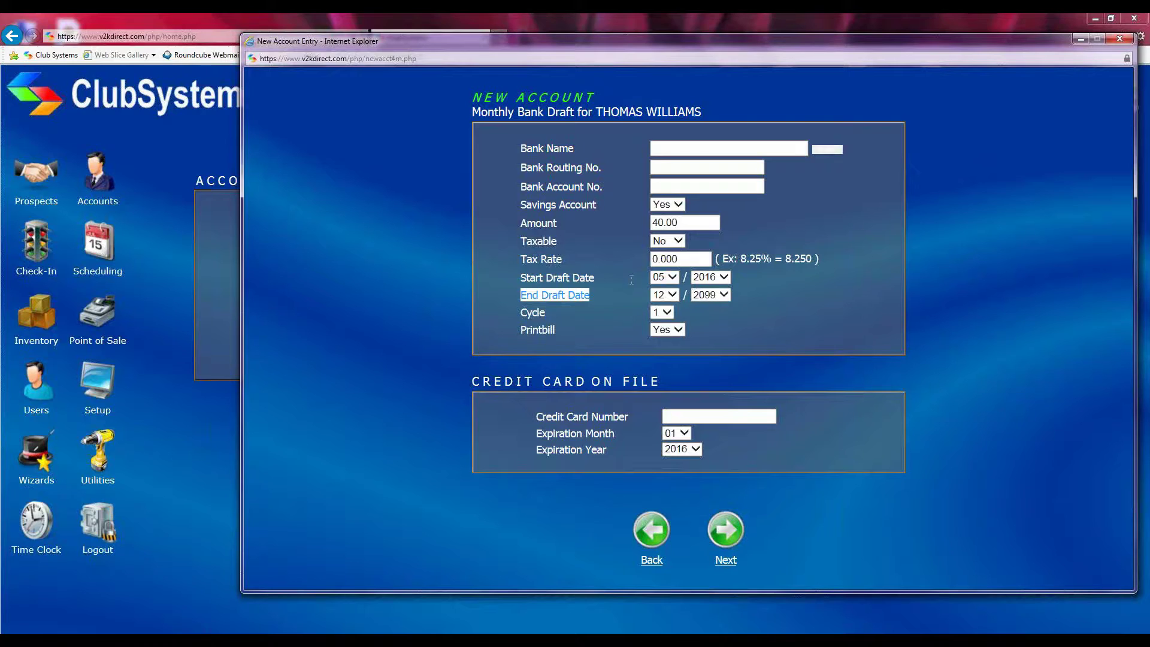
left_click(674, 277)
left_click(663, 290)
left_click(616, 300)
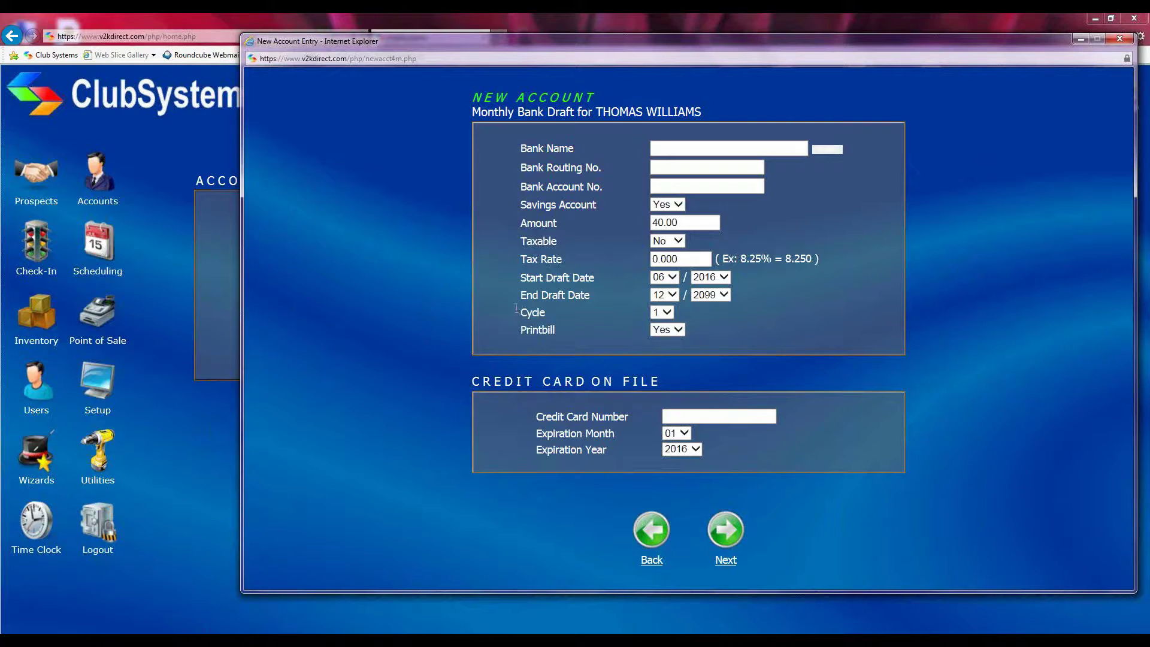
left_click(664, 312)
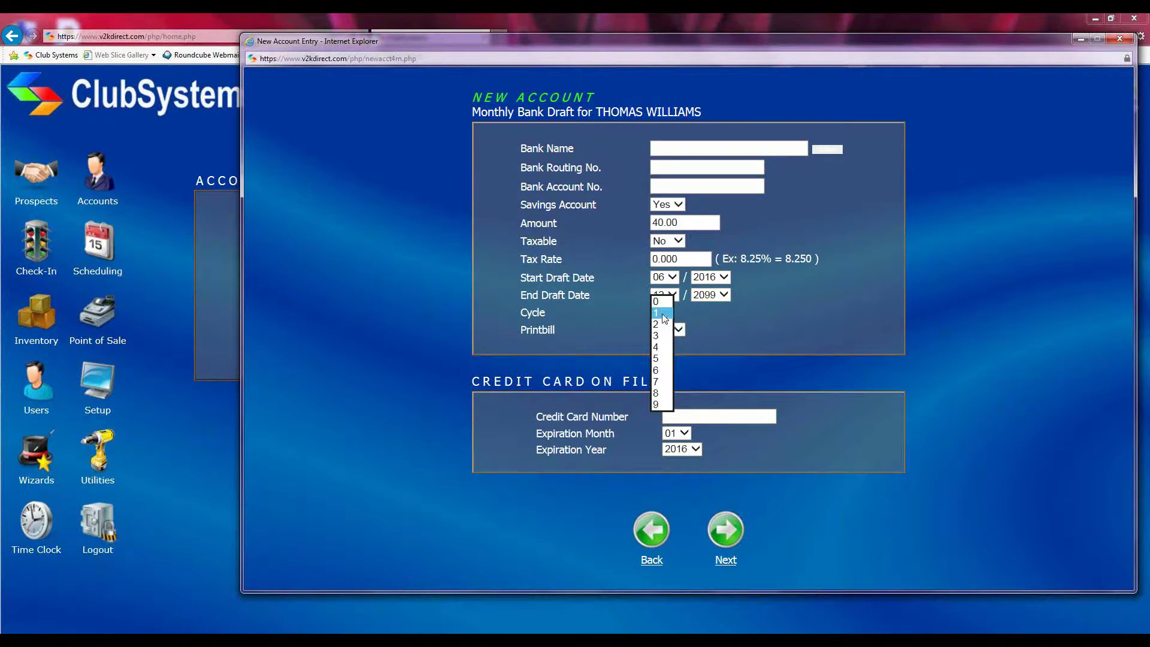
Toggle the bank draft Cycle between 1 and 2, leaving it set to 2
left_click(662, 312)
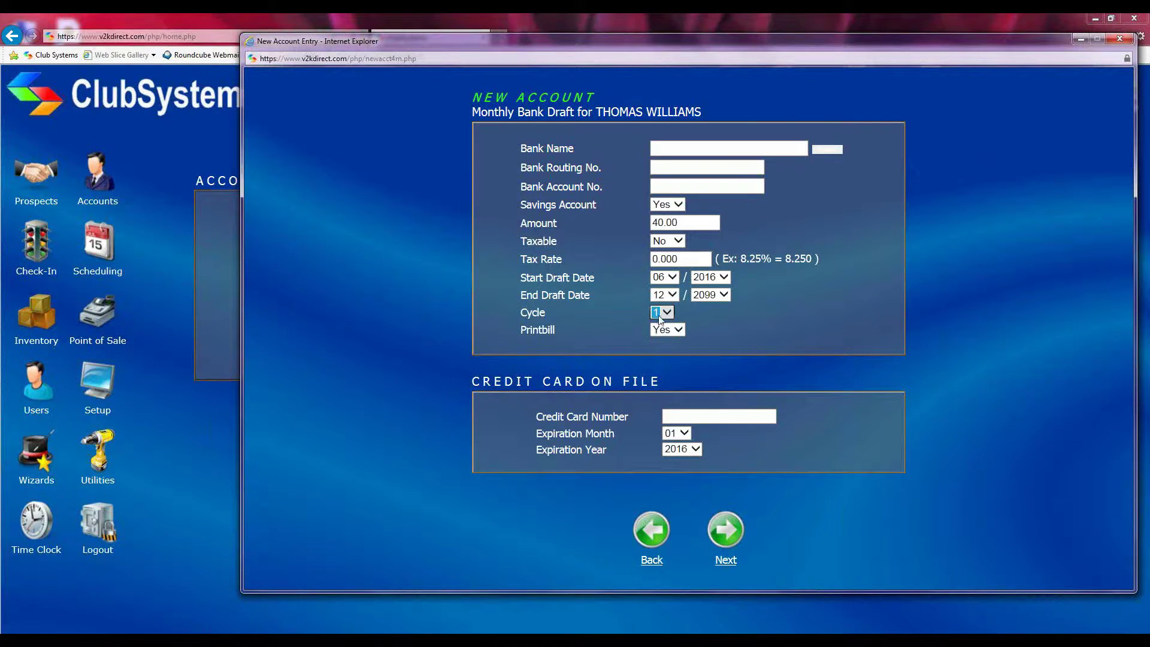
left_click(656, 318)
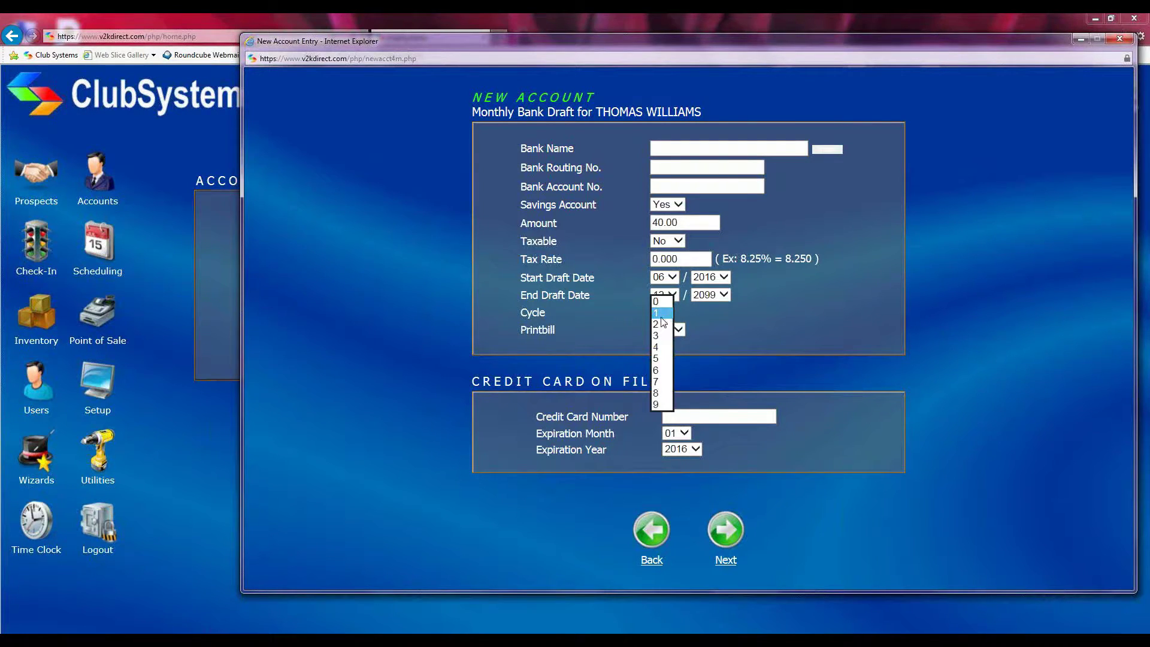
left_click(658, 327)
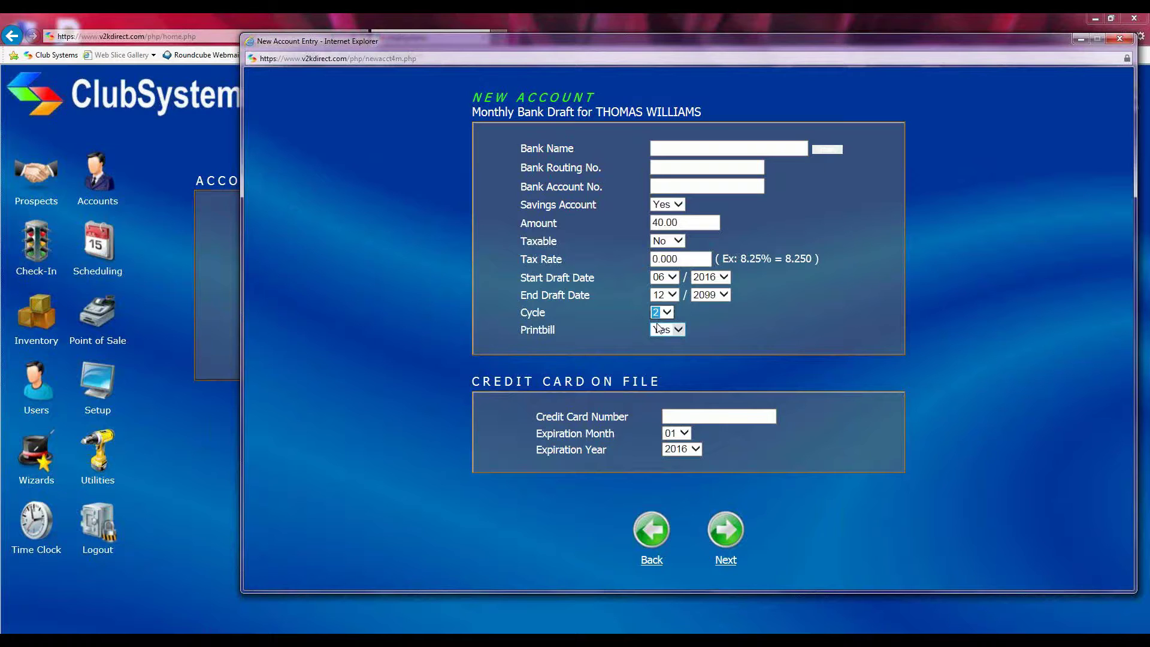
left_click(666, 315)
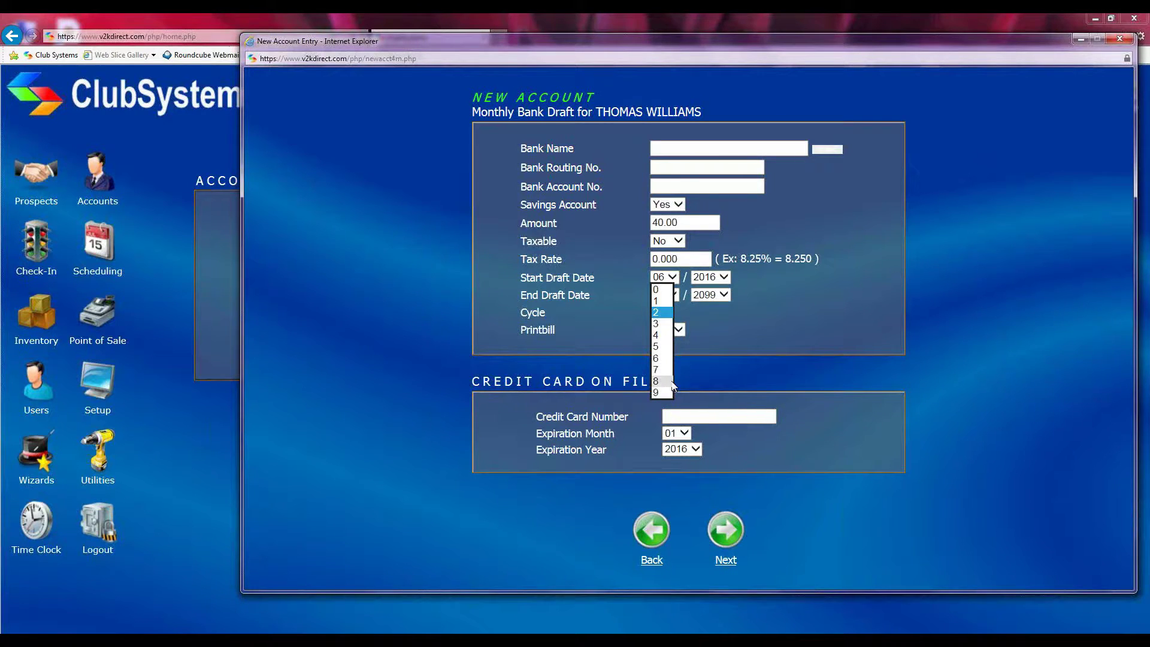
left_click(656, 302)
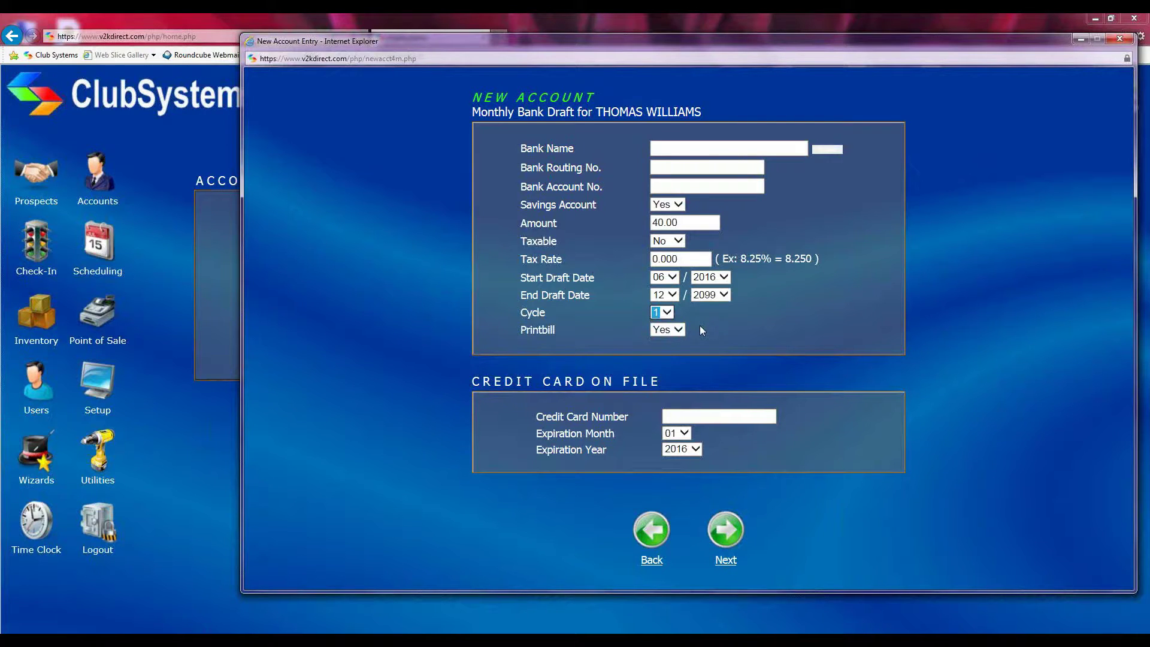
left_click(666, 313)
left_click(662, 313)
left_click(665, 313)
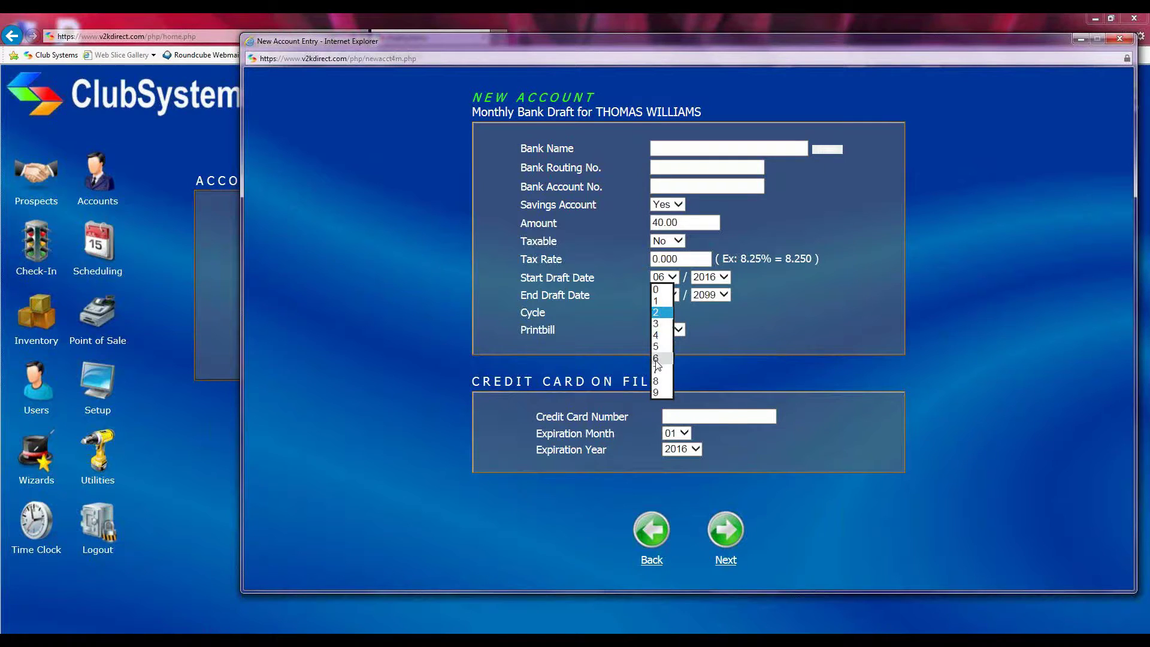
left_click(683, 314)
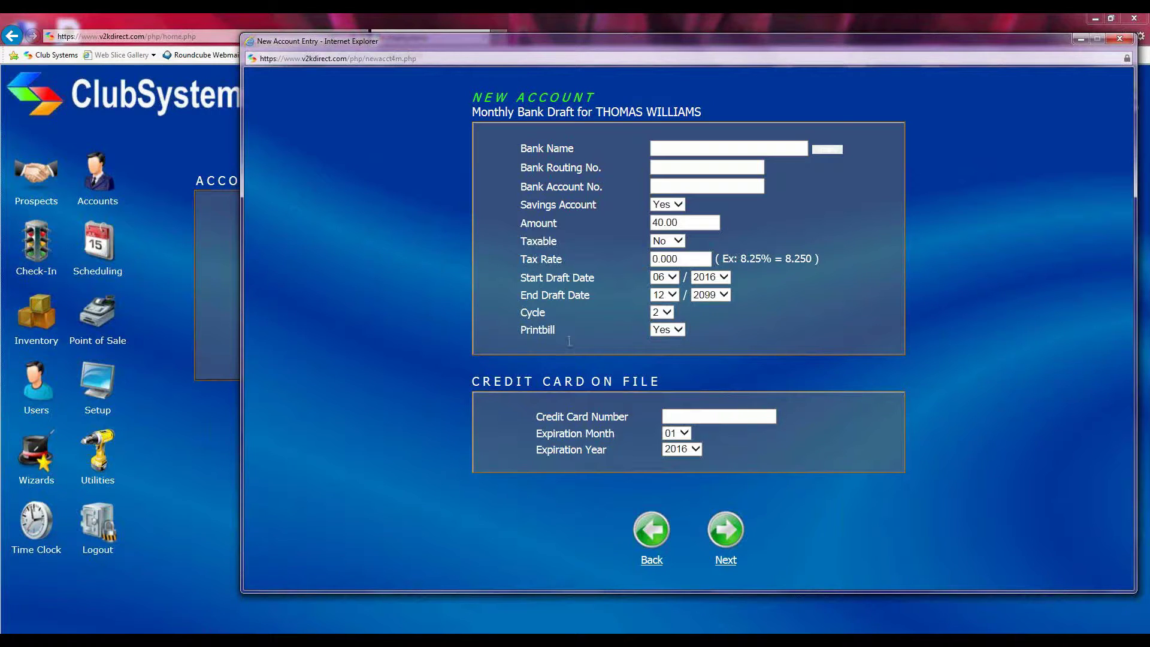
left_click(681, 328)
Set Printbill to No, then return and pick Monthly Credit Card EFT instead
left_click(662, 344)
left_click(653, 535)
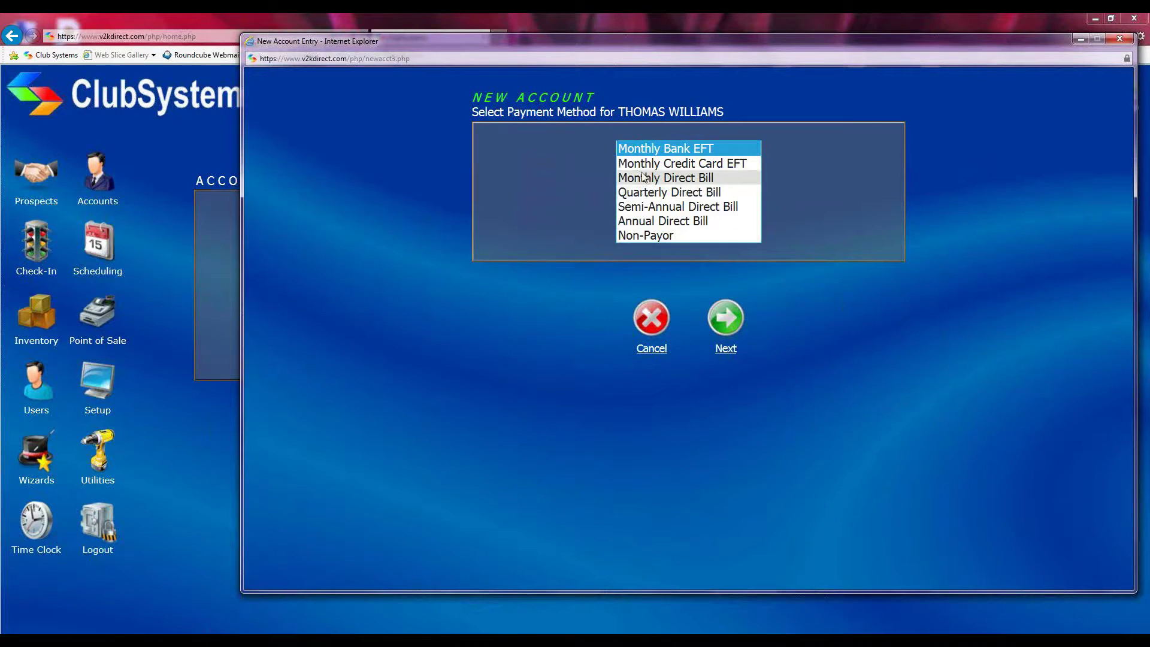
left_click(641, 166)
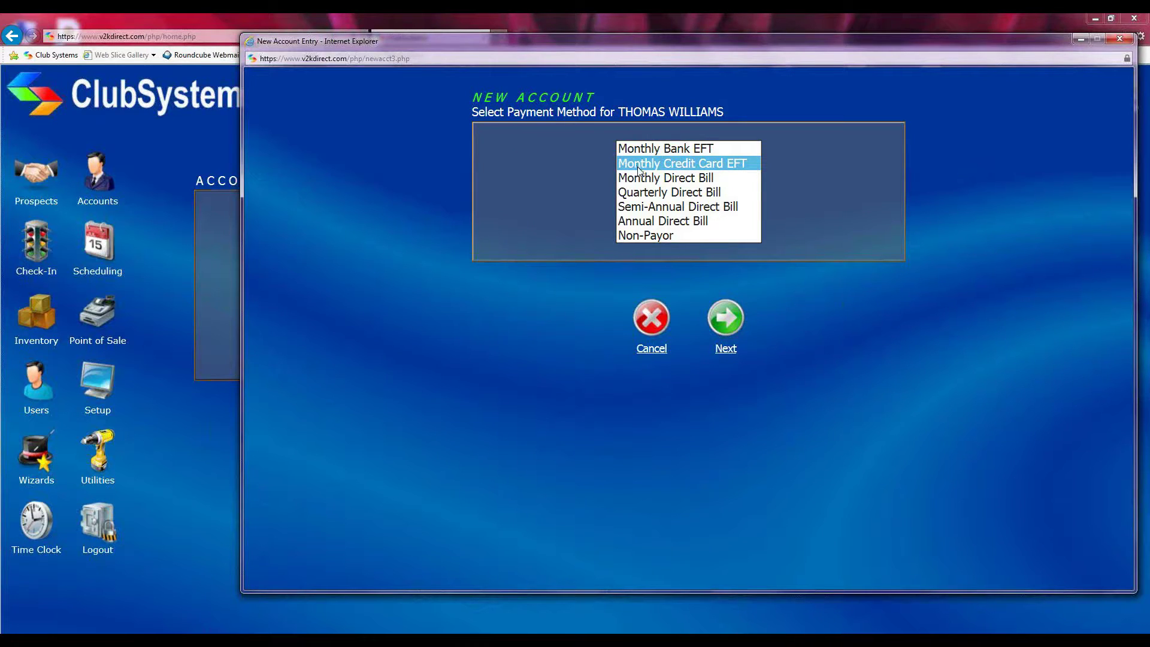
Continue to the Monthly Credit Card form, dismiss the invalid-card alert, and set start month 06
left_click(729, 326)
left_click(658, 159)
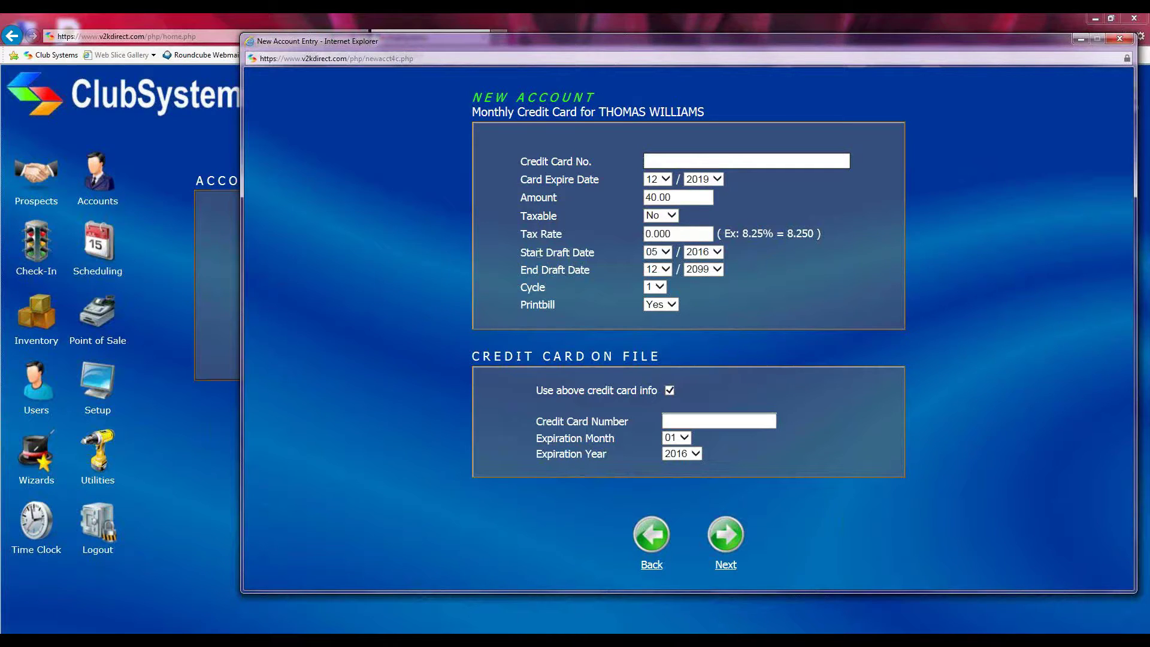
left_click(667, 253)
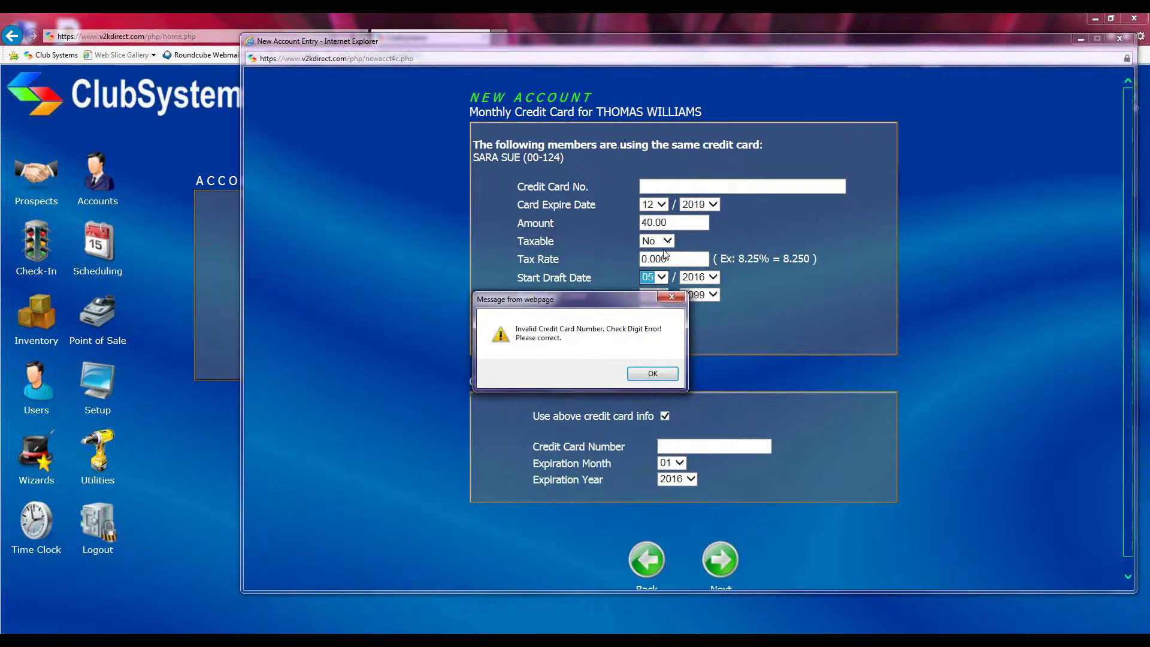
left_click(653, 375)
left_click(662, 276)
left_click(656, 290)
scroll(680, 285, "down", 1)
left_click_drag(519, 280, 584, 279)
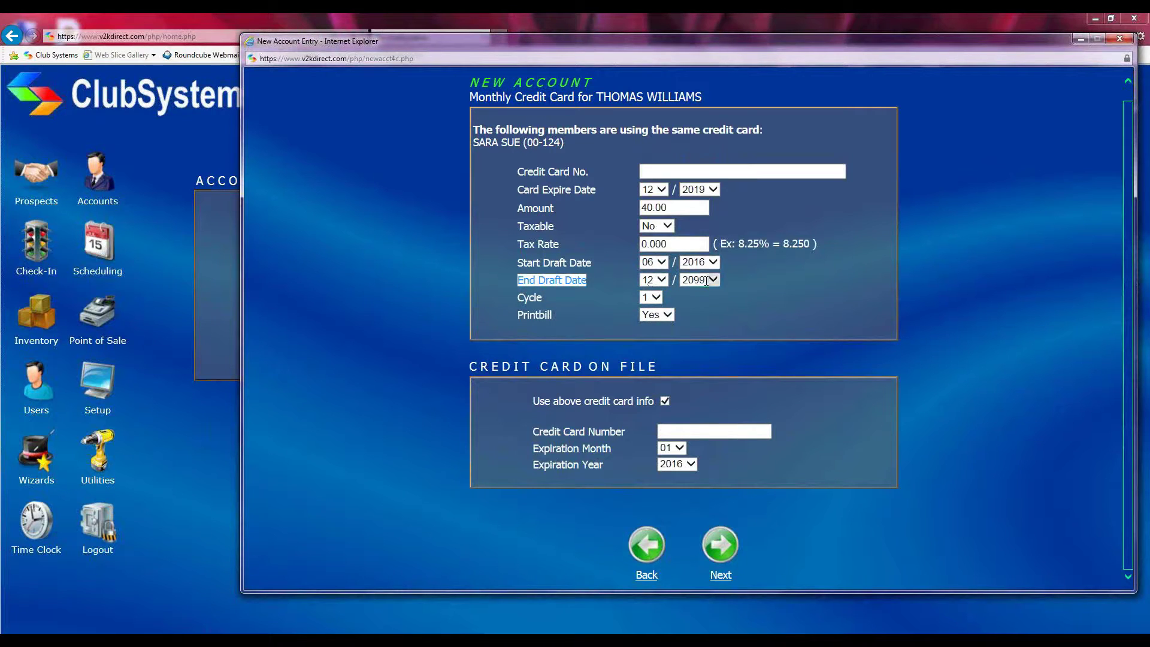
Set the credit card billing Cycle to 2 and Printbill to No
left_click(563, 302)
left_click(654, 298)
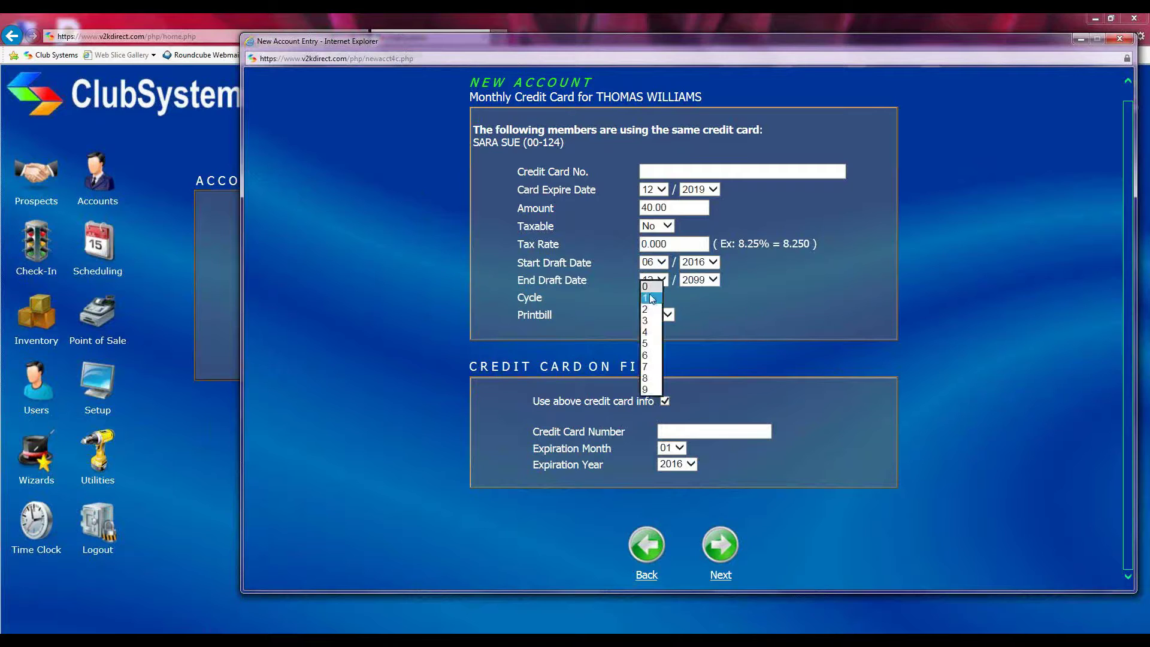
left_click(649, 309)
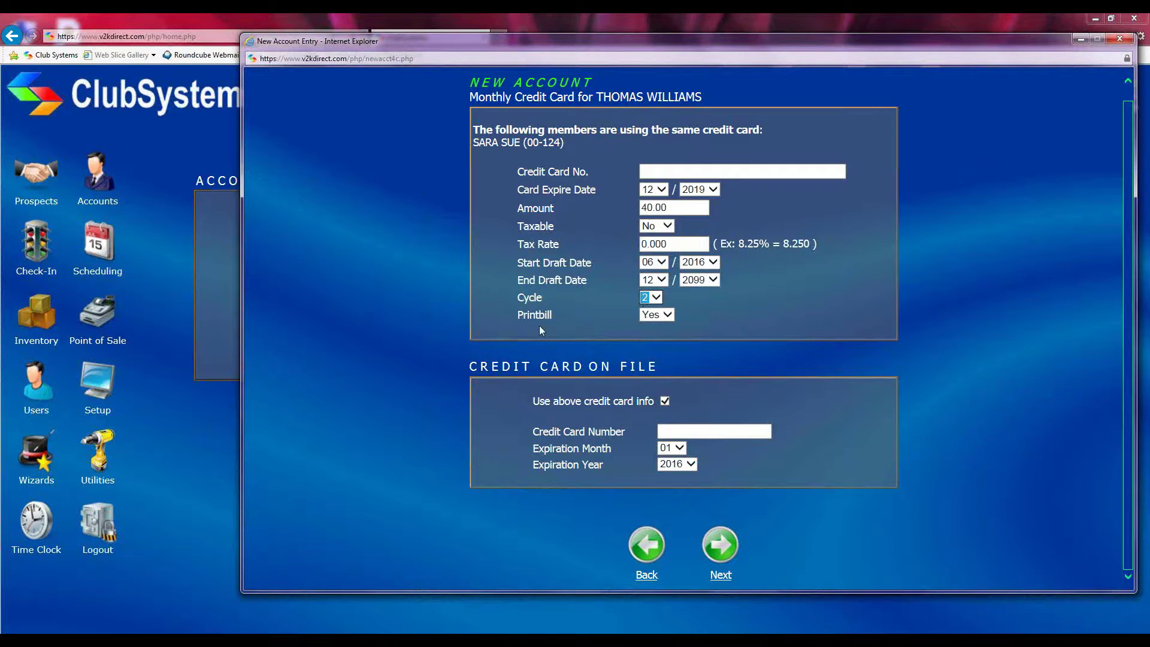
left_click(657, 315)
Leave 'Use above credit card info' unchecked for the card on file
left_click_drag(472, 367, 592, 375)
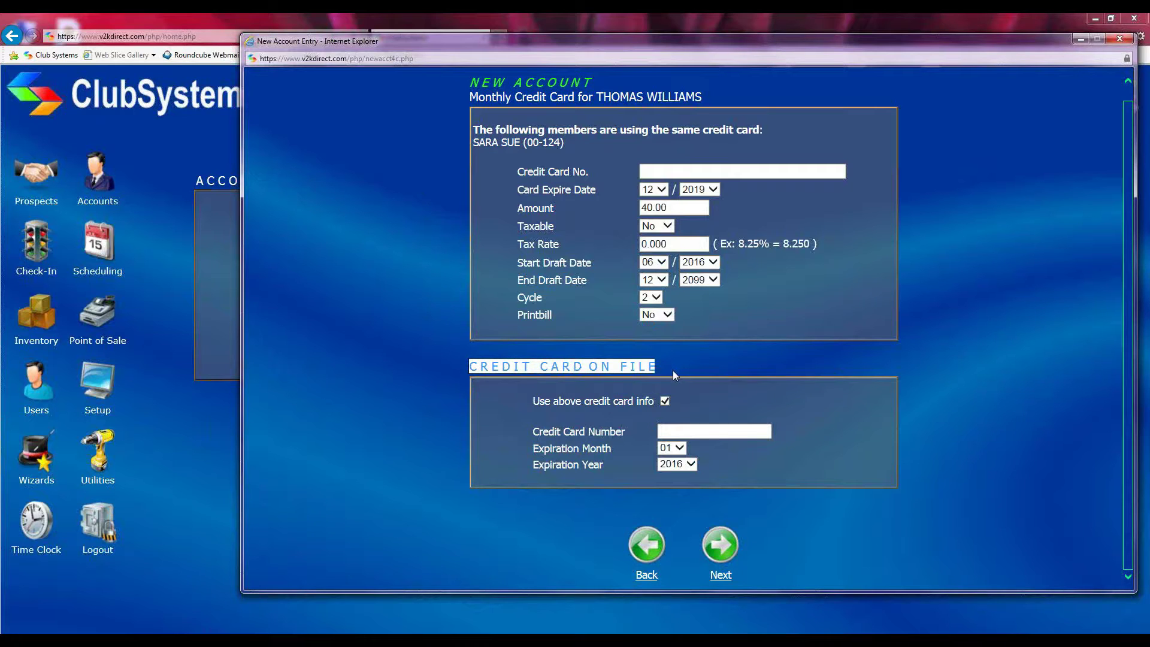
left_click_drag(530, 404, 653, 402)
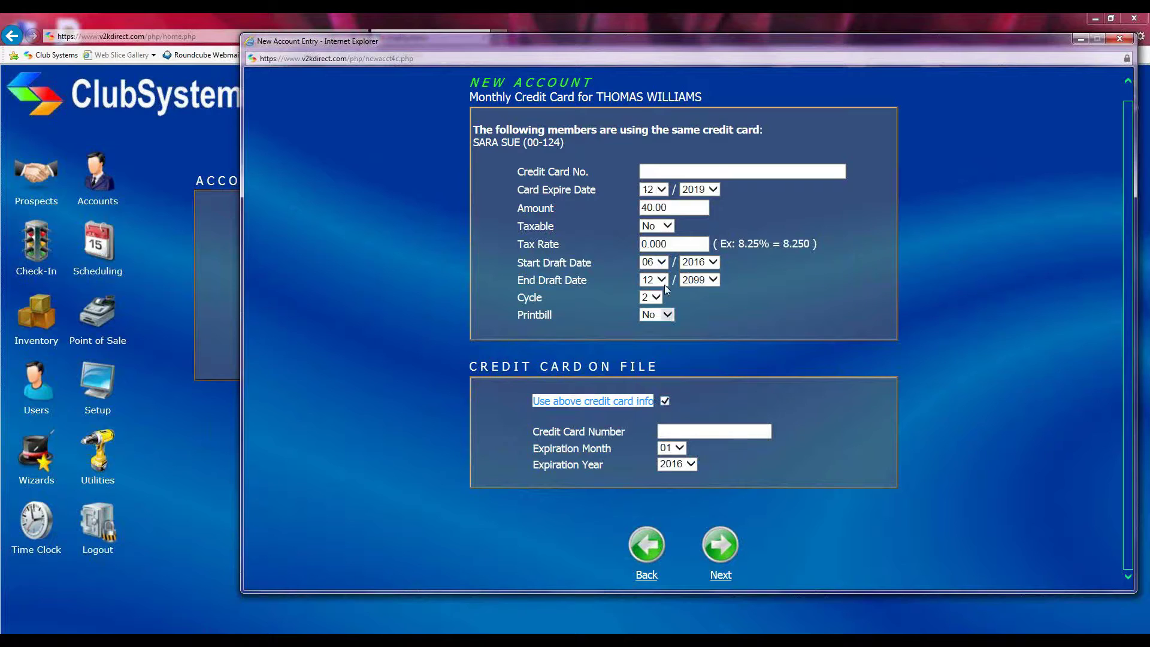
left_click(664, 401)
left_click(664, 402)
left_click(666, 430)
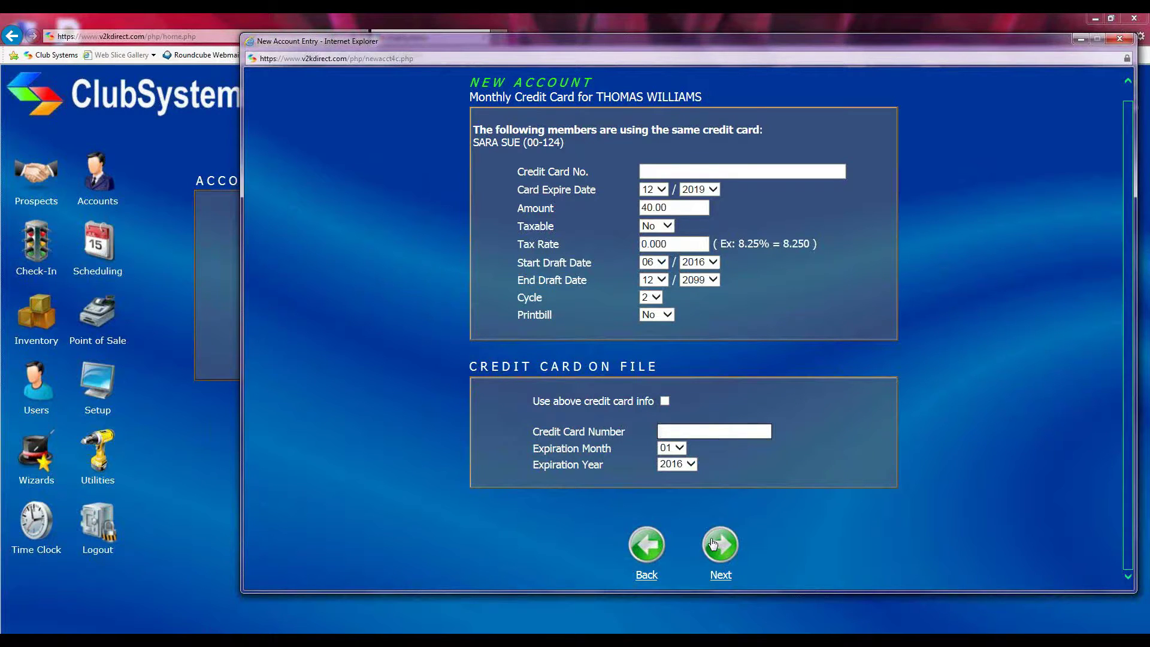
Try to continue past the credit card form and dismiss the invalid card number error
left_click(634, 573)
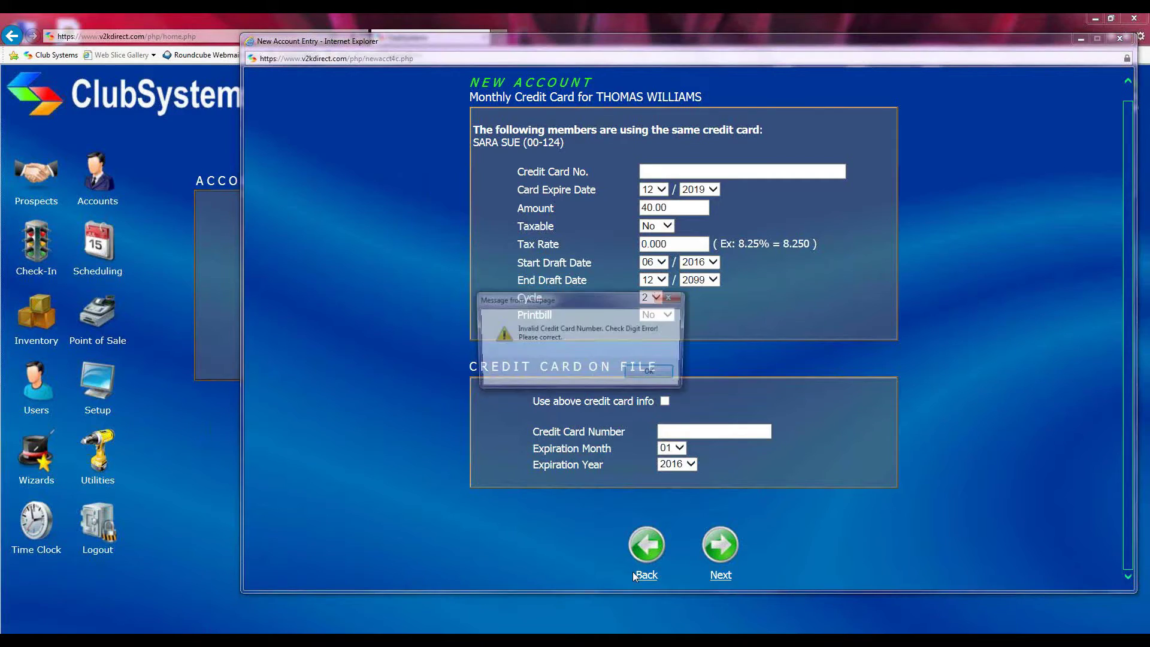
left_click(642, 376)
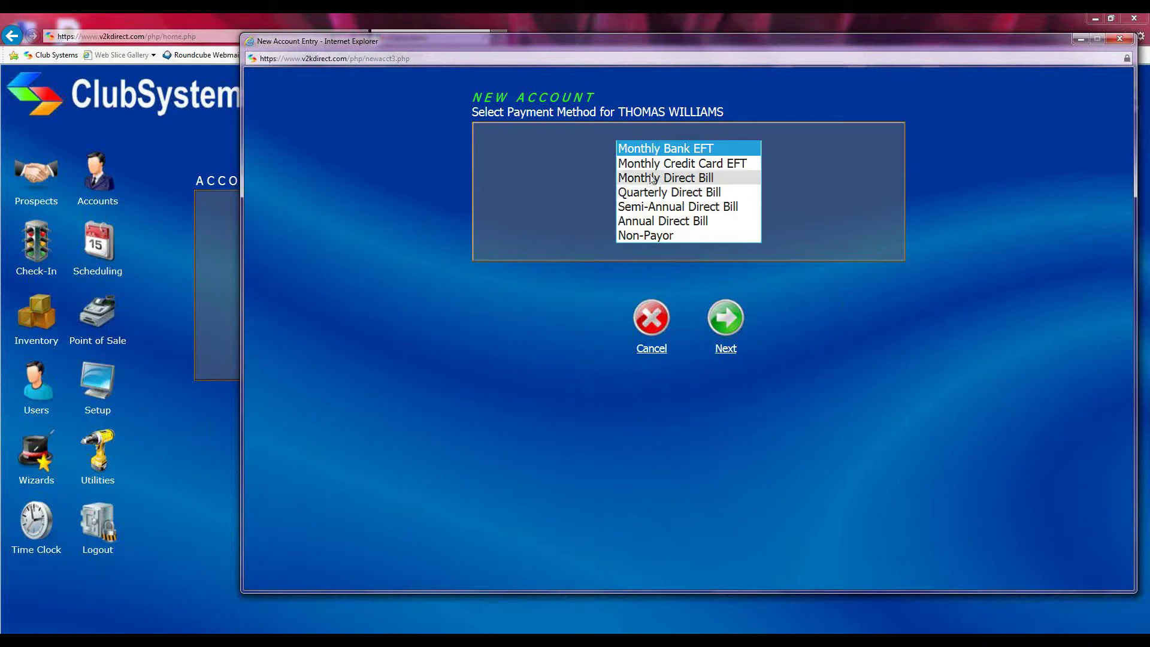
Choose Monthly Direct Bill and continue to its details form
left_click(651, 179)
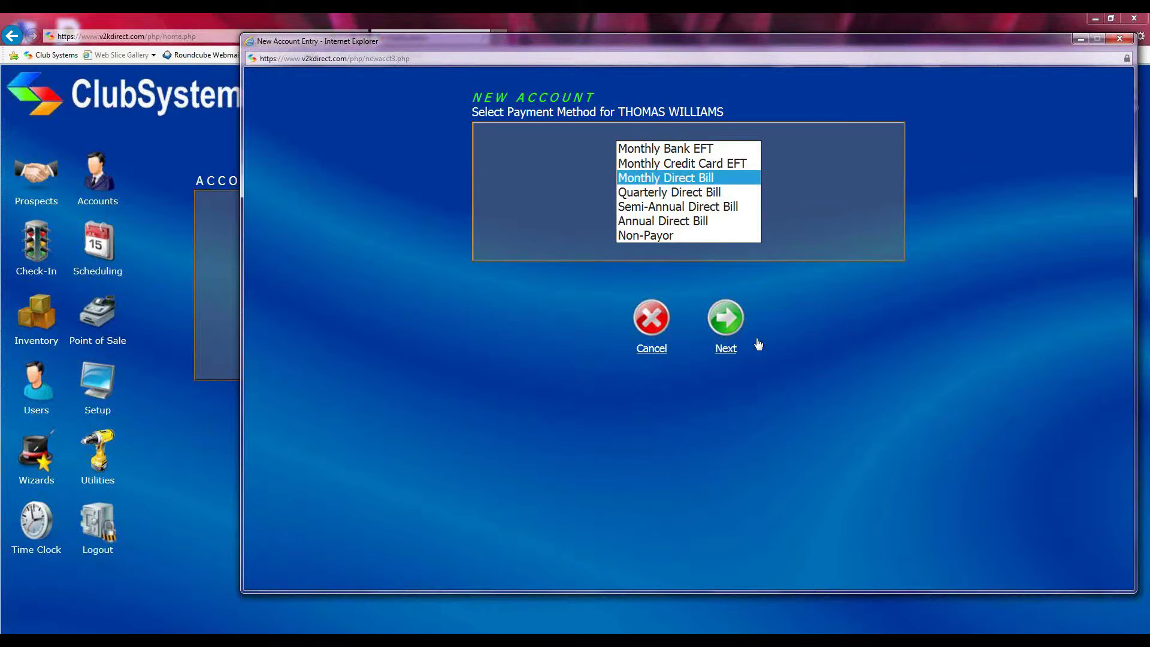
left_click(723, 326)
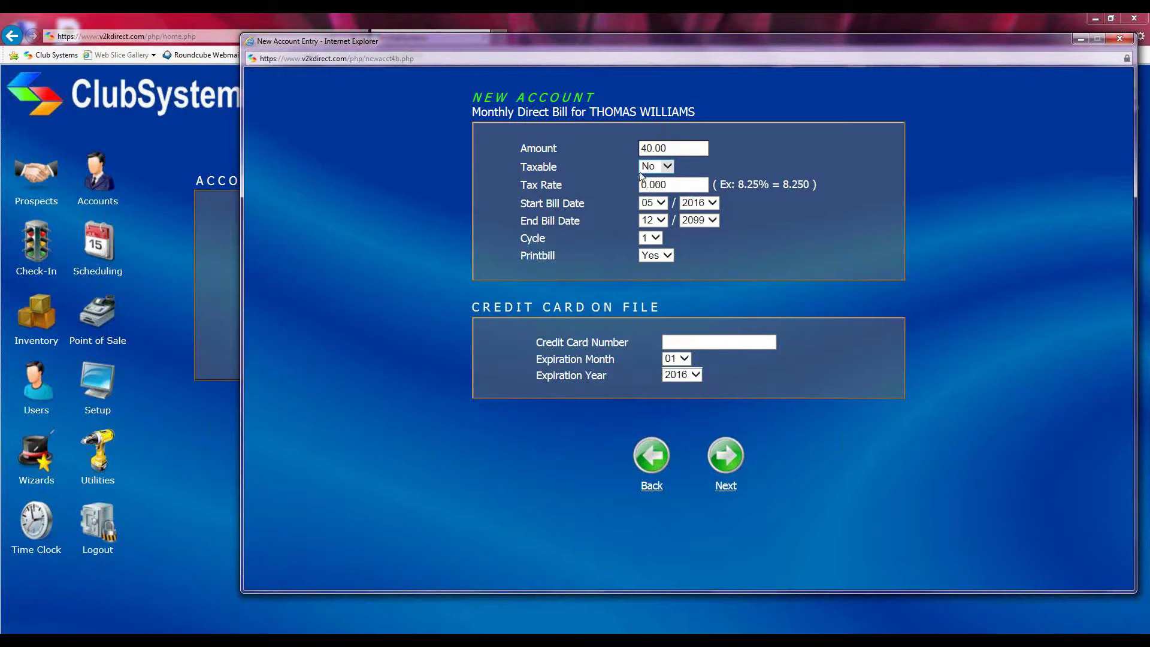
Highlight the Start Bill Date, End Bill Date and credit card on file sections
left_click_drag(519, 205, 593, 208)
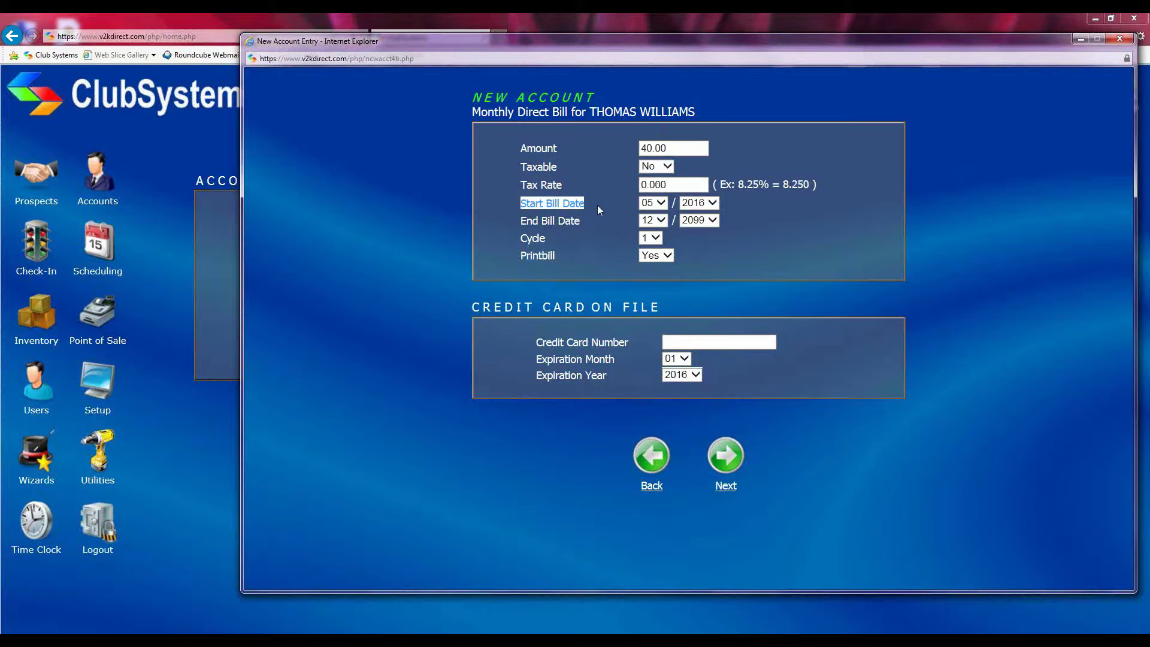
left_click_drag(520, 222, 588, 221)
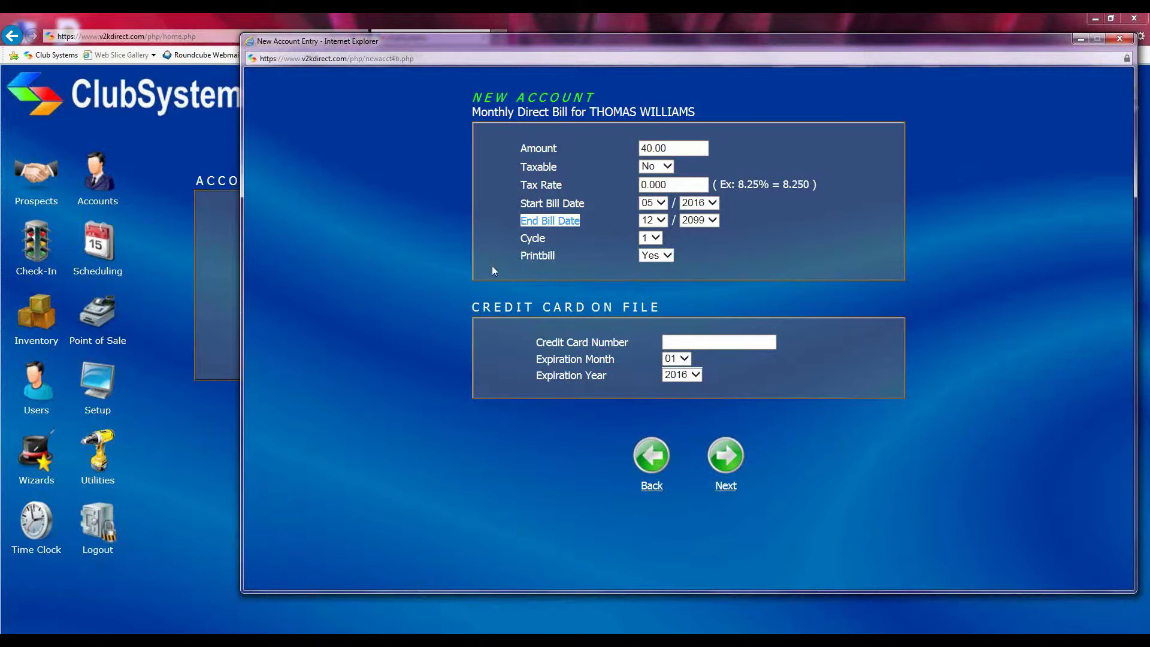
left_click_drag(462, 311, 690, 302)
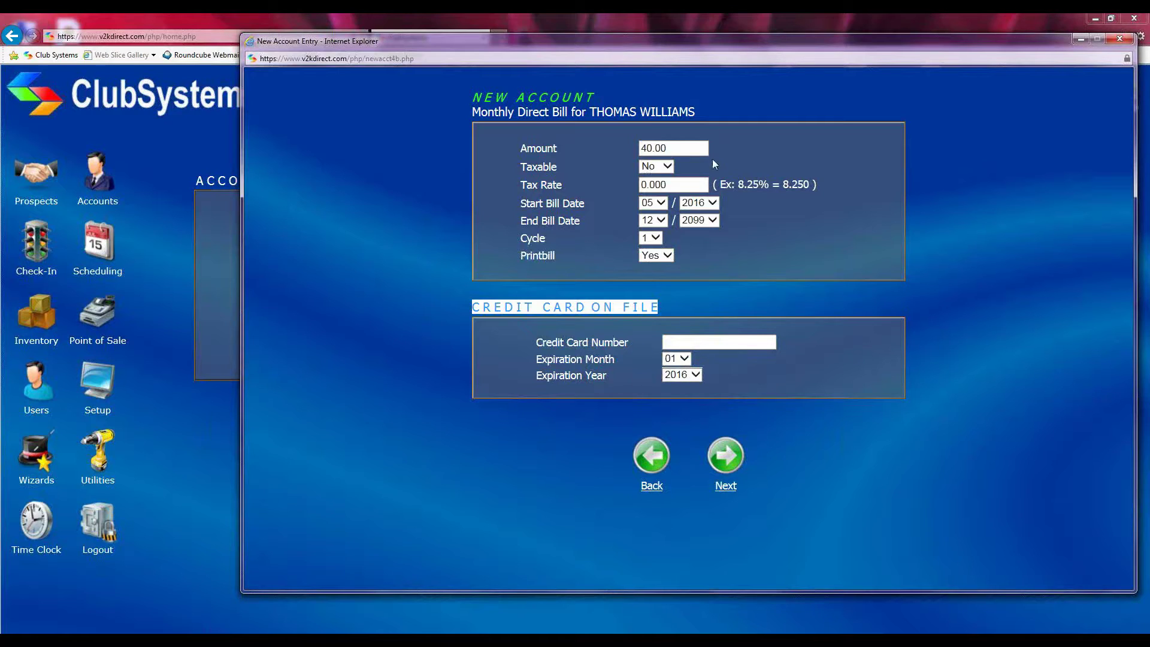
Change the Start Bill Date month to 06 and submit the new account
left_click(664, 203)
left_click(656, 215)
left_click(725, 456)
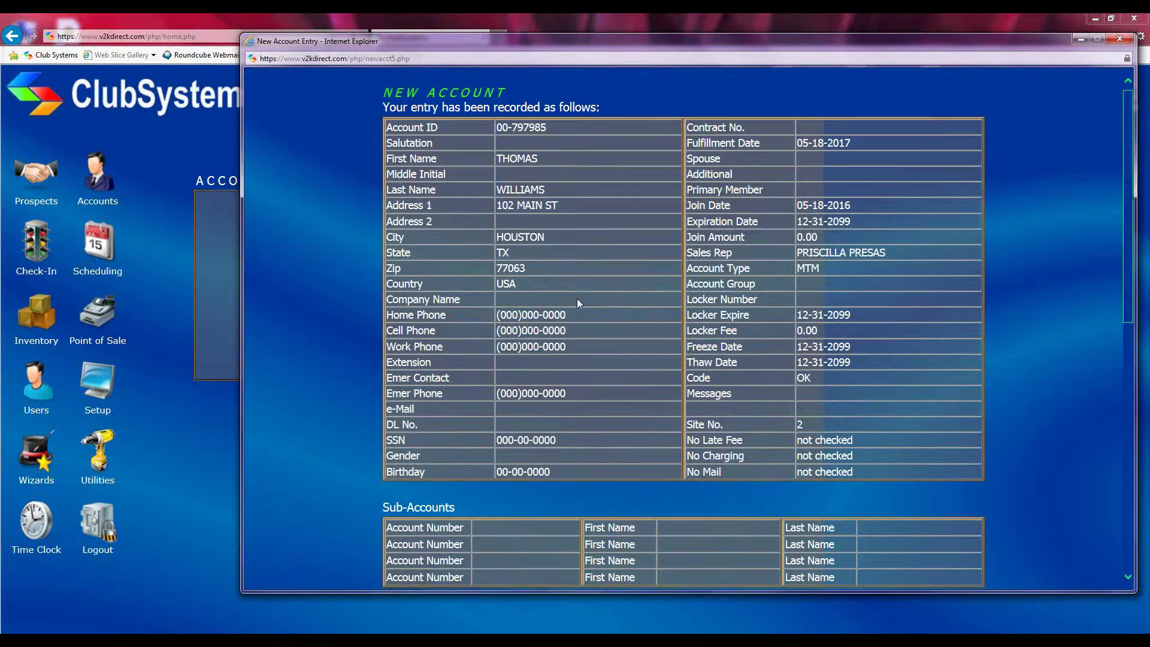
scroll(578, 301, "down", 3)
scroll(576, 300, "up", 3)
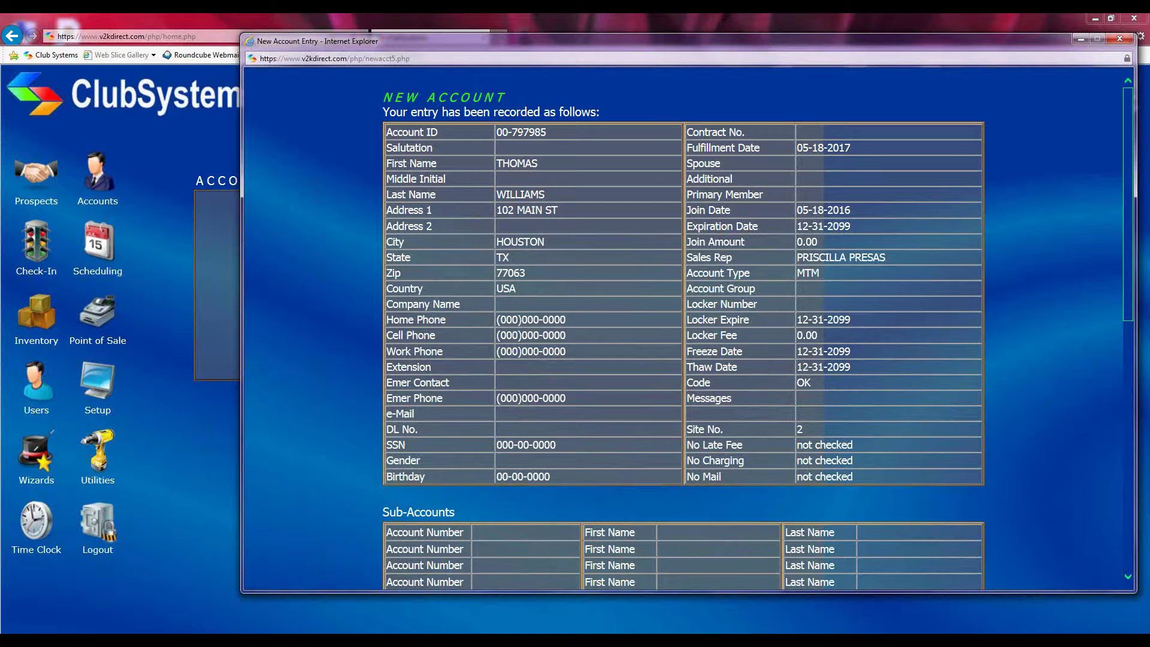
scroll(603, 291, "down", 6)
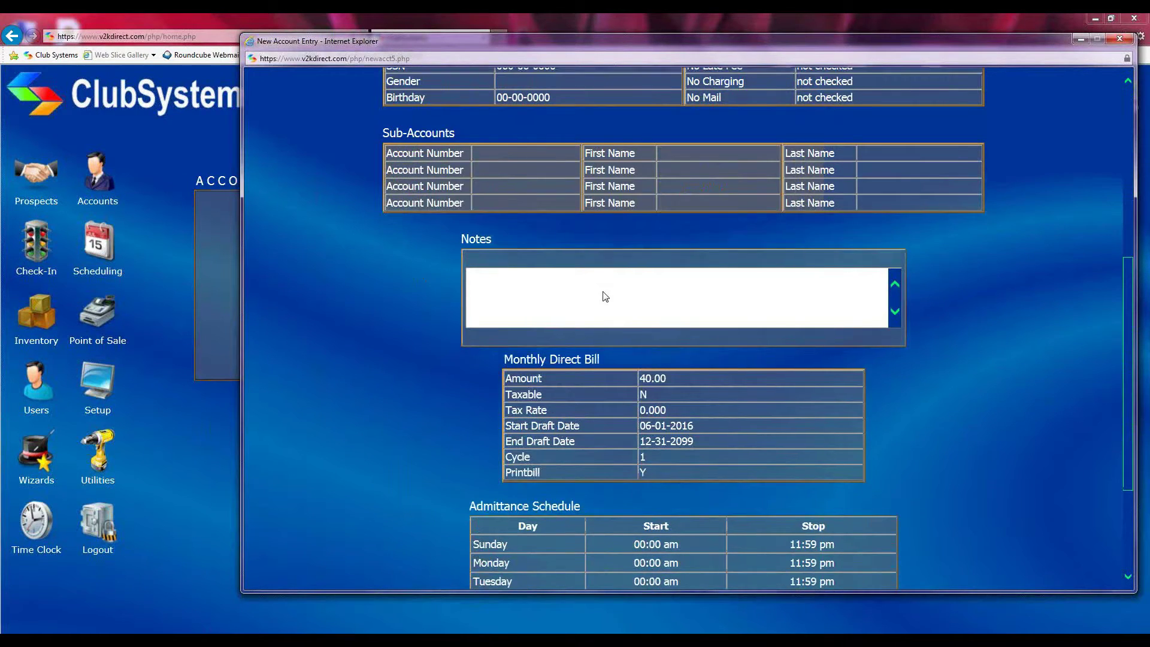
scroll(605, 296, "down", 1)
left_click_drag(508, 314, 602, 315)
scroll(598, 303, "down", 3)
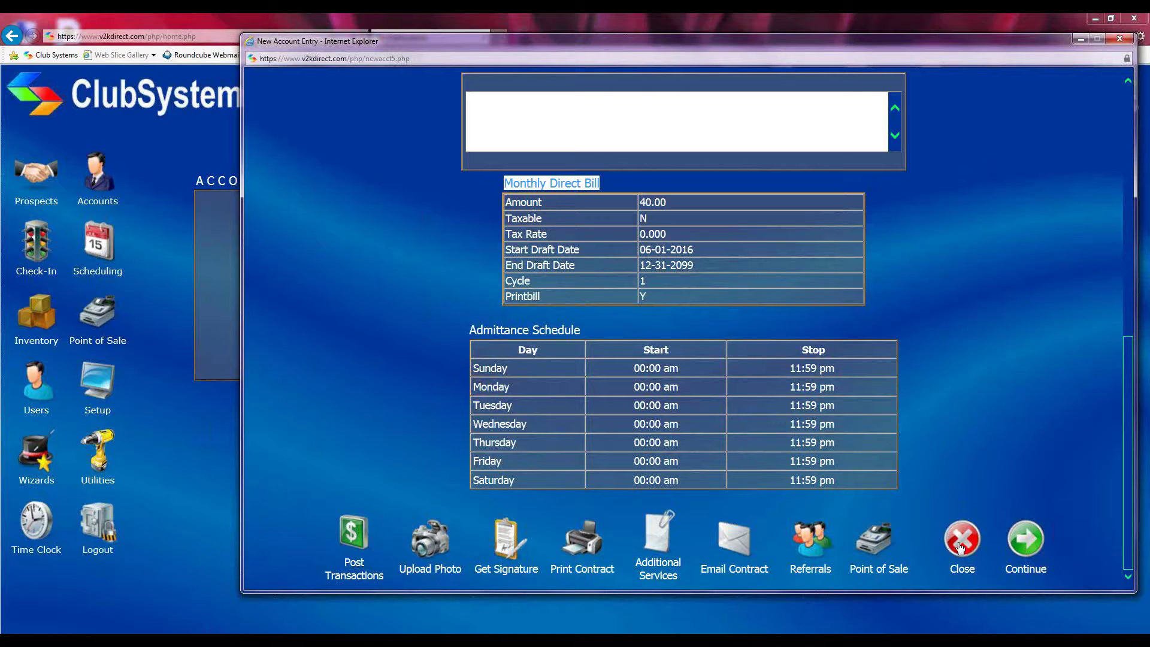
scroll(990, 512, "up", 8)
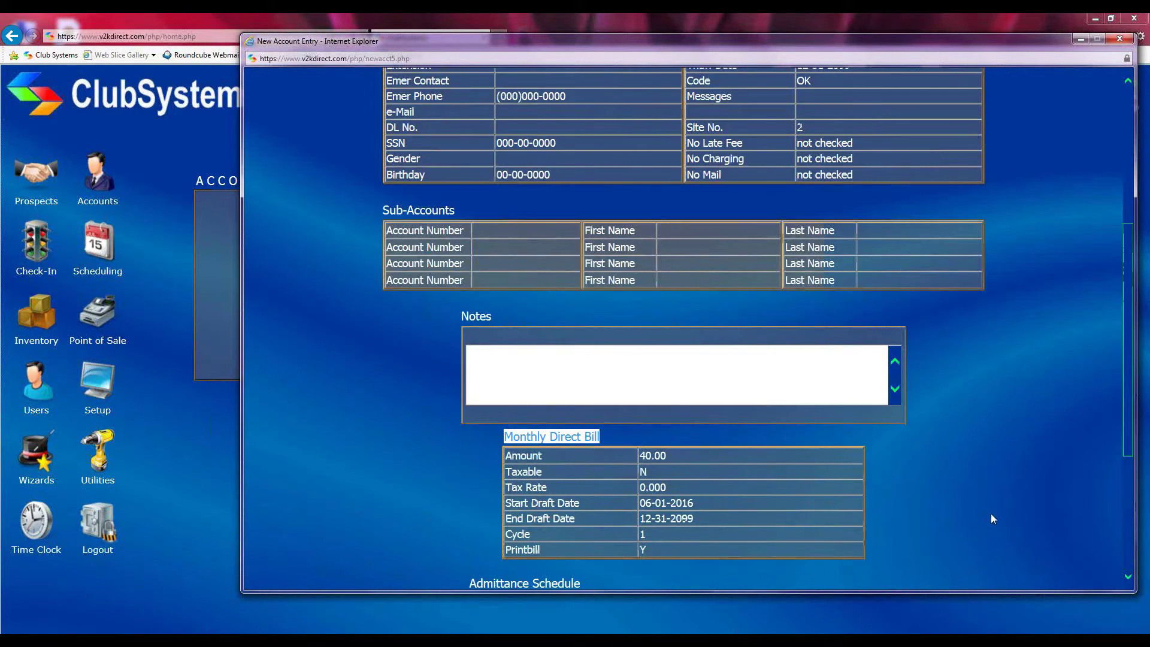
scroll(909, 423, "down", 8)
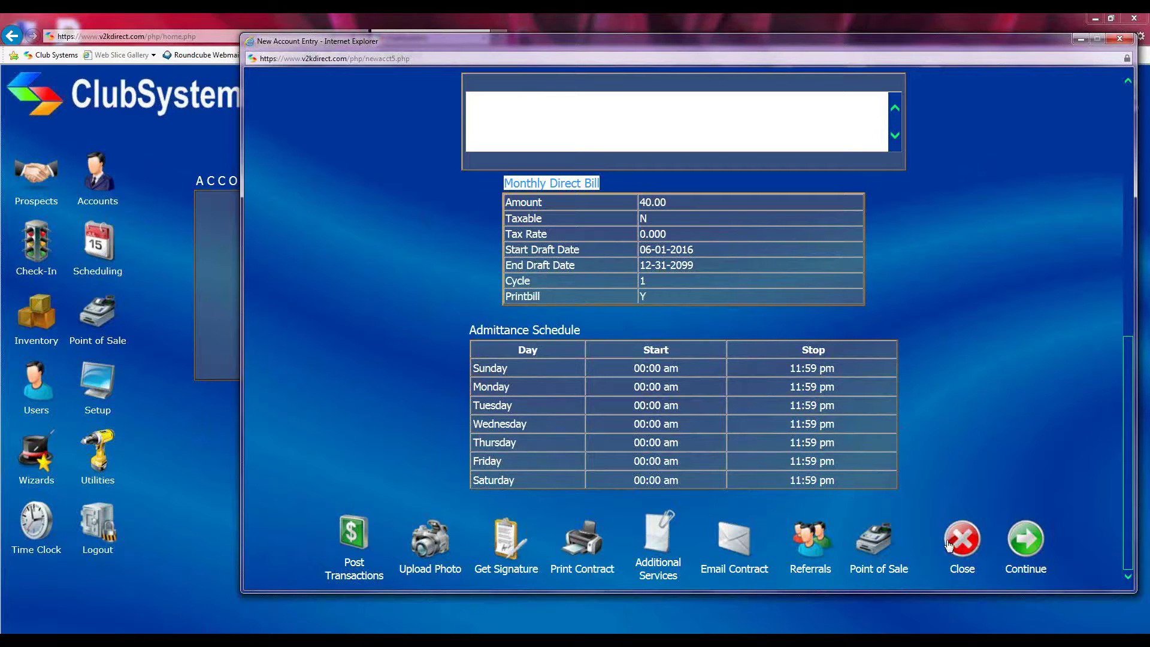
scroll(1002, 443, "up", 5)
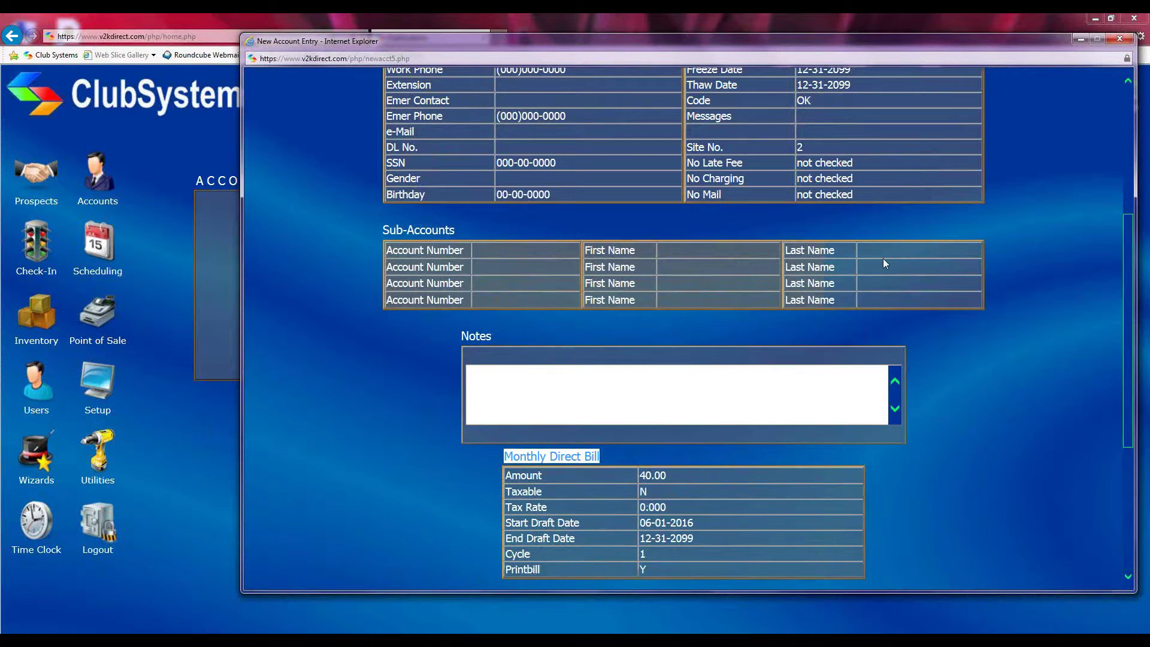
scroll(1004, 490, "down", 5)
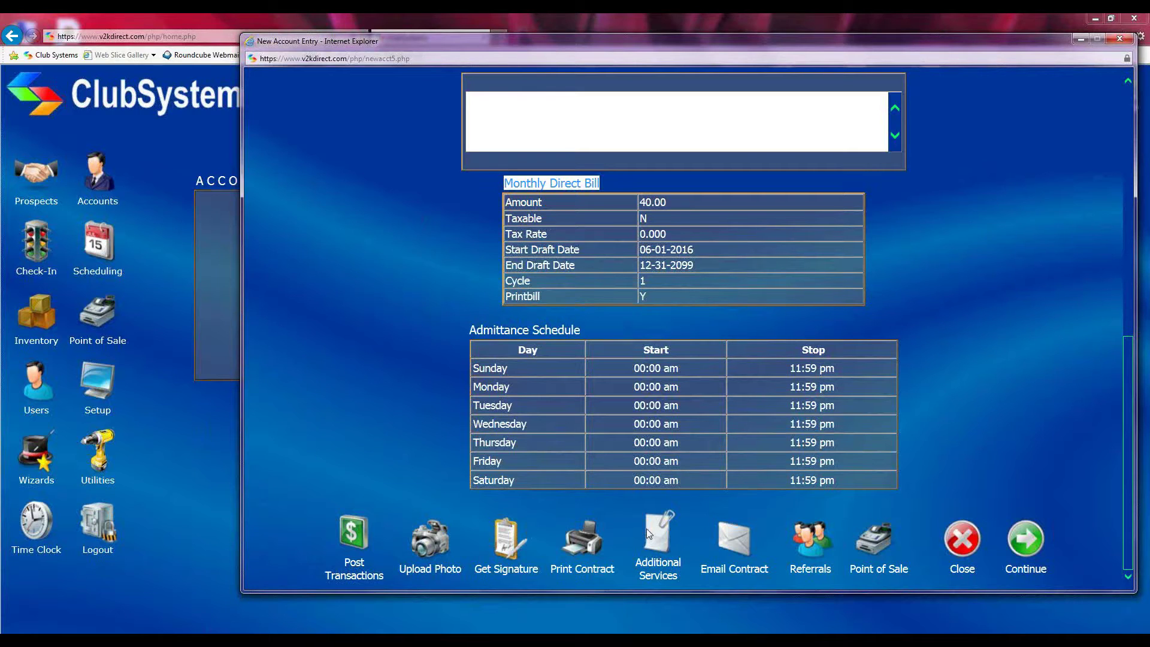
Open Additional Services and scroll through ANNUALFEE, CHILDCARE, FRZFEE, LOCKER and TANNING
left_click(658, 539)
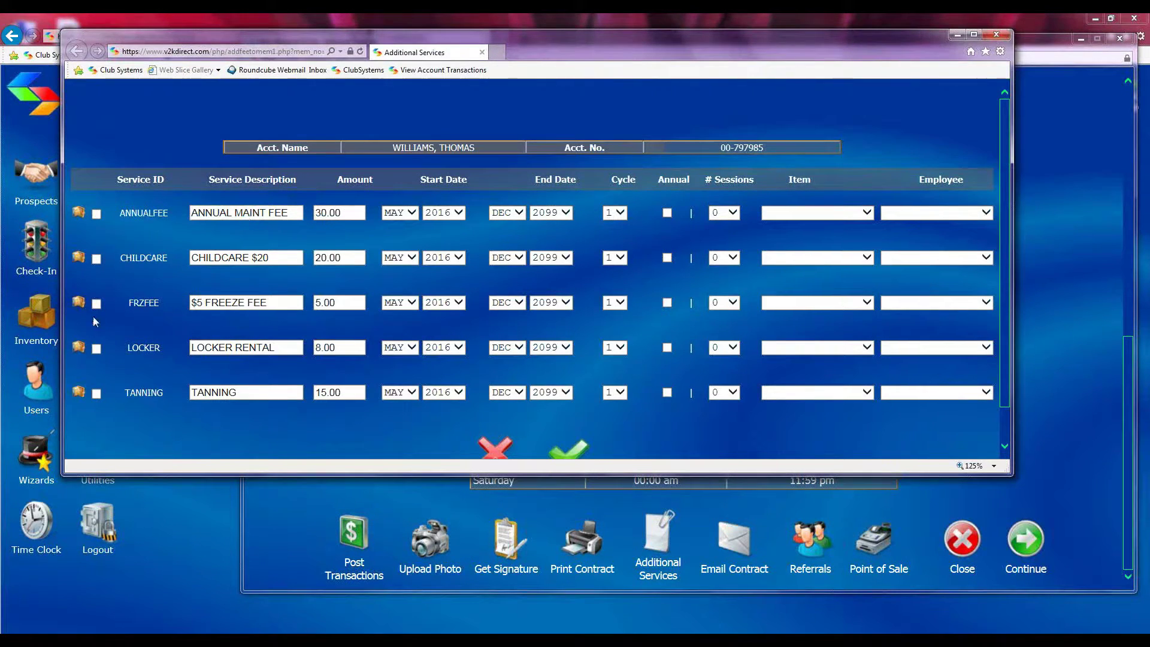
scroll(96, 324, "down", 1)
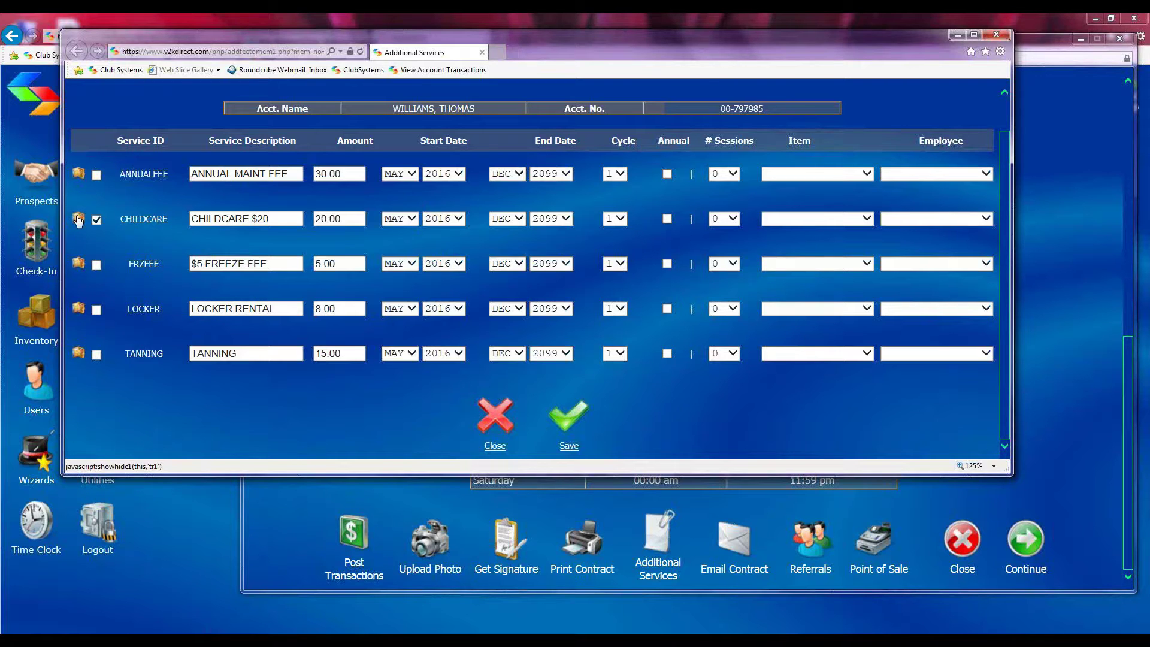
Set Childcare to be paid by credit card and leave its billing cycle at 1 after trying 2
left_click(78, 221)
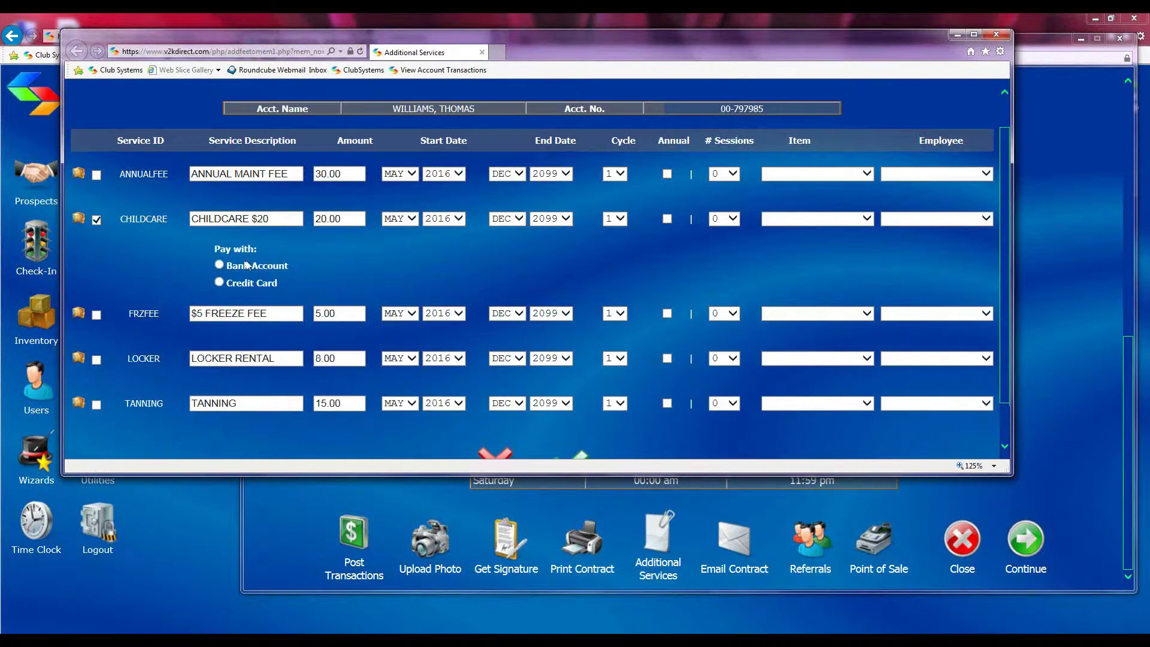
left_click(219, 282)
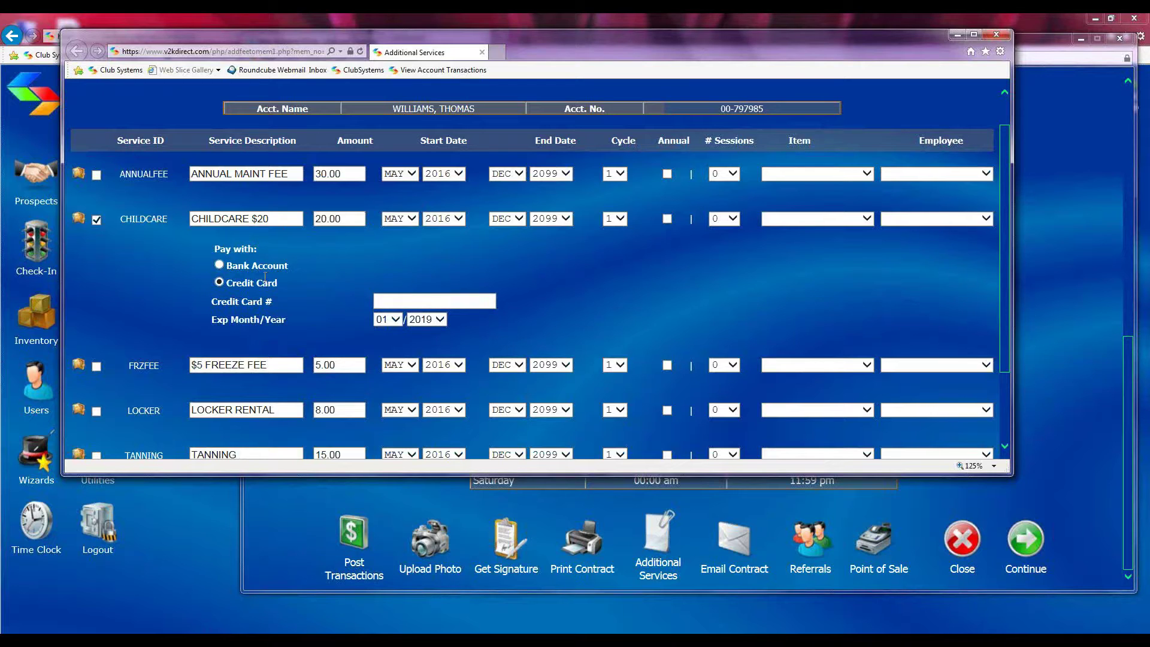
left_click(82, 220)
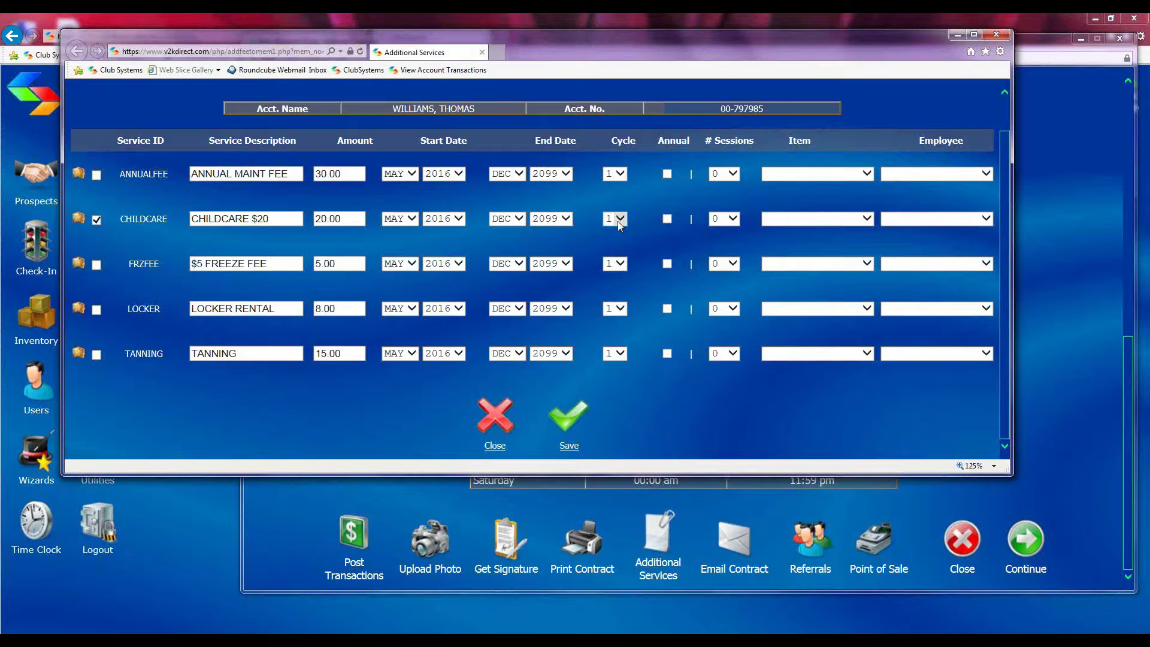
left_click(620, 219)
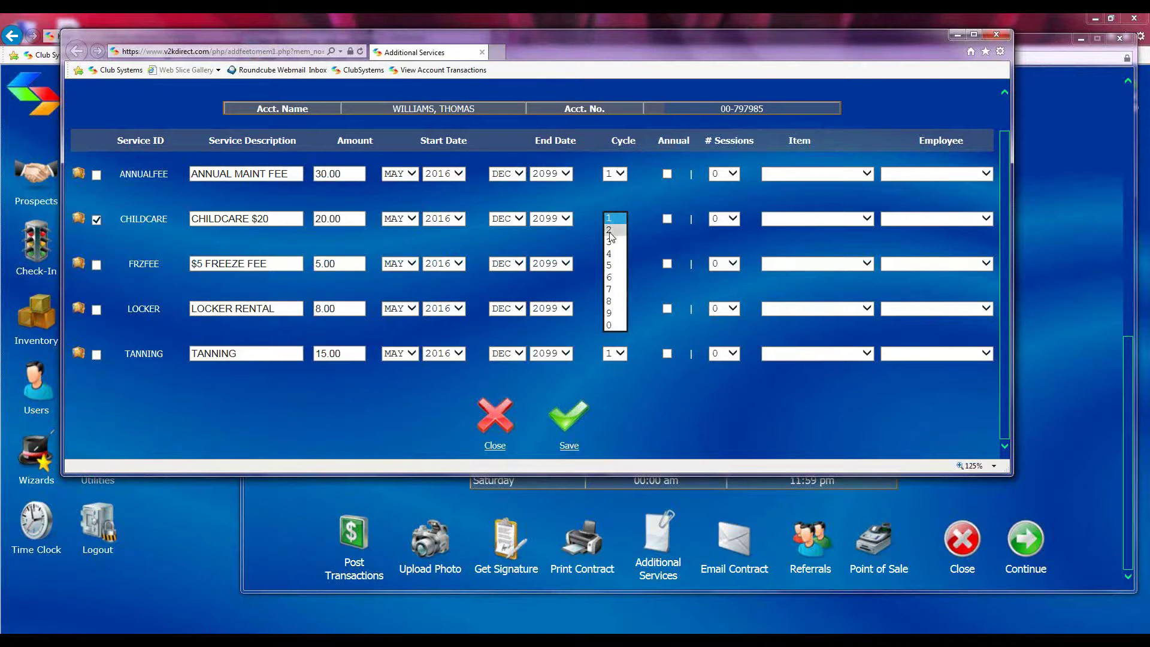
left_click(611, 235)
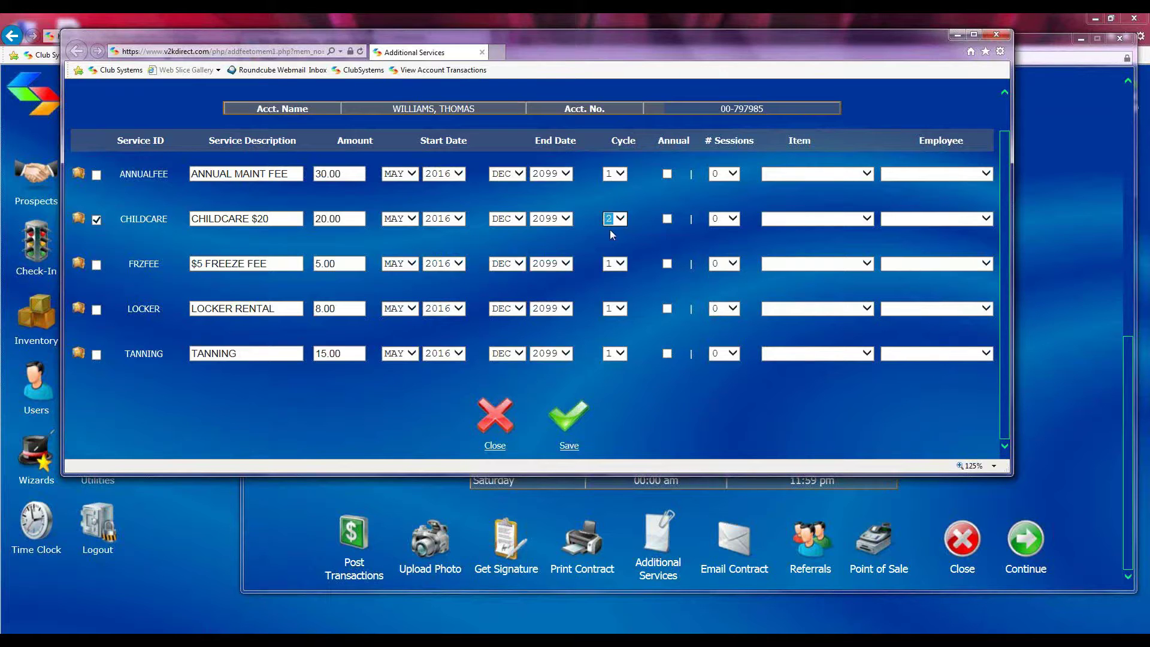
left_click(612, 219)
left_click(619, 257)
Add the annual maintenance fee starting JUN, toggling annual billing on then off
left_click(96, 175)
left_click(408, 174)
left_click(396, 185)
left_click(668, 175)
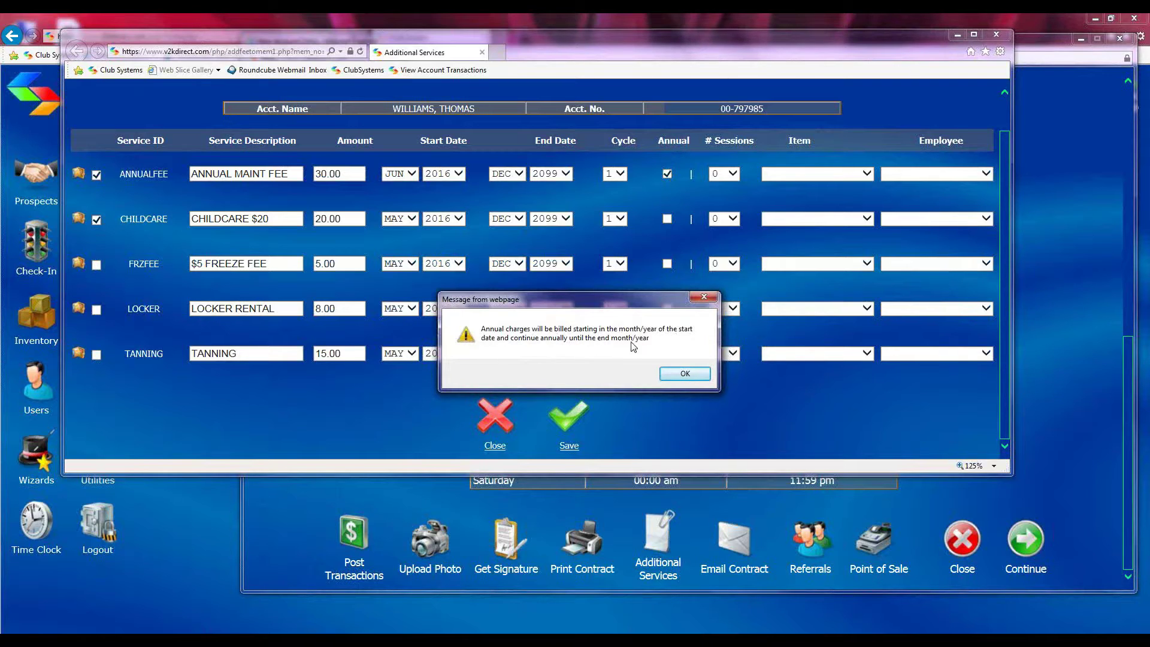
left_click(685, 374)
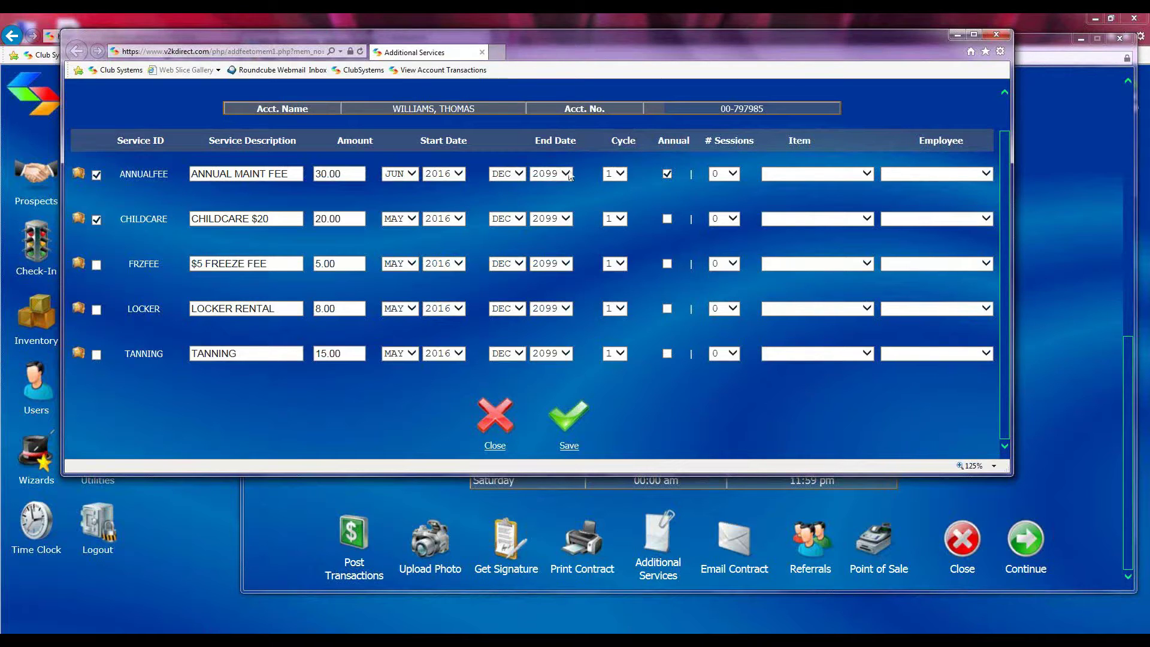
left_click(666, 174)
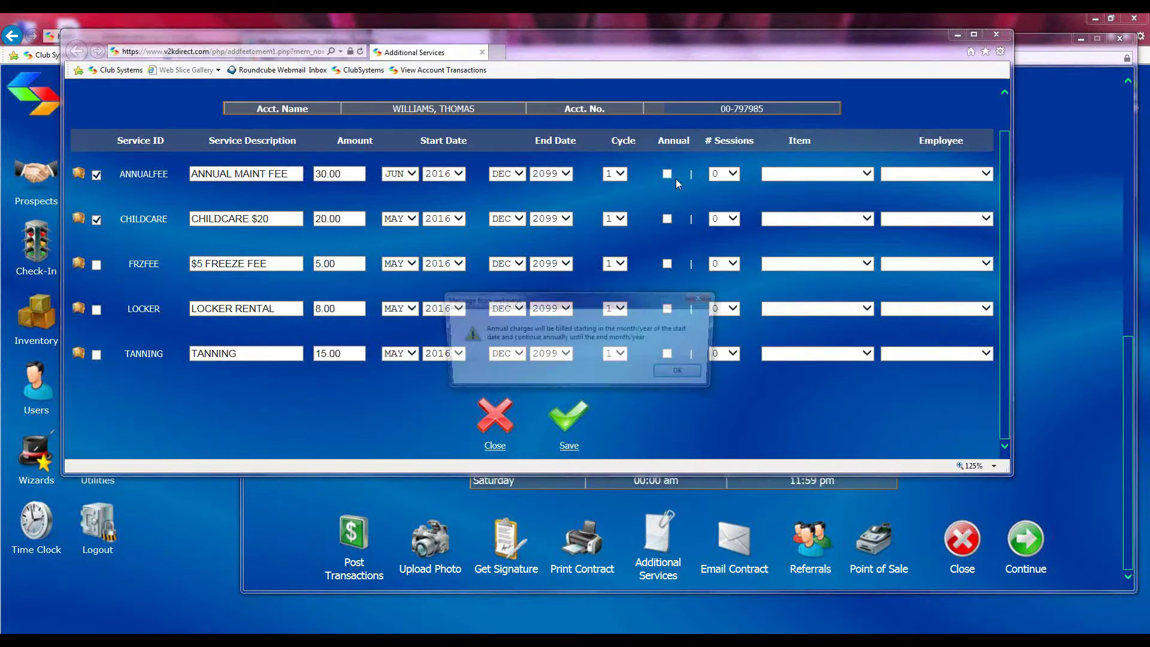
left_click(685, 373)
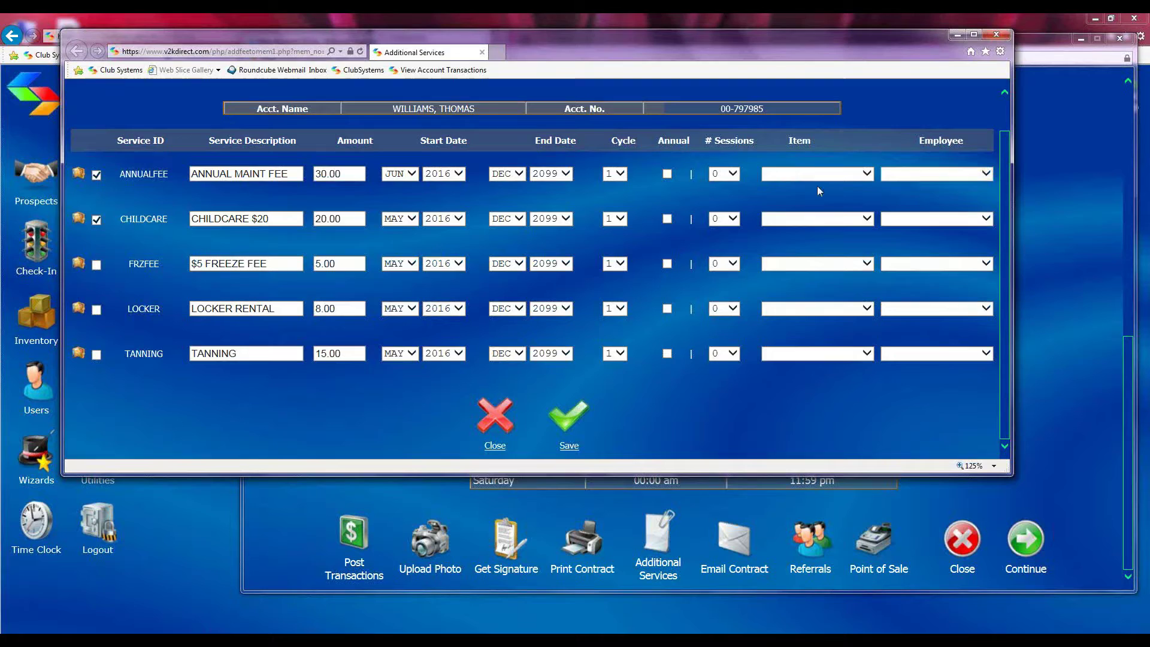
Remove Childcare and the annual fee, and add TANNING at its 15.00 amount
left_click(97, 220)
left_click(97, 175)
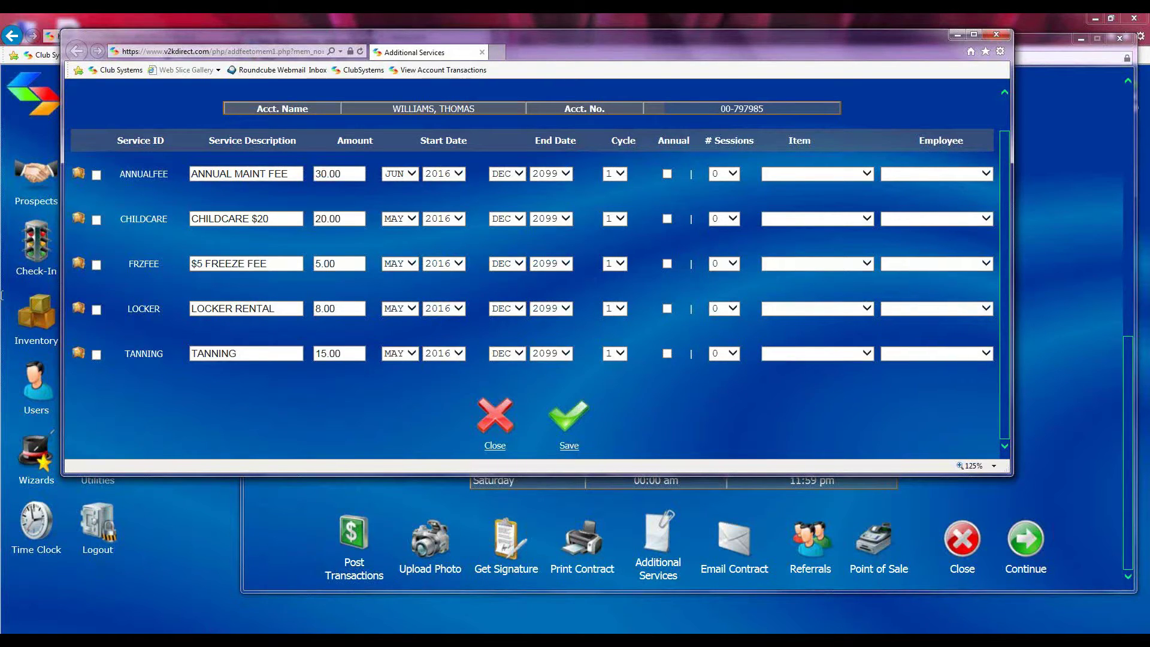
left_click(96, 354)
double_click(344, 353)
left_click(436, 372)
Give Tanning 1 session, a JUN start and the PT item, with no employee
left_click(733, 357)
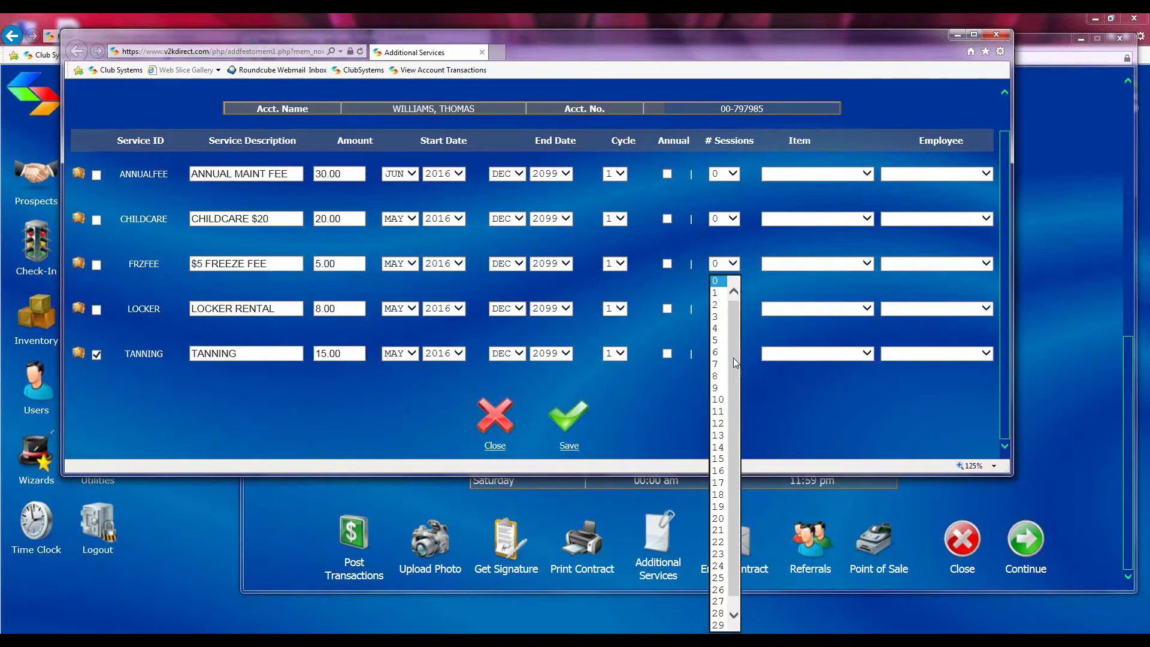
left_click(716, 292)
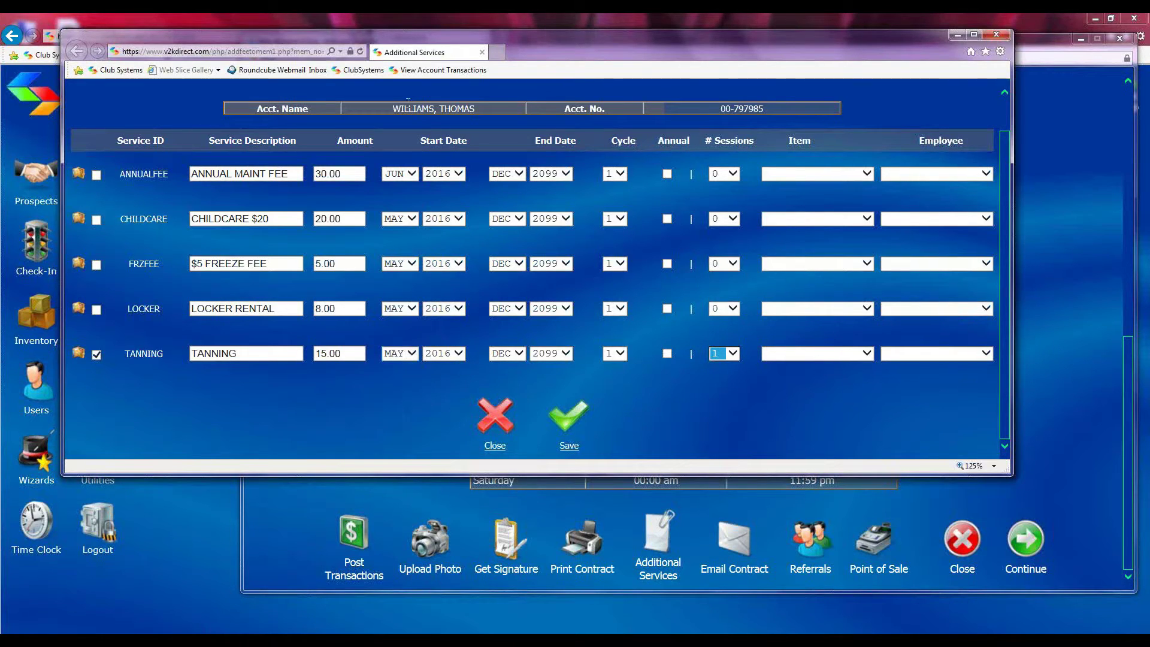
left_click(413, 354)
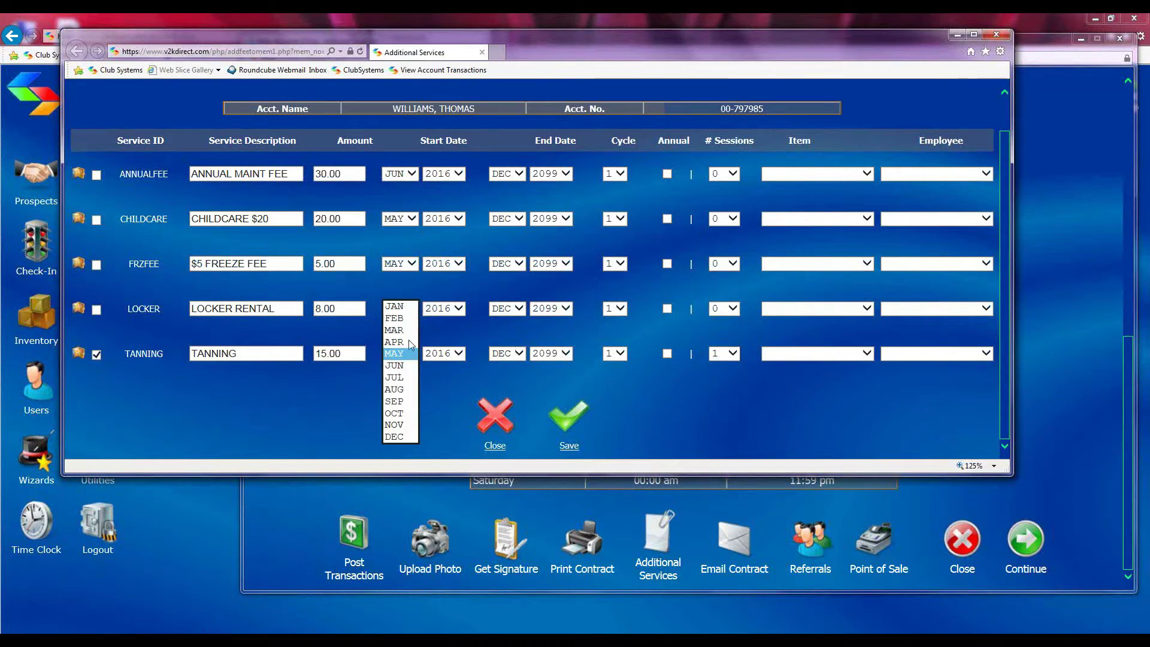
left_click(421, 365)
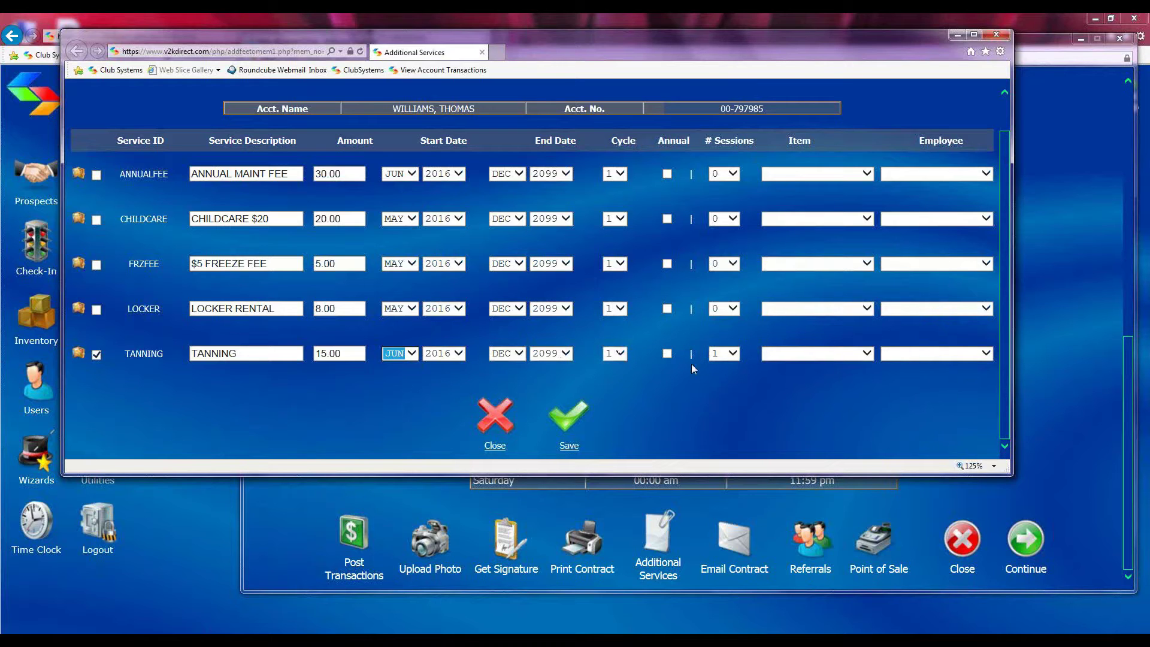
left_click(870, 357)
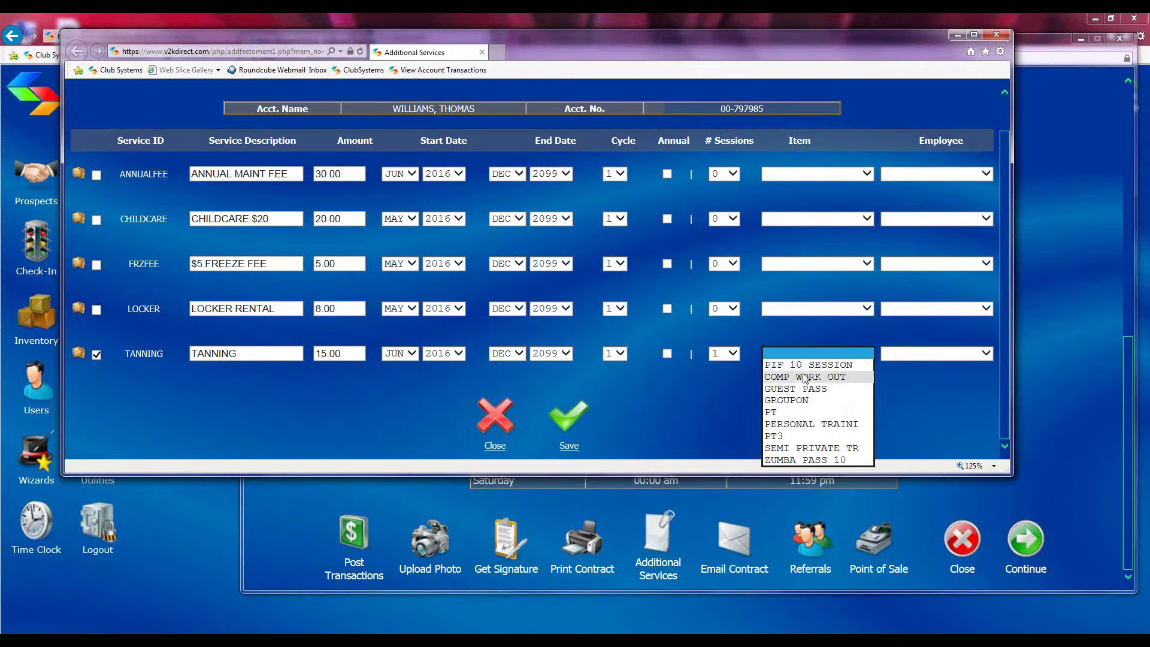
left_click(841, 413)
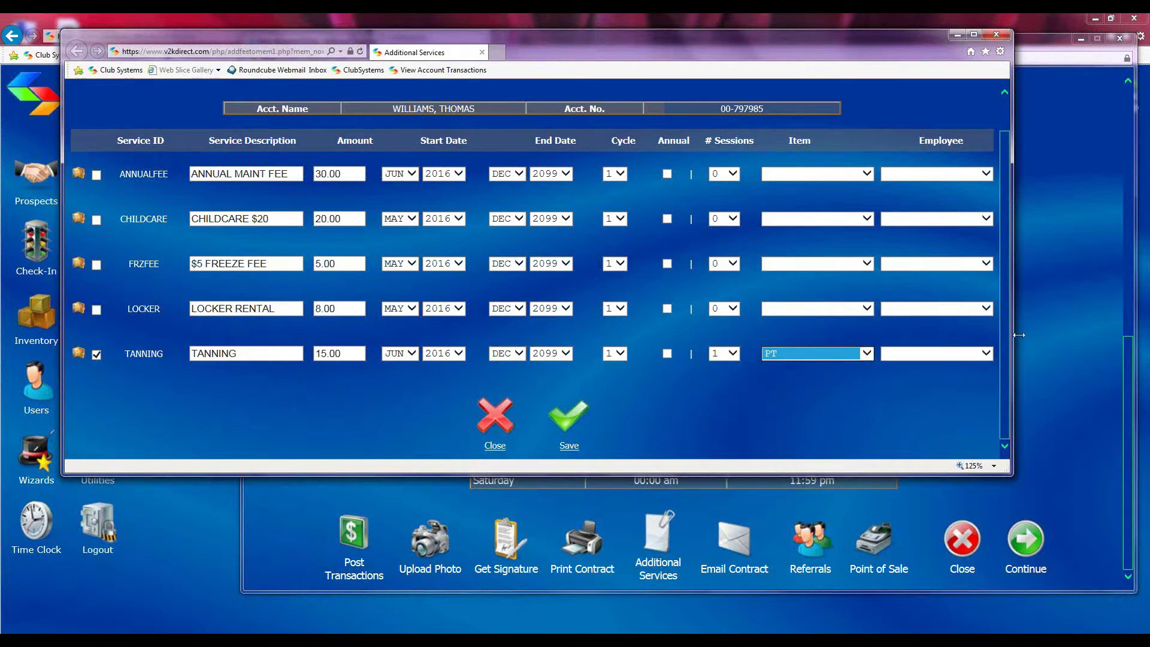
left_click(981, 354)
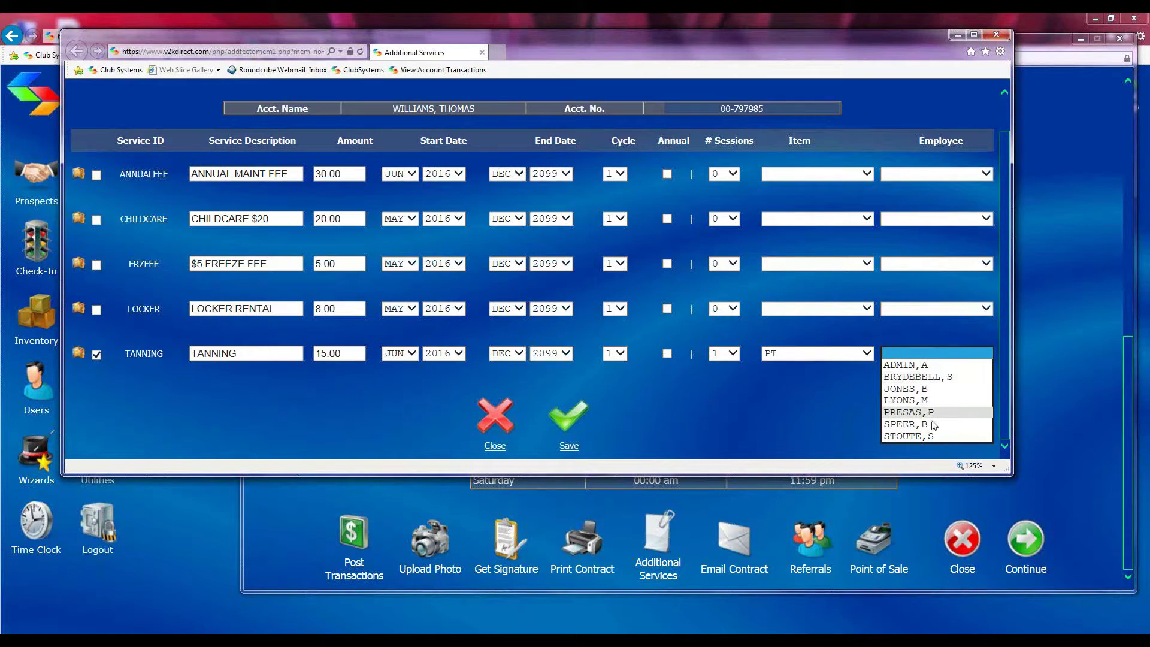
left_click(819, 405)
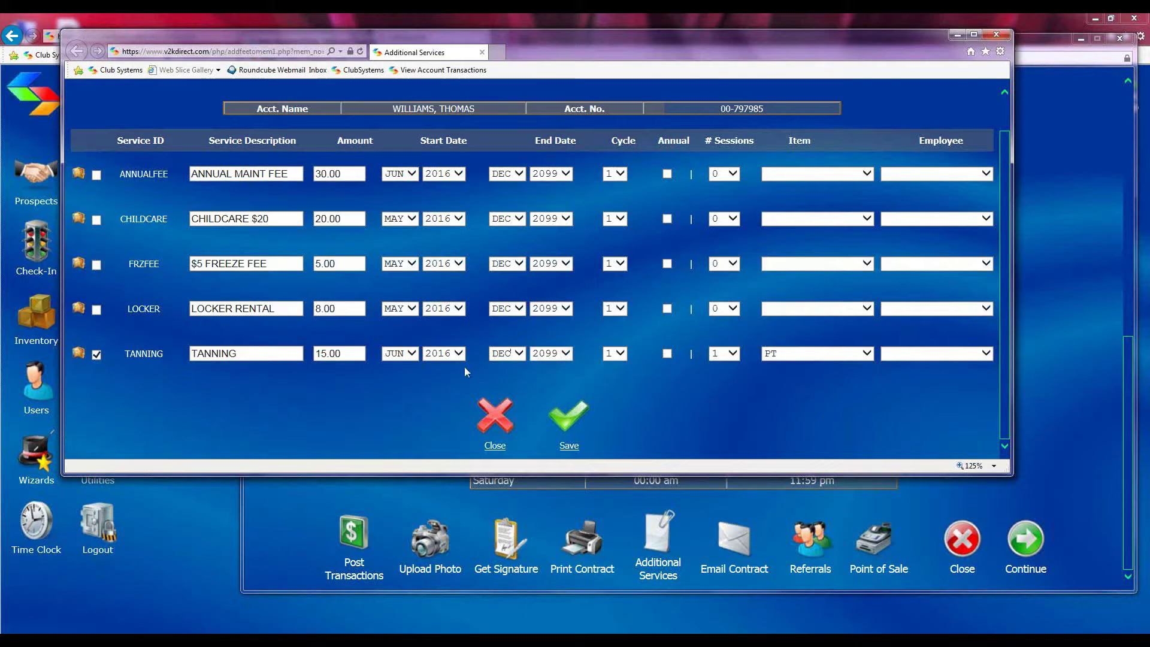
Confirm Tanning's 1 session and switch its item from PT to PERSONAL TRAINING
left_click(731, 354)
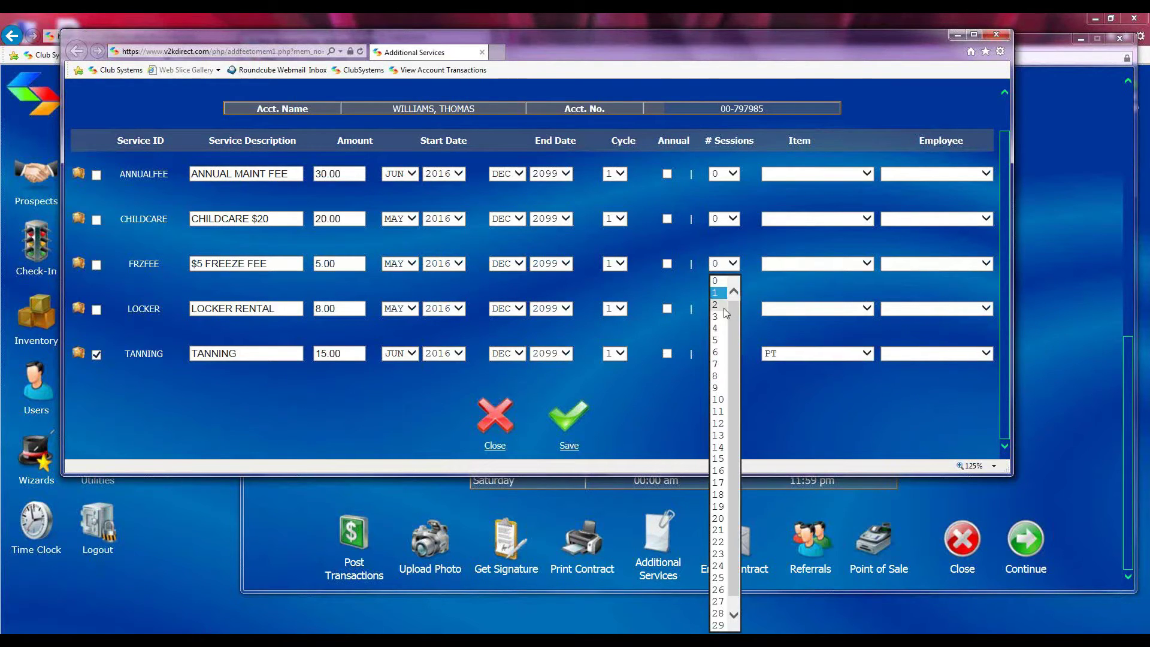
left_click(820, 408)
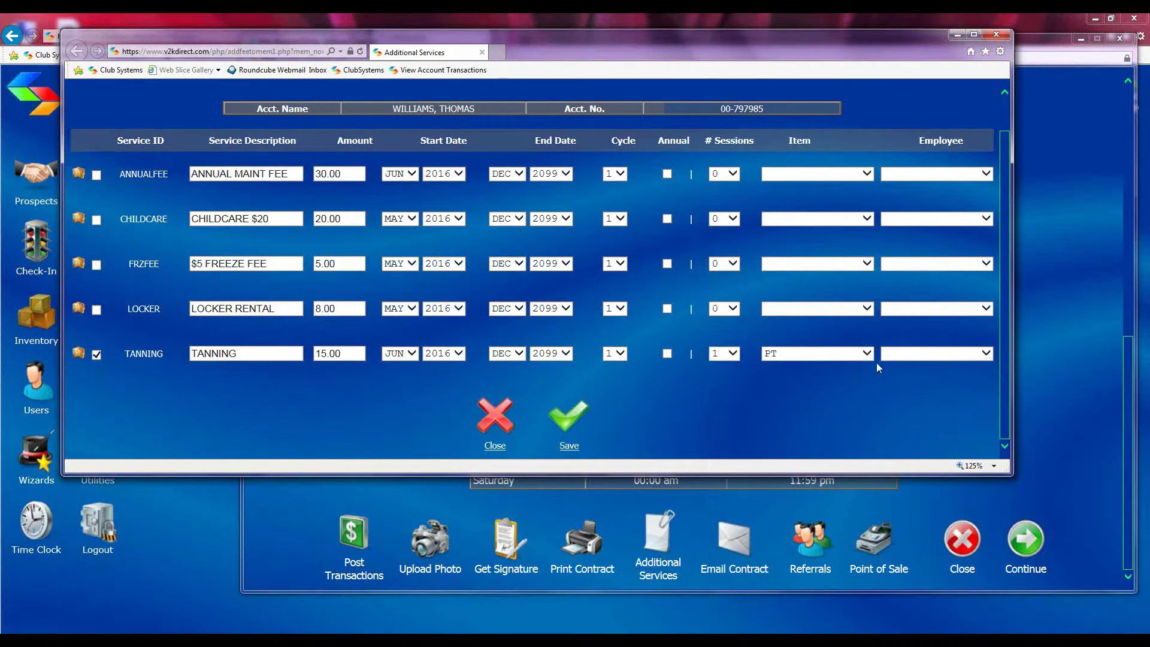
left_click(869, 355)
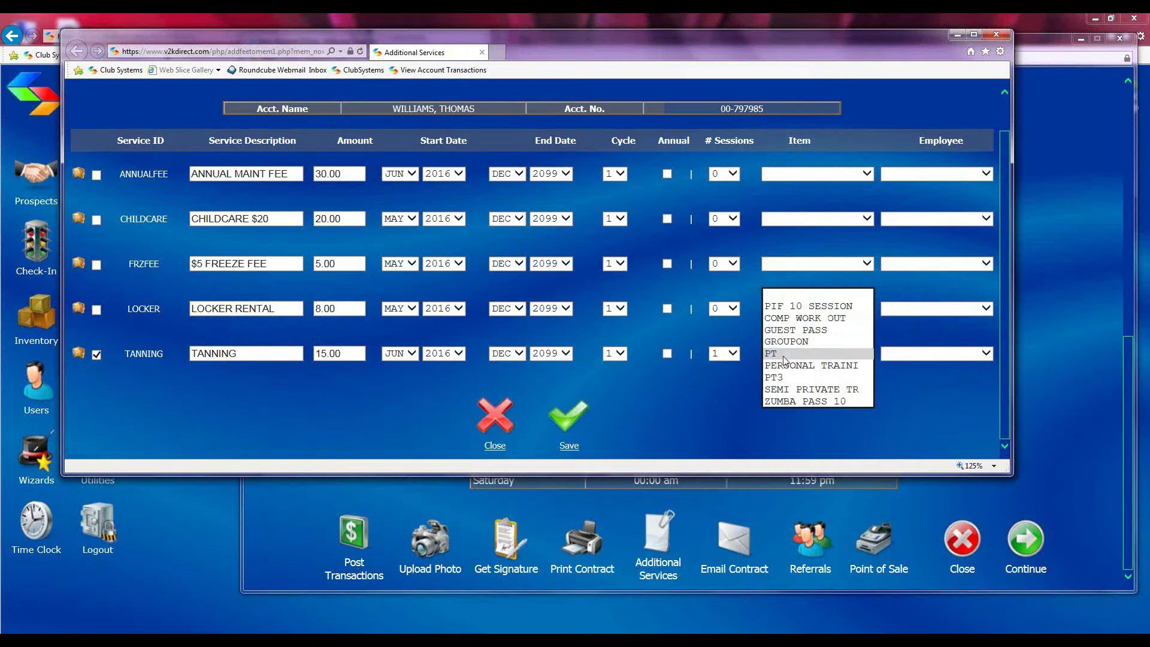
left_click(782, 356)
left_click(852, 356)
left_click(841, 366)
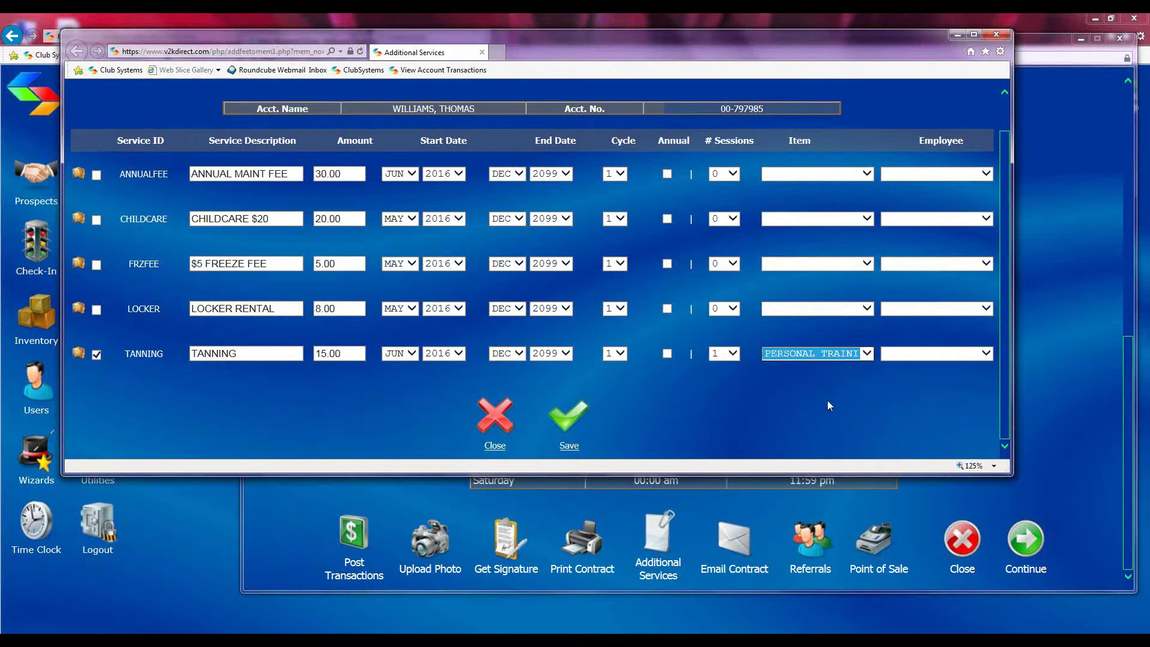
left_click(973, 355)
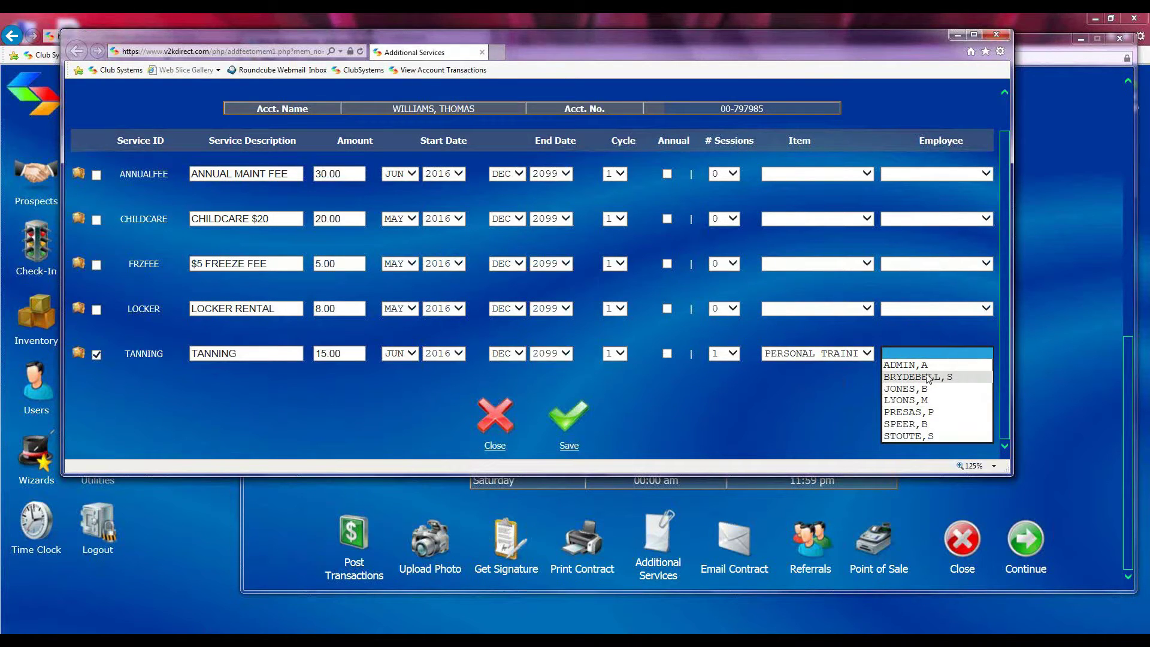
left_click(792, 392)
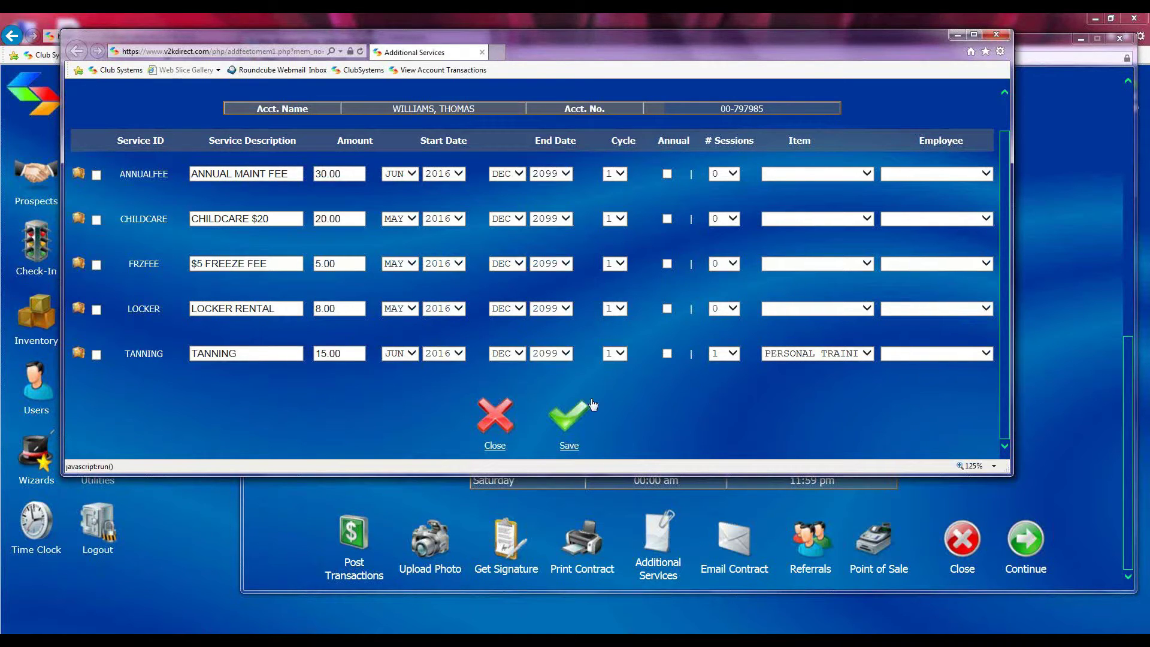
Add the Childcare service with a June start month
left_click(96, 220)
left_click(407, 219)
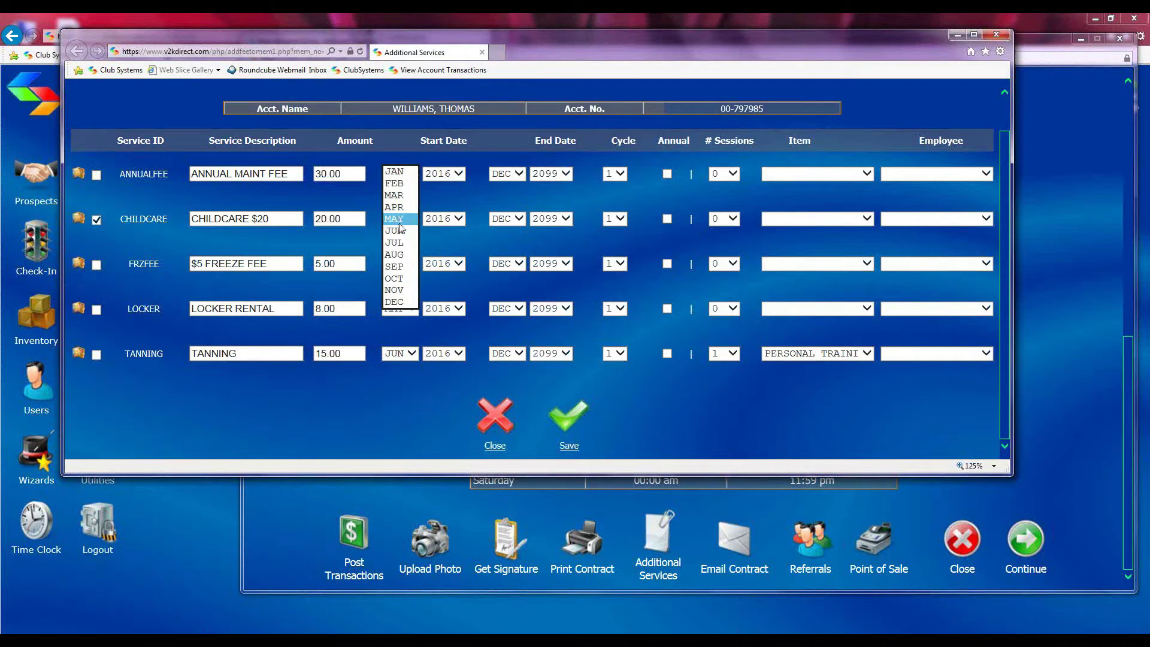
left_click(400, 231)
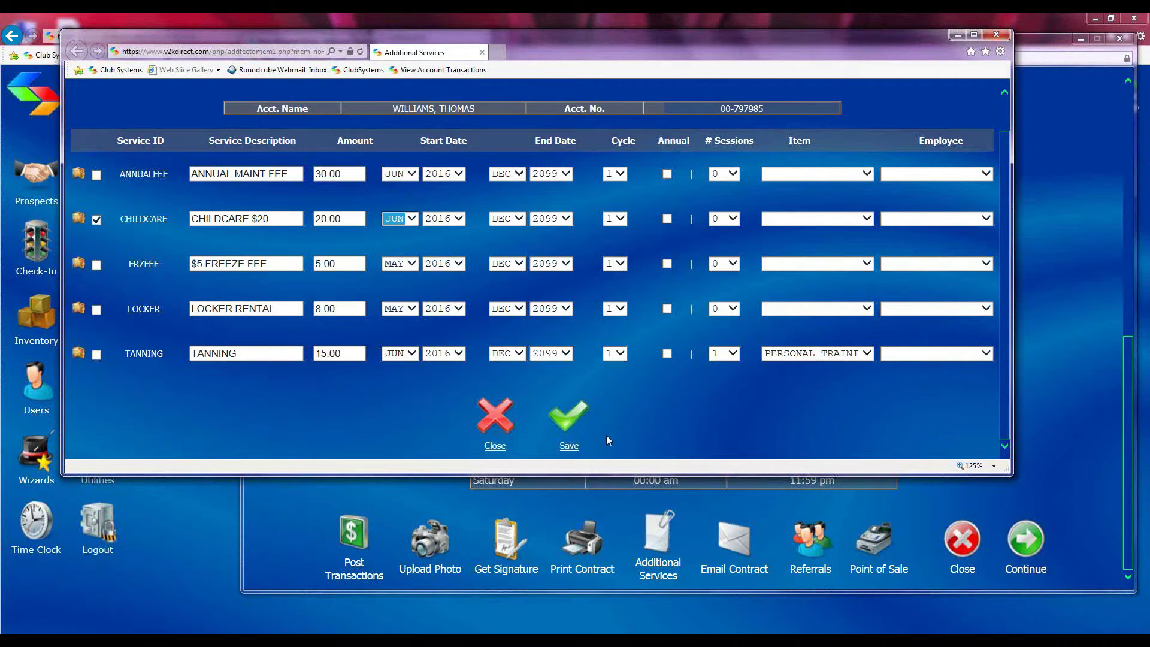
Save the additional services and start a new Point of Sale transaction past the cash drawer balance
left_click(569, 431)
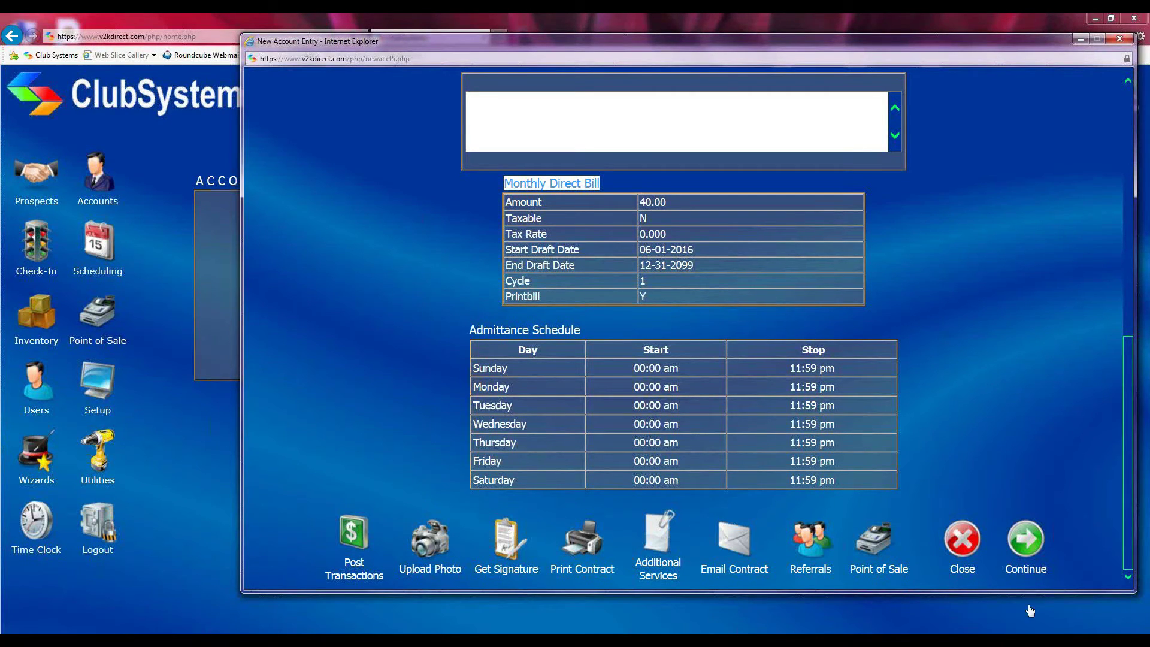
left_click(876, 549)
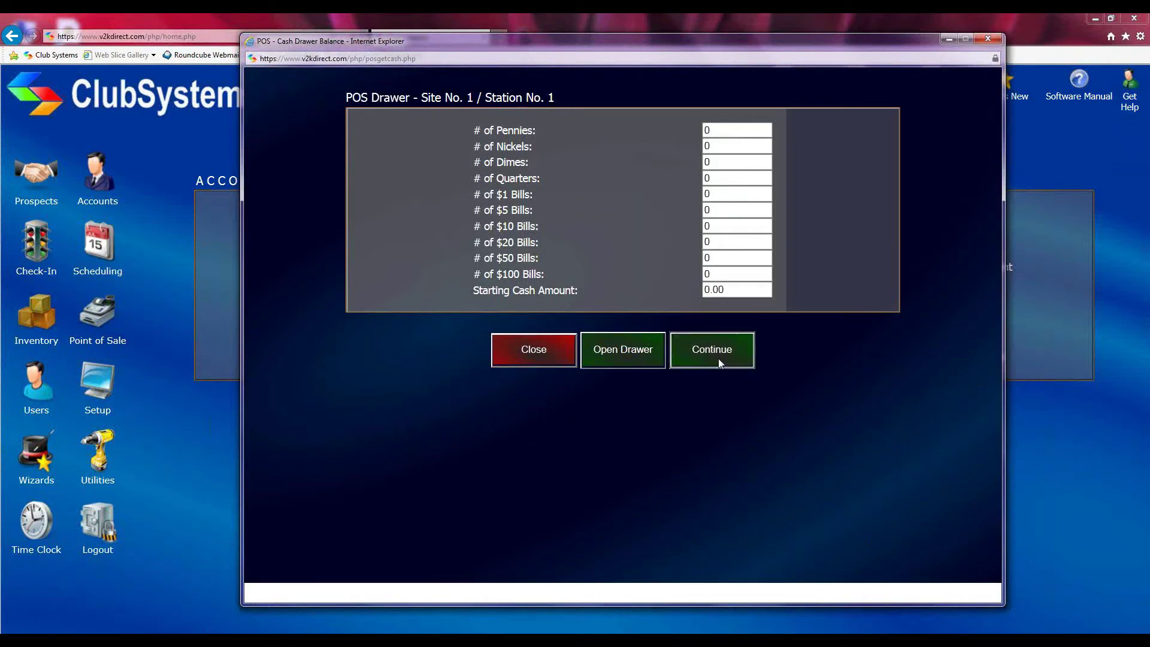
left_click(718, 359)
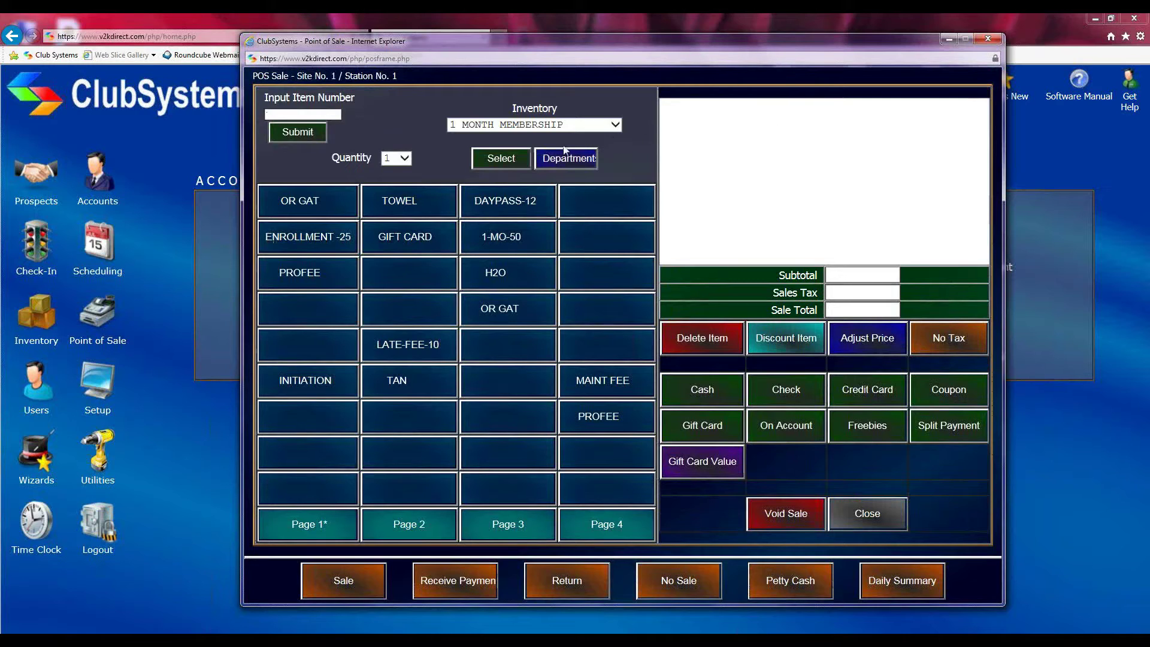
Add ENROLLMENT FEE (22.58) and SINGLE (18.06) from the inventory list to the sale
left_click(604, 127)
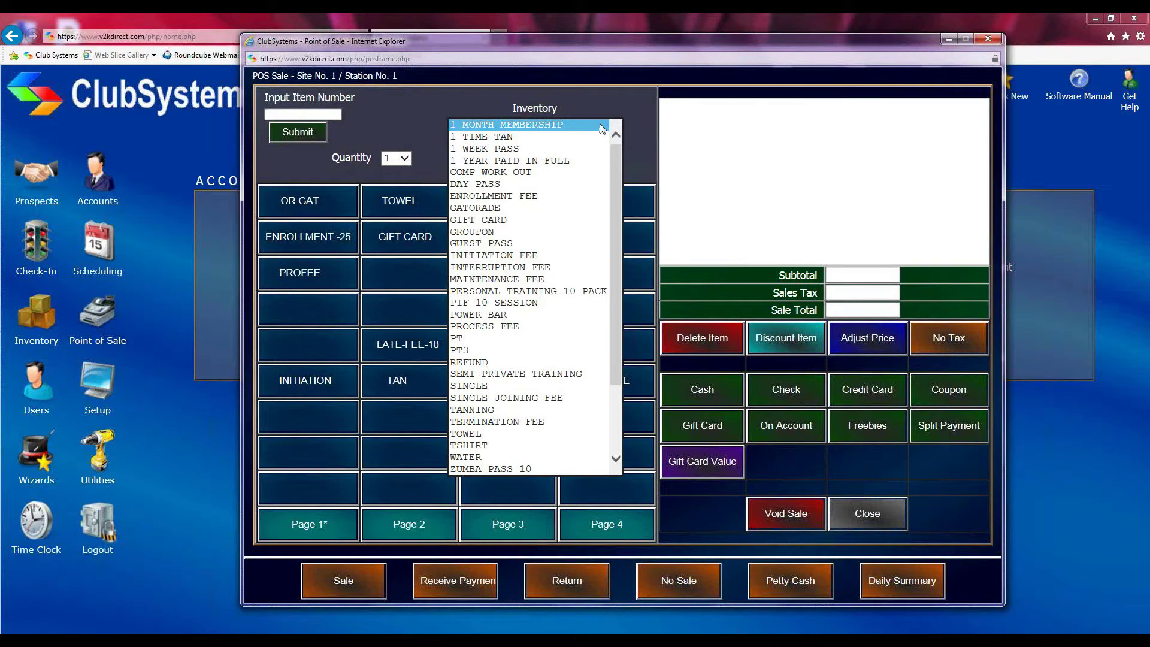
left_click(540, 193)
left_click(500, 161)
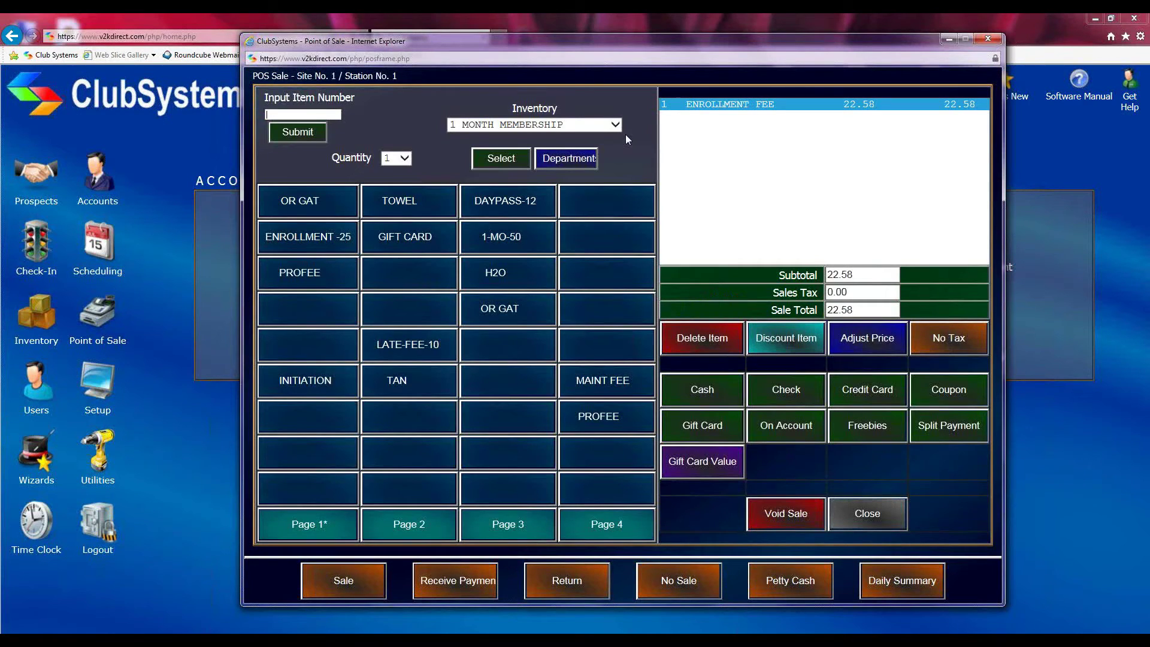
left_click(615, 125)
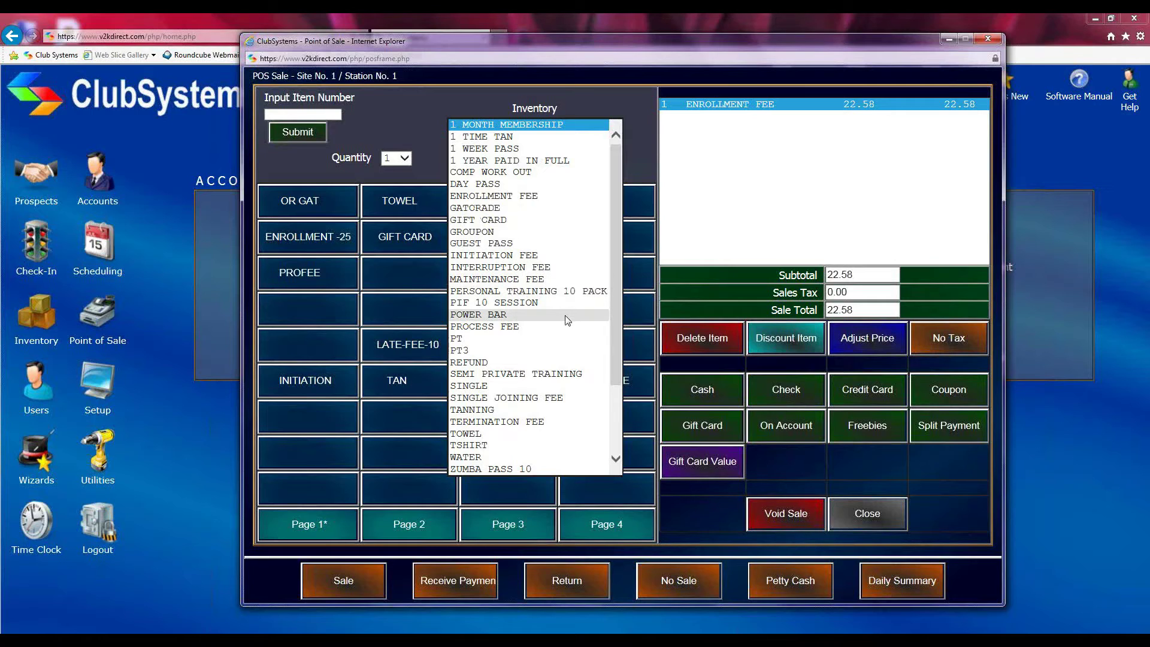
scroll(568, 318, "down", 1)
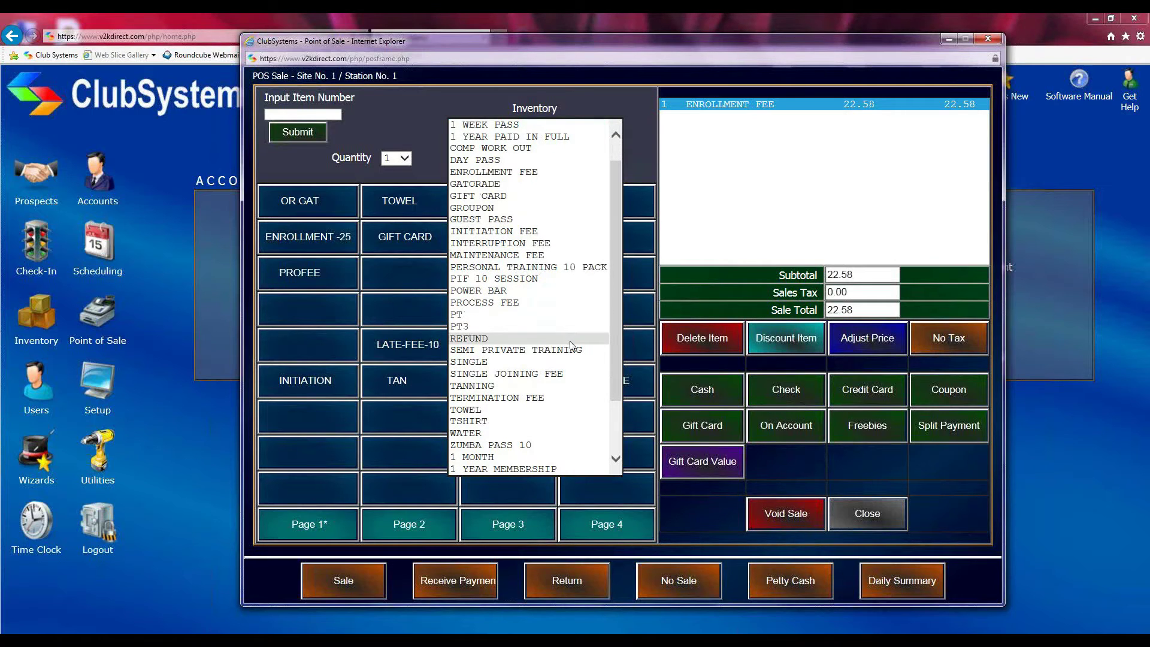
left_click(574, 362)
left_click(514, 158)
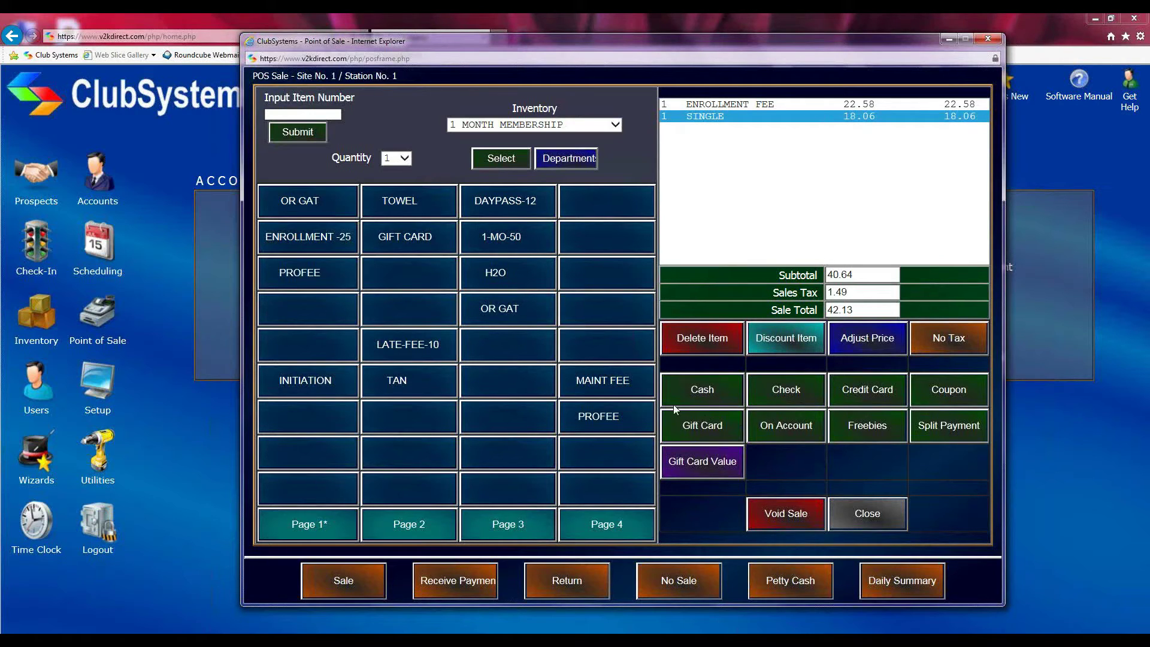
Pay the 42.13 sale with 45.00 cash, entering the user password to finish
left_click(708, 392)
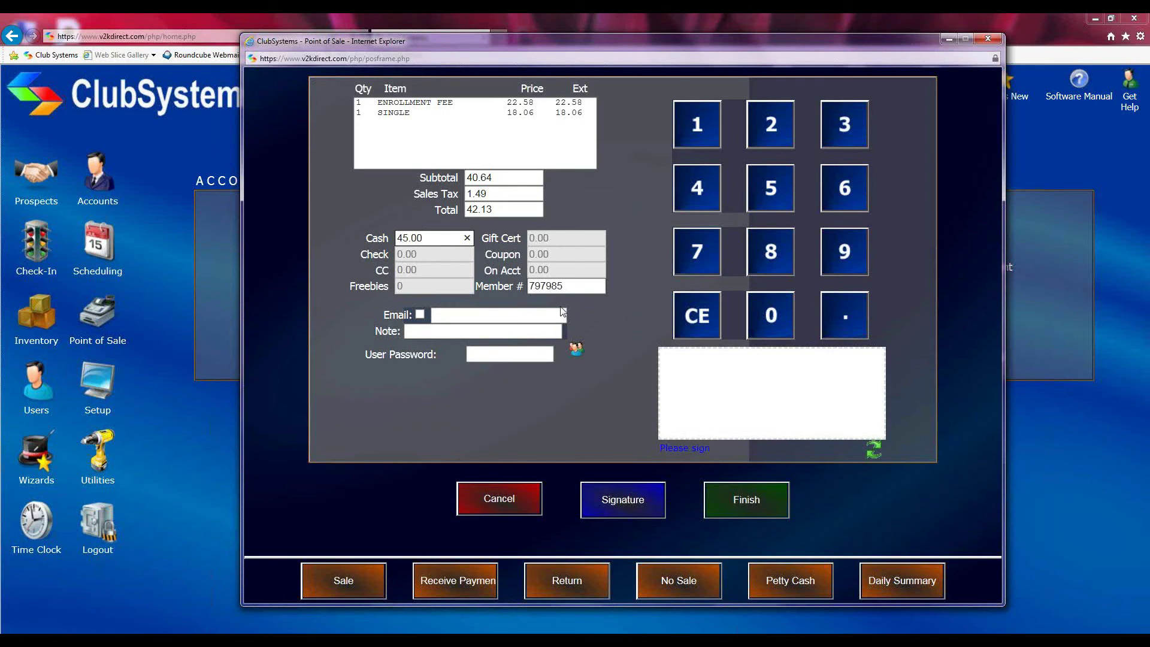
left_click(477, 358)
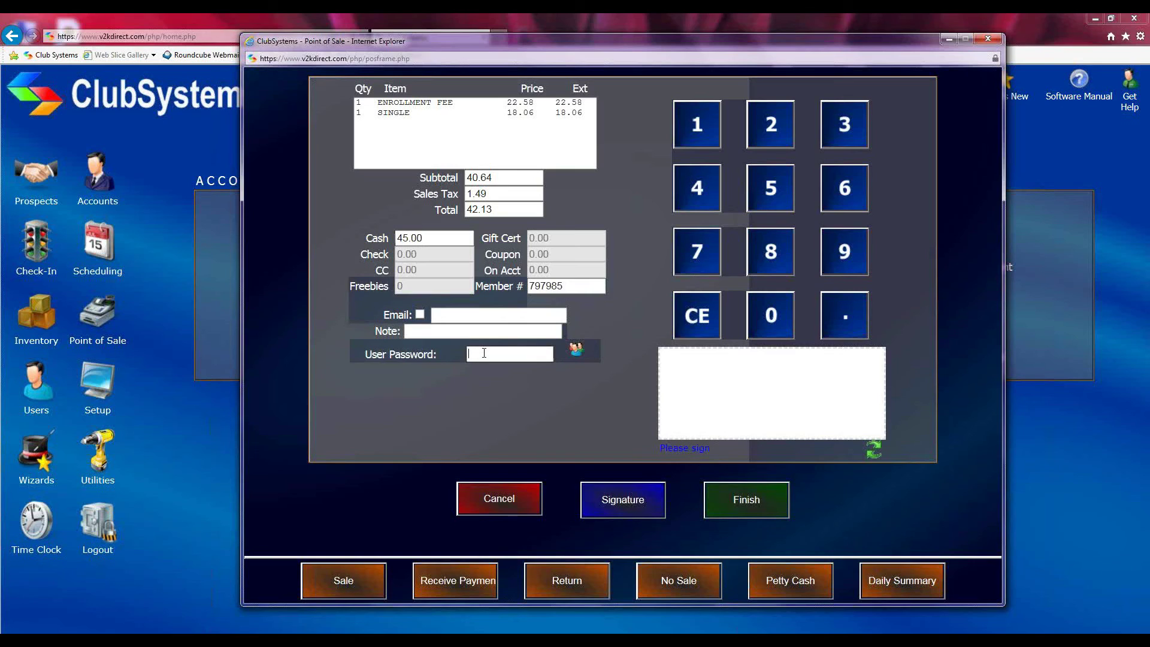
type("••••••")
left_click(736, 500)
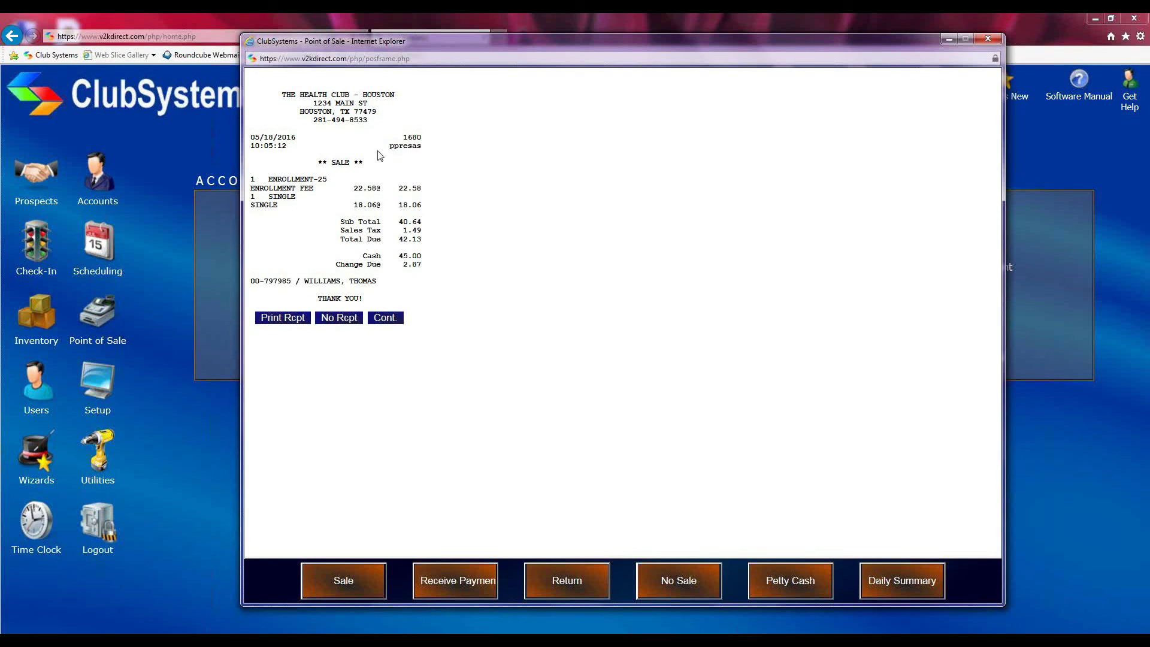
Highlight receipt number 1680 and the account line, then close the Point of Sale window
left_click_drag(398, 138, 431, 149)
left_click_drag(249, 281, 383, 281)
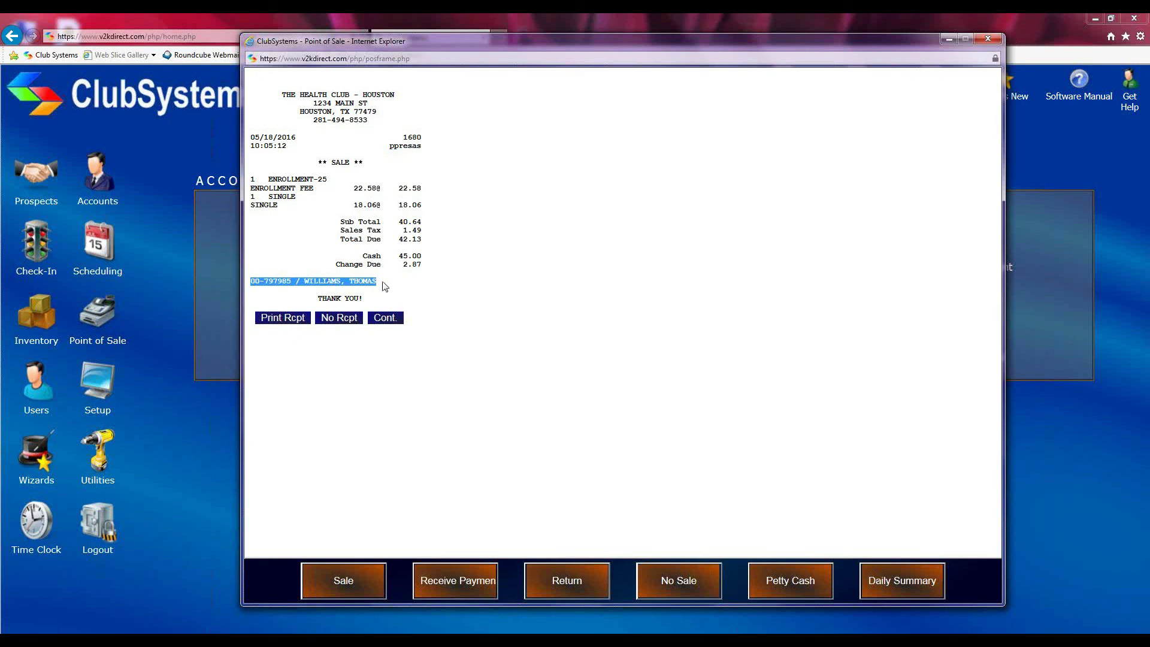
left_click_drag(790, 45, 778, 108)
left_click(975, 101)
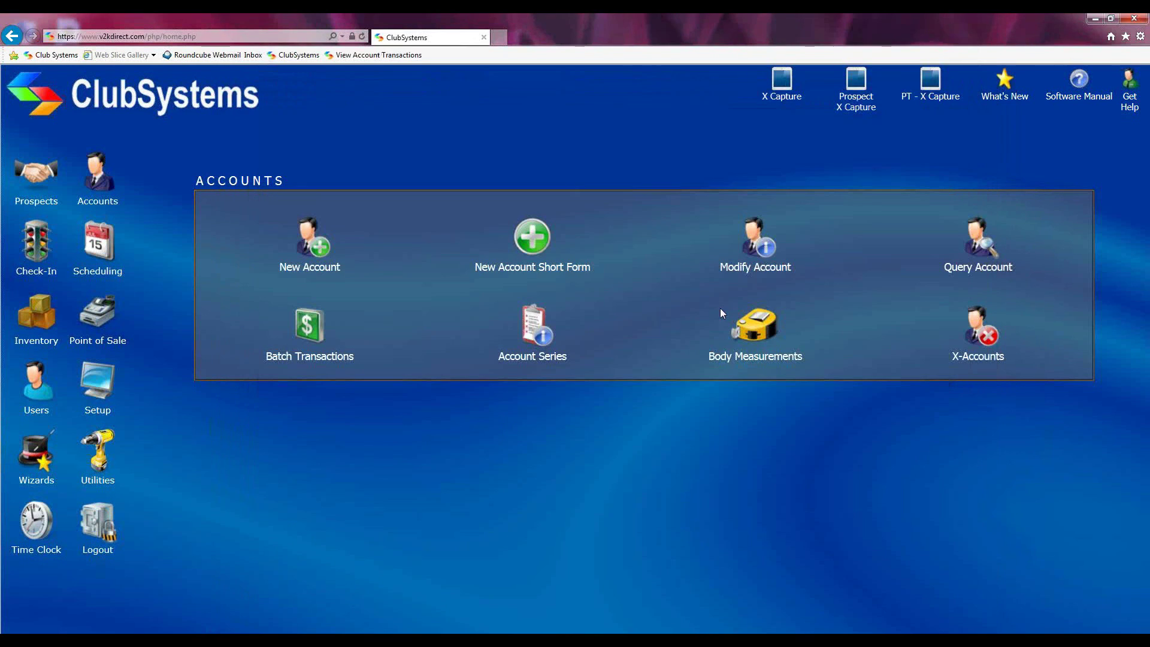